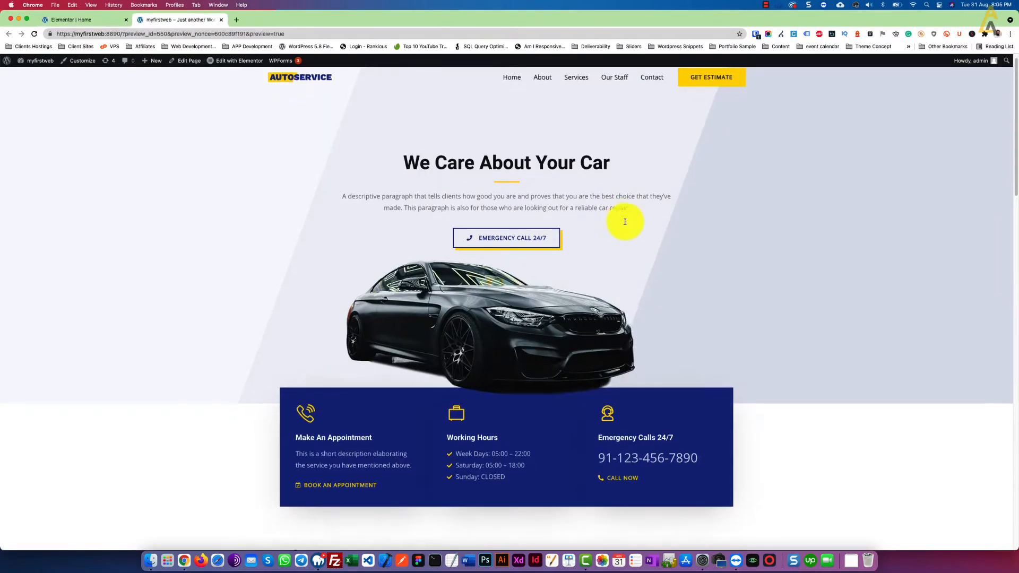
- Examine how the car image and the Why Choose Us items on the previewed home page move during scrolling
scroll(623, 220, down, 4)
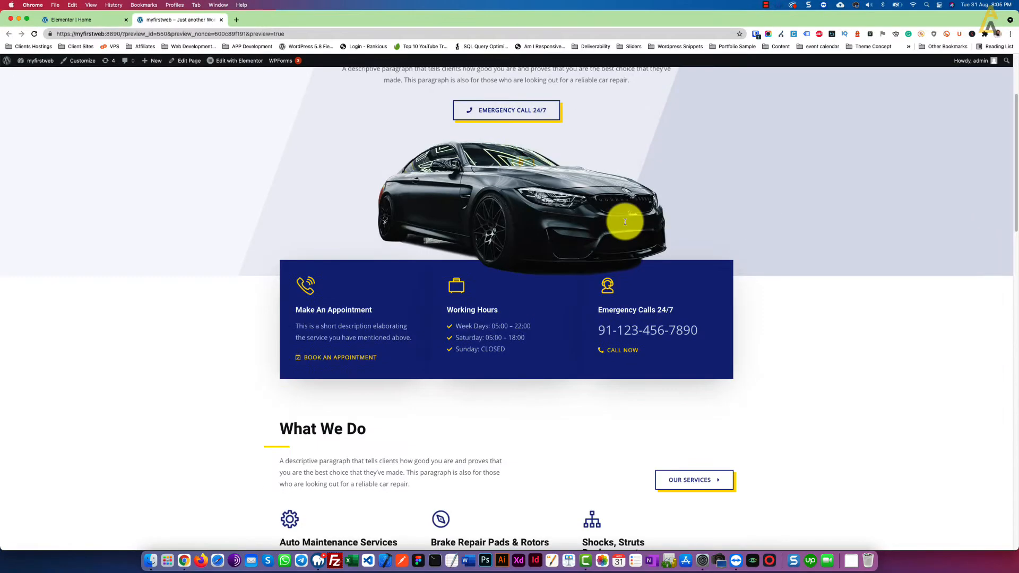
scroll(624, 222, down, 10)
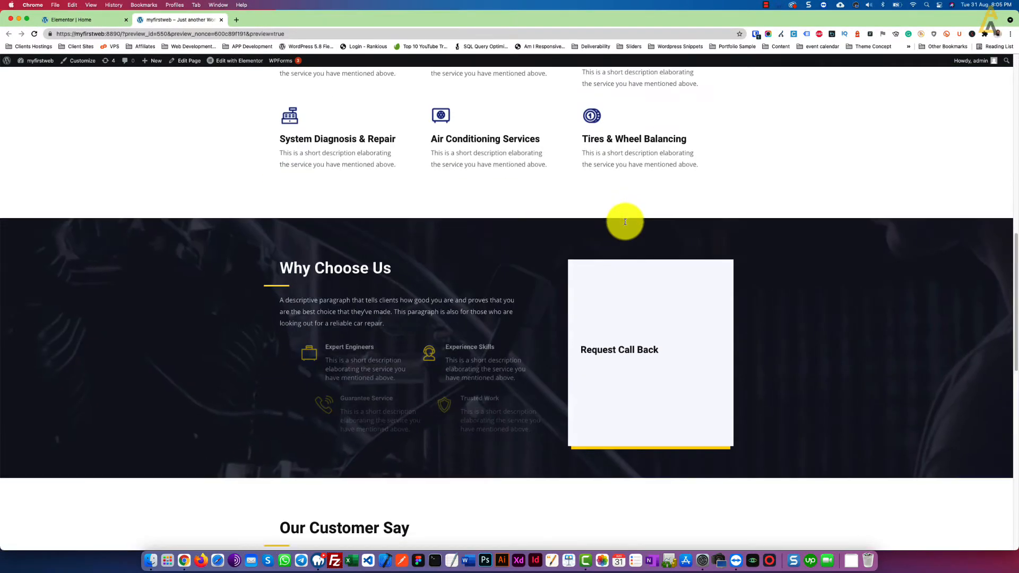
scroll(624, 222, down, 5)
scroll(625, 222, up, 15)
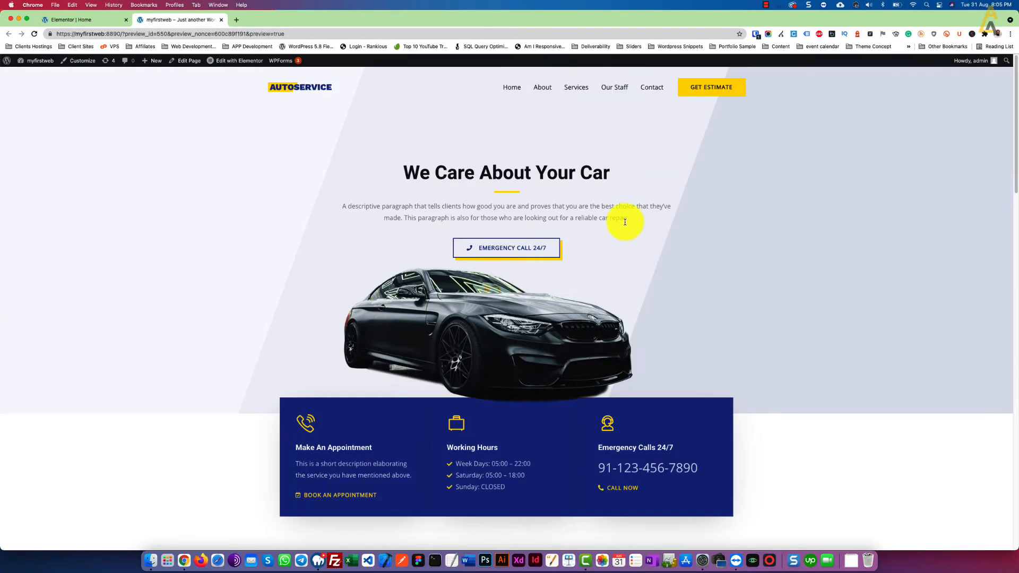
scroll(625, 222, down, 4)
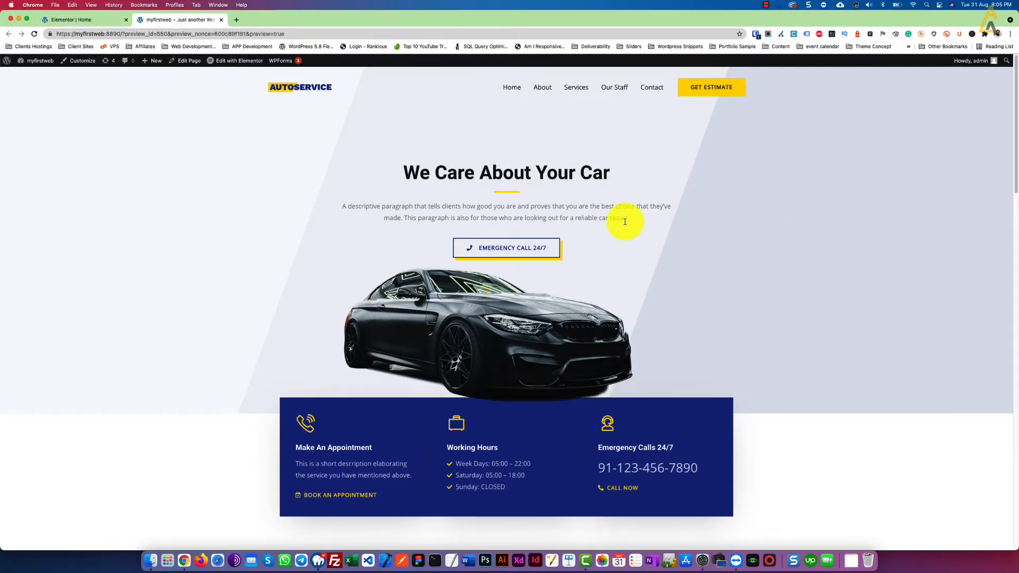
scroll(625, 222, down, 5)
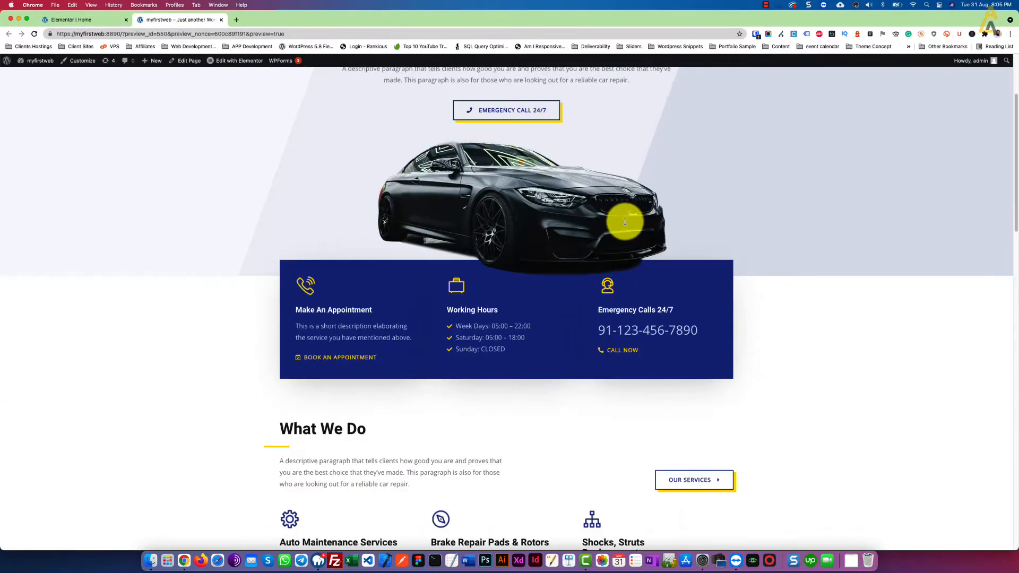
scroll(625, 222, down, 2)
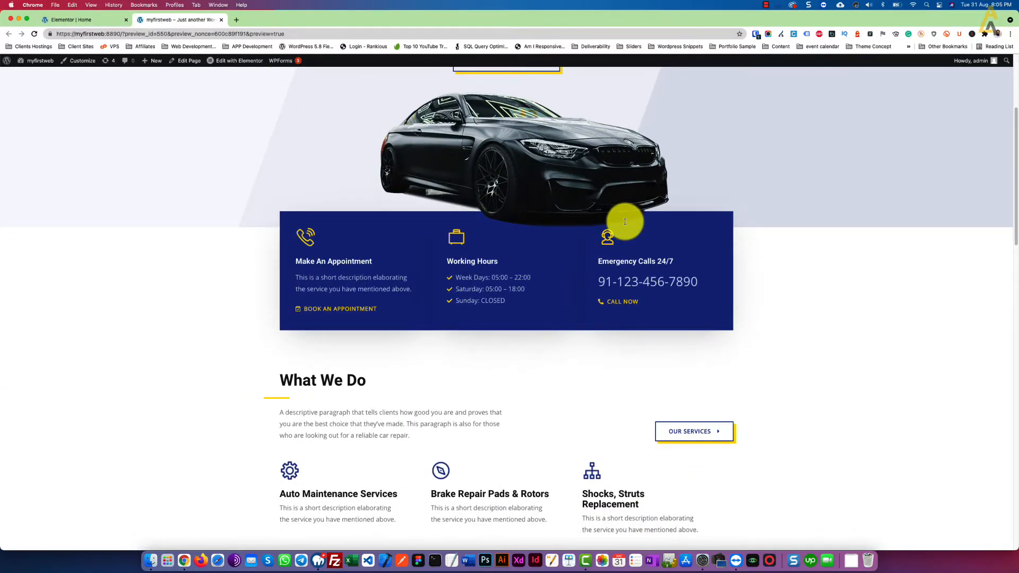
scroll(625, 222, down, 5)
scroll(625, 222, down, 5)
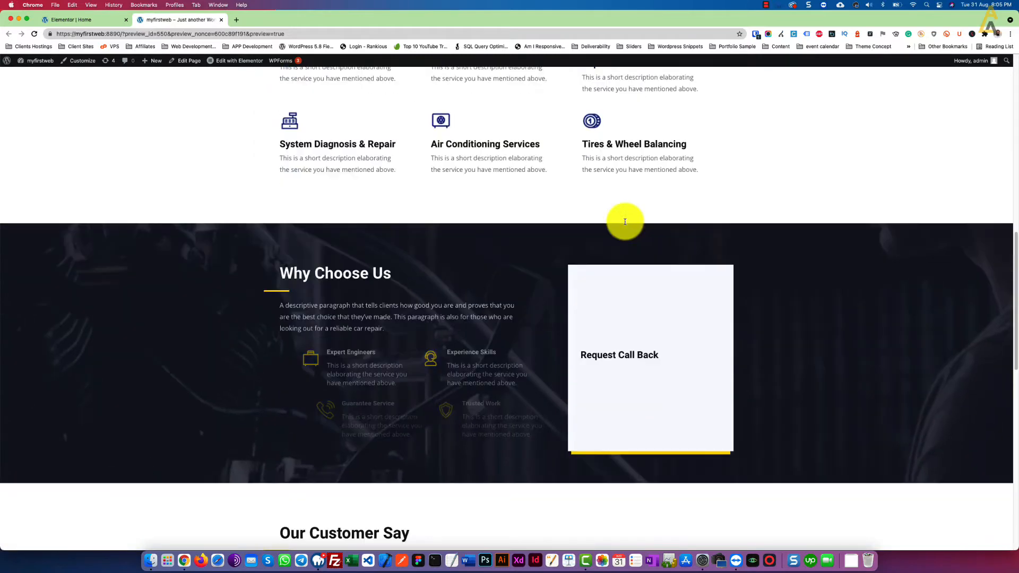
scroll(625, 222, down, 1)
scroll(625, 221, down, 5)
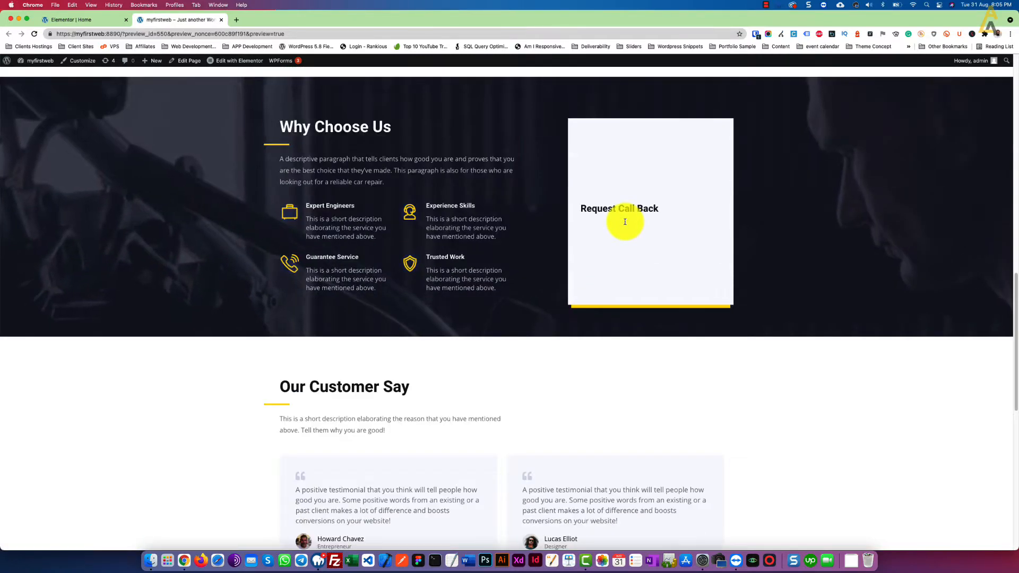
scroll(625, 222, up, 15)
scroll(625, 222, down, 3)
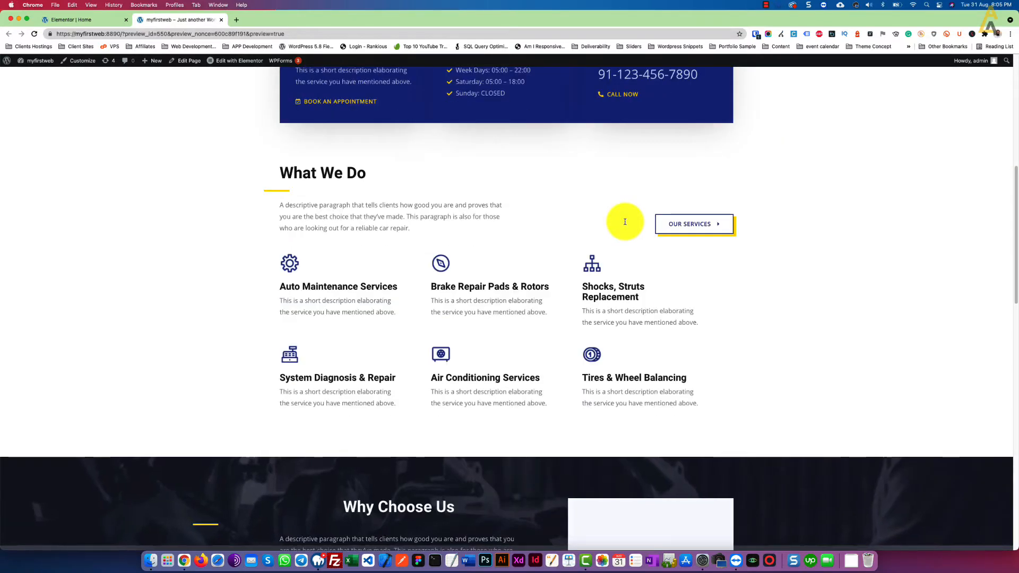
scroll(625, 222, down, 5)
scroll(625, 222, down, 1)
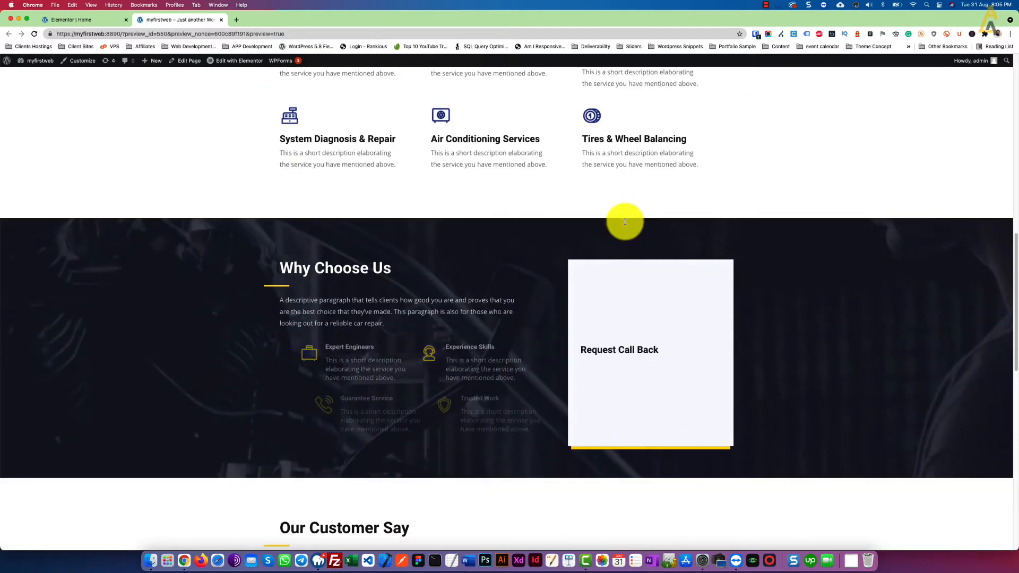
scroll(625, 221, down, 3)
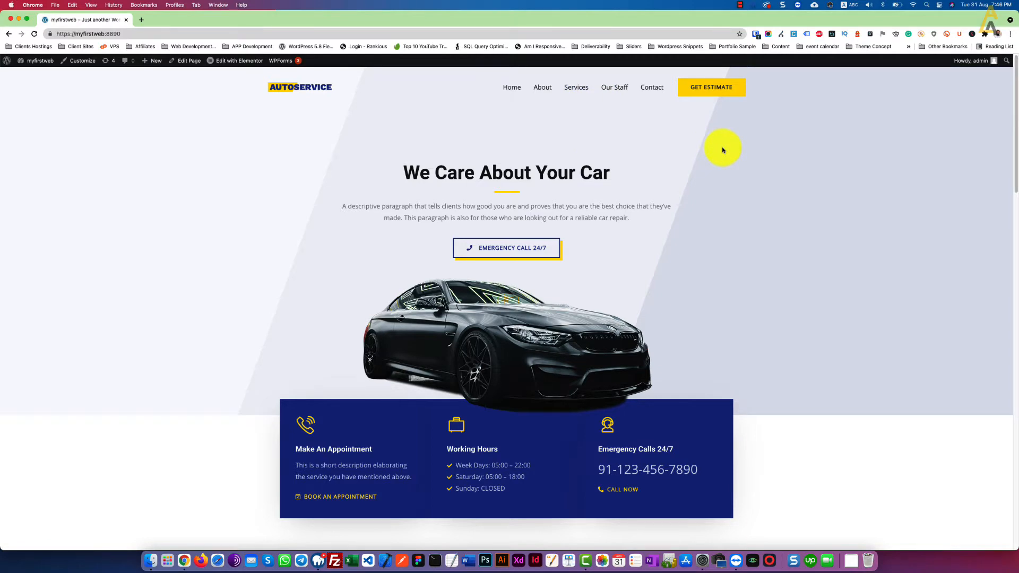
- Look through the live home page's sections from the hero area down to the footer
scroll(722, 147, down, 4)
scroll(722, 148, down, 7)
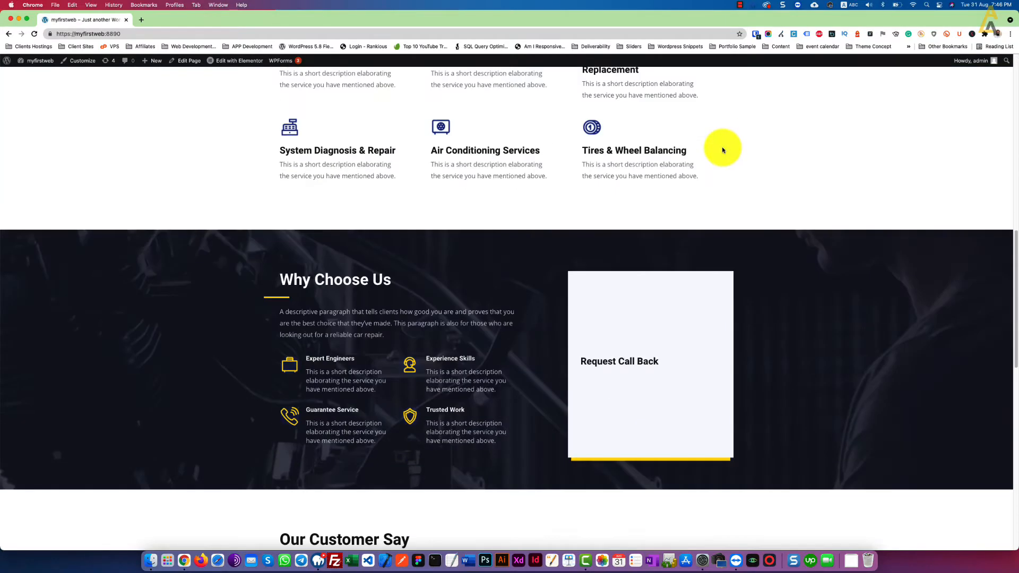
scroll(722, 150, down, 3)
scroll(722, 151, down, 4)
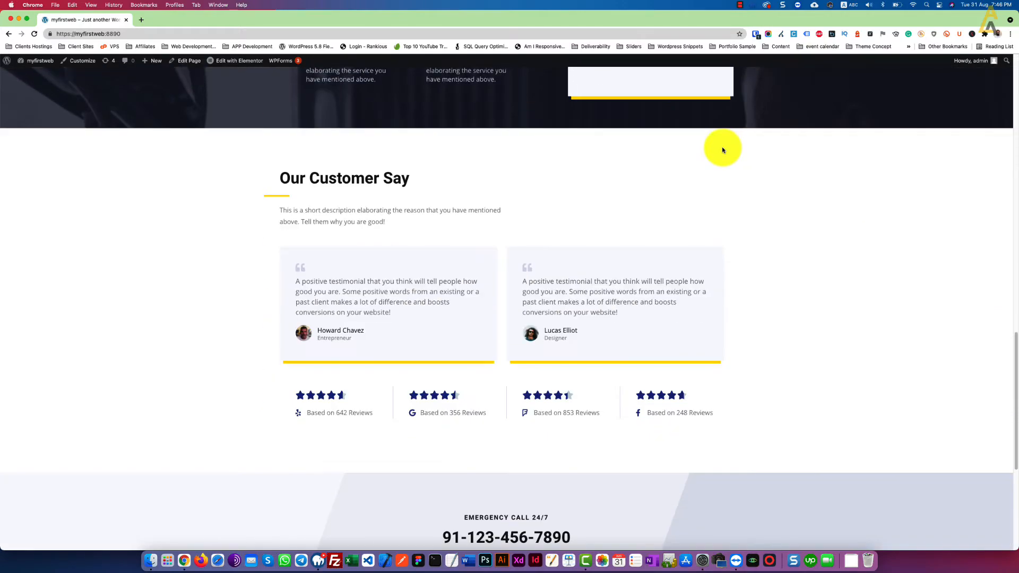
scroll(722, 150, down, 5)
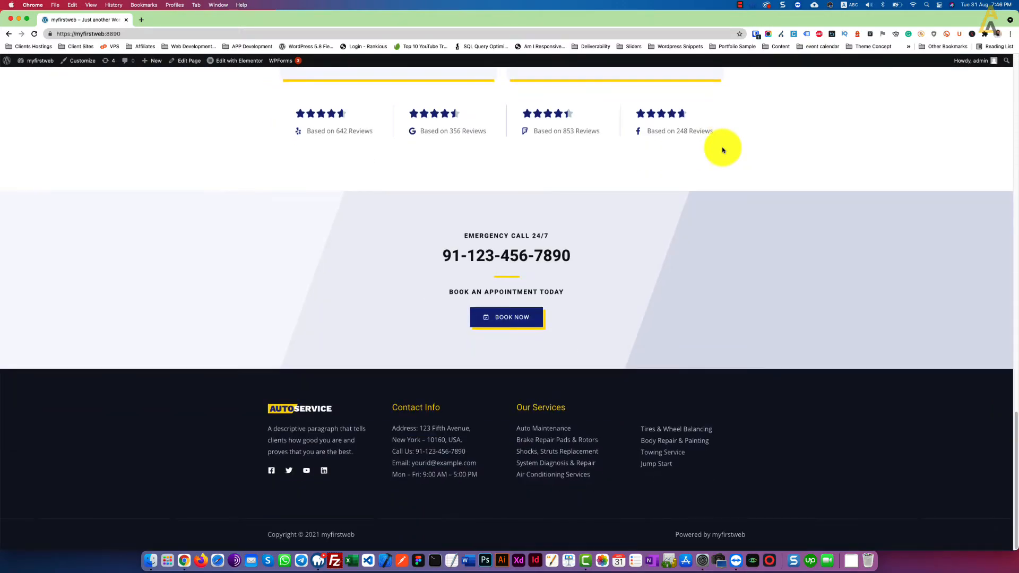
scroll(721, 147, up, 15)
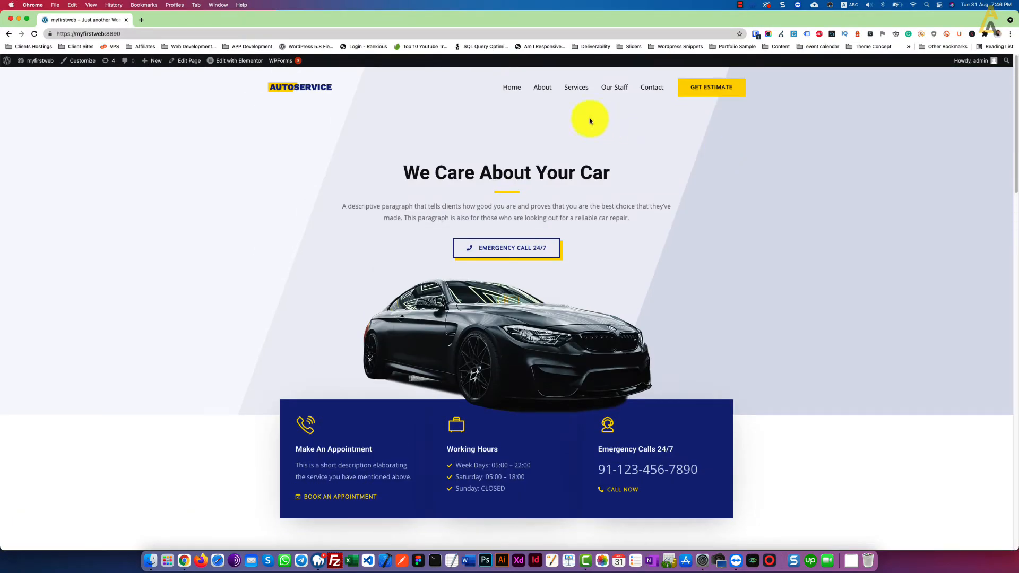
- Open the home page for editing in Elementor and bring up the Motion Effects settings of the hero car image
mouse_move(228, 62)
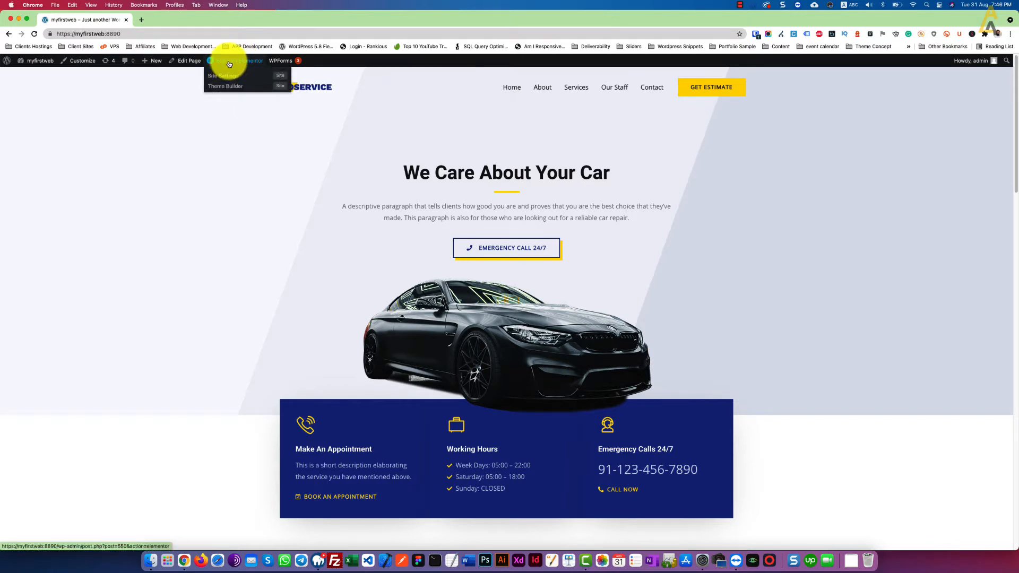
click(229, 64)
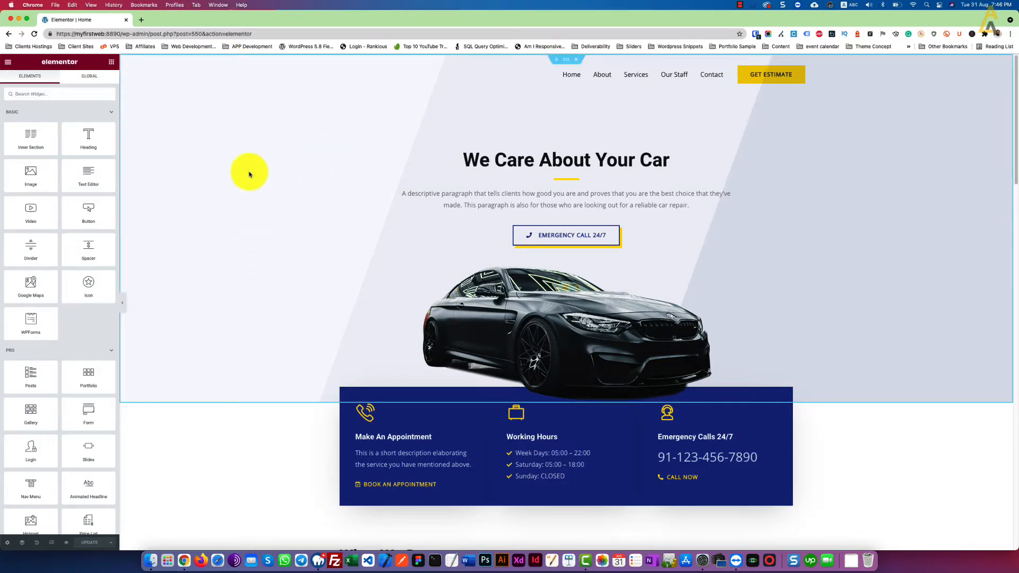
click(732, 259)
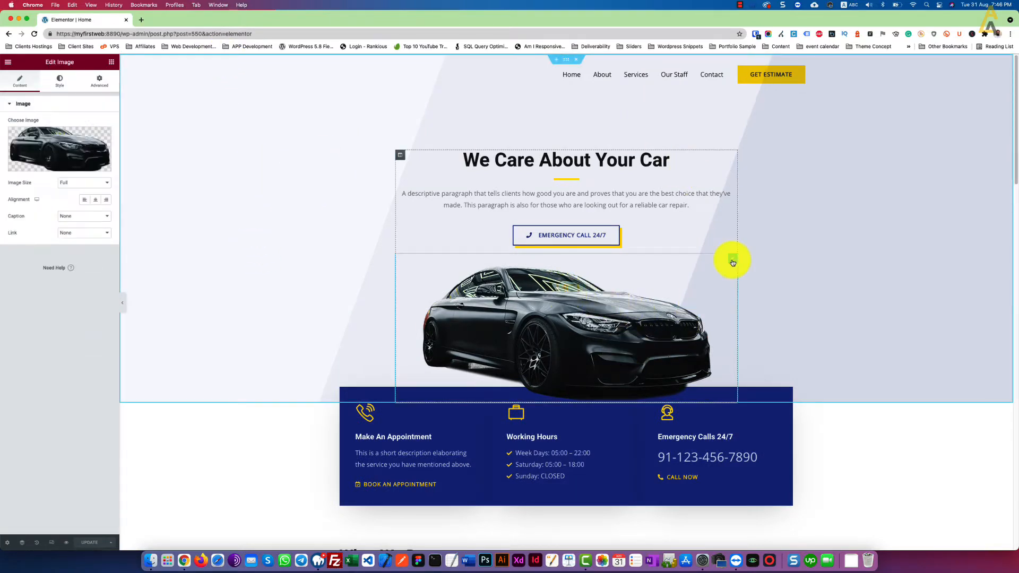
click(99, 83)
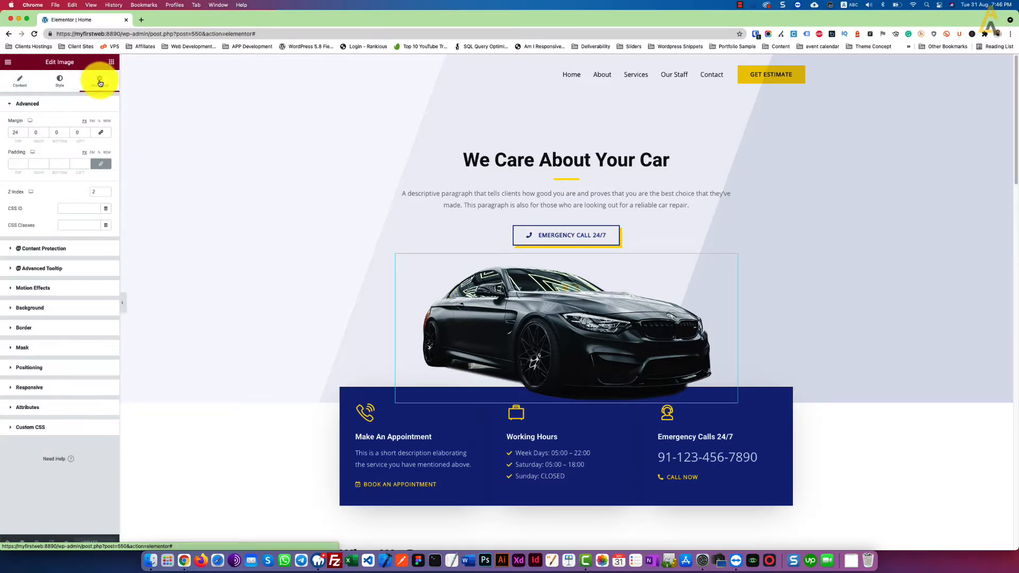
click(12, 290)
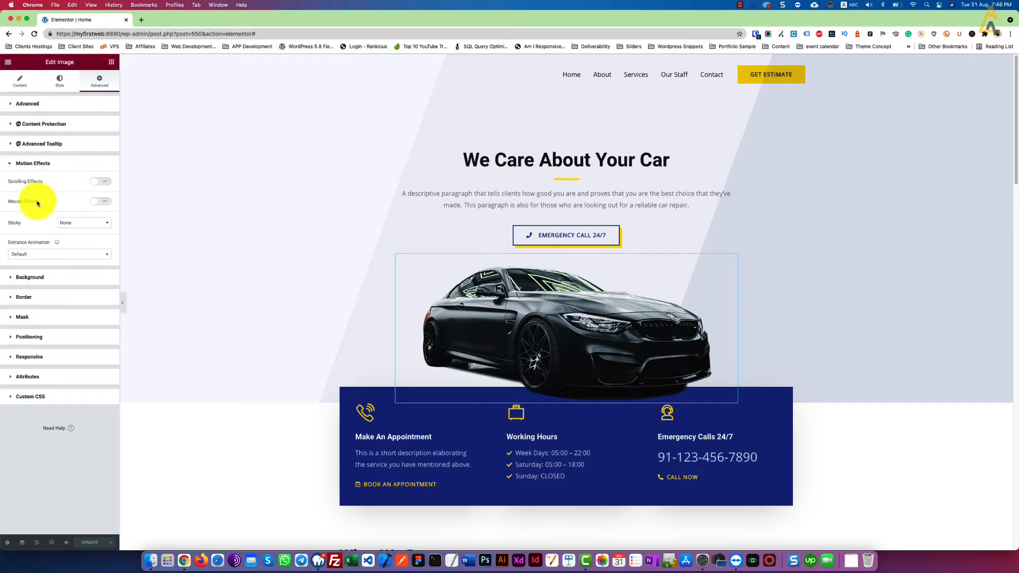
- Enable Scrolling Effects on the car image and add a Horizontal Scroll with its direction set to To Right
click(105, 184)
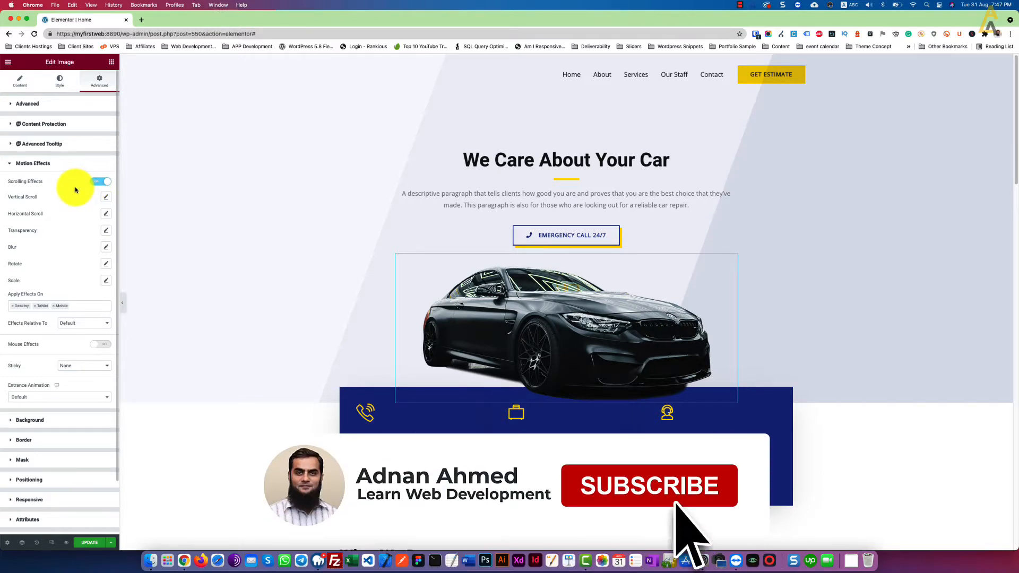
click(106, 215)
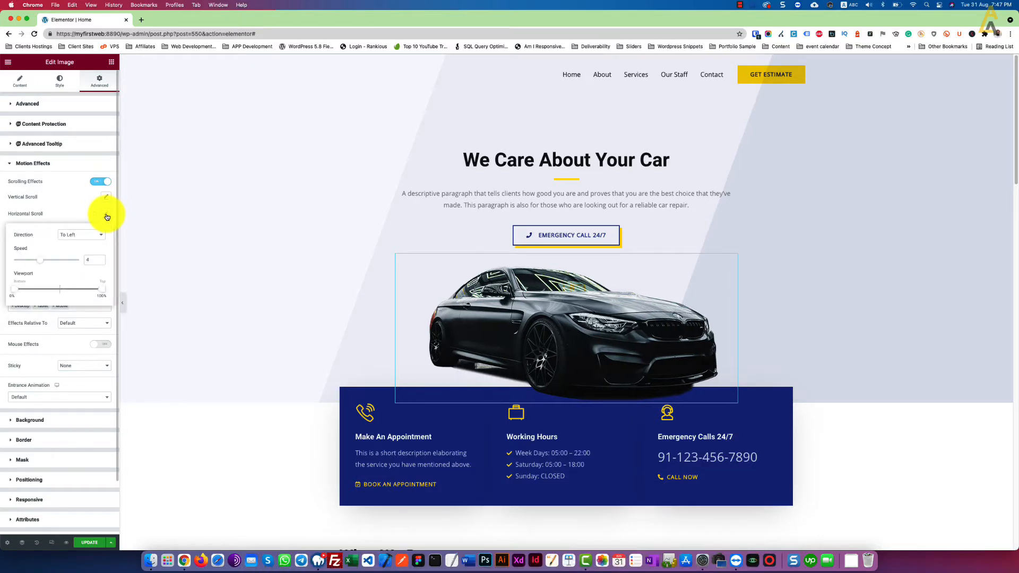
click(78, 235)
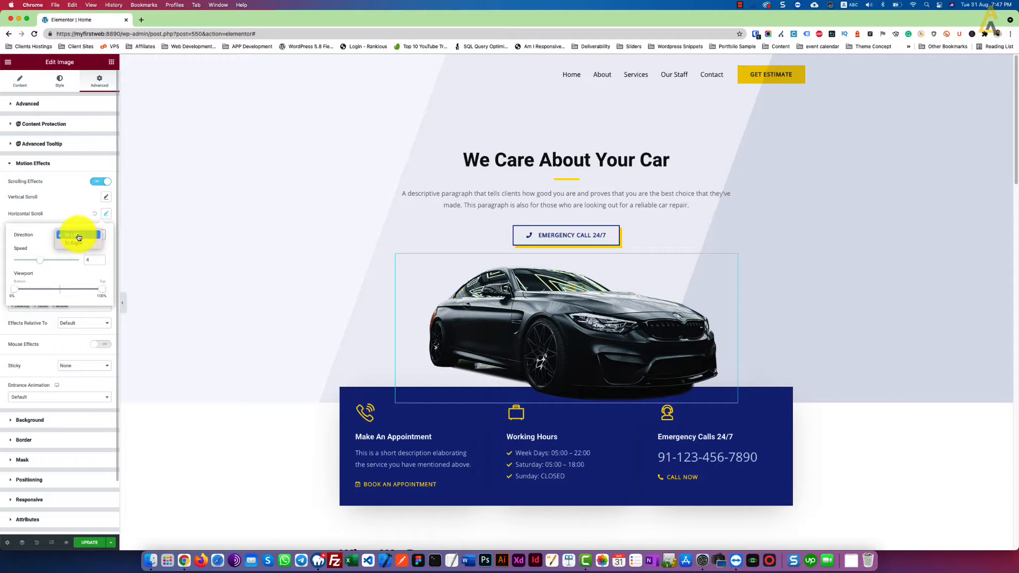
click(74, 243)
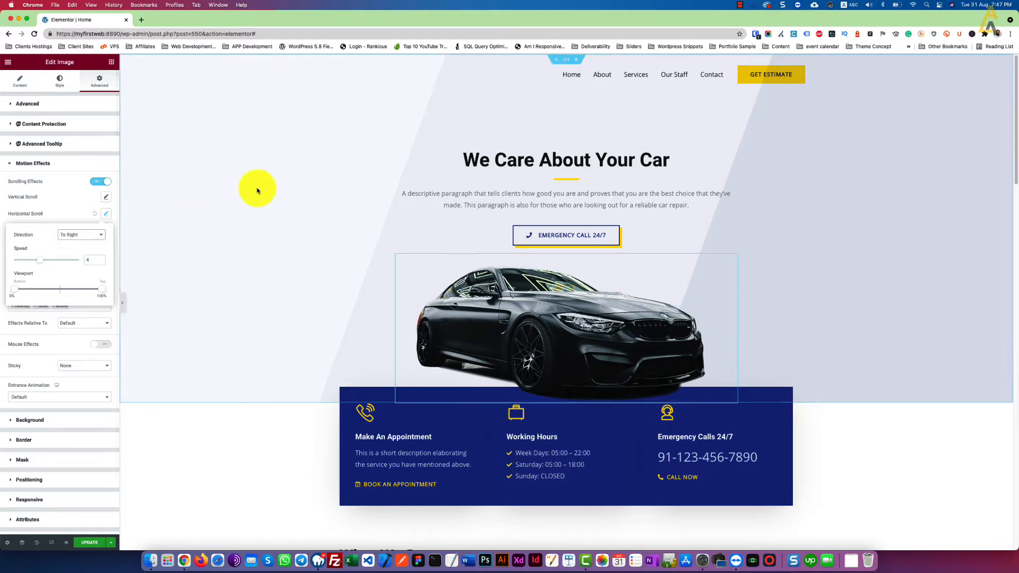
- Examine the car image's horizontal movement in the editor while scrolling the page down and back up
scroll(257, 190, down, 2)
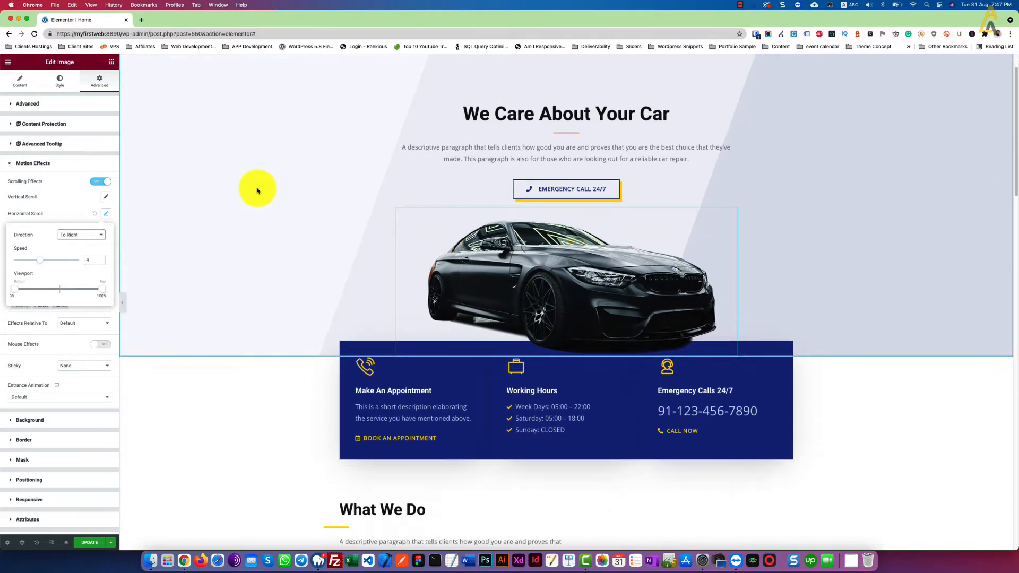
scroll(257, 190, down, 6)
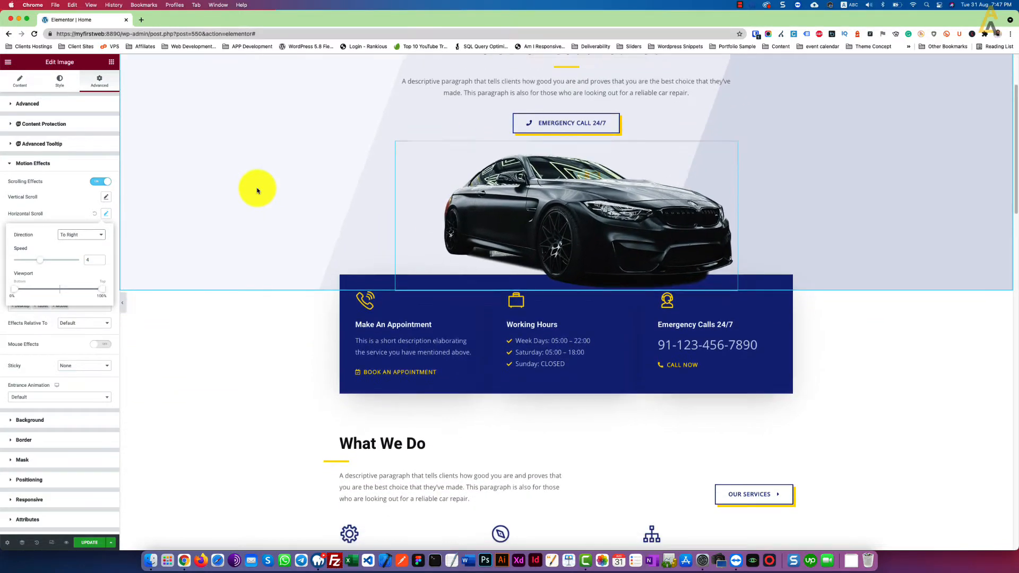
scroll(257, 190, down, 3)
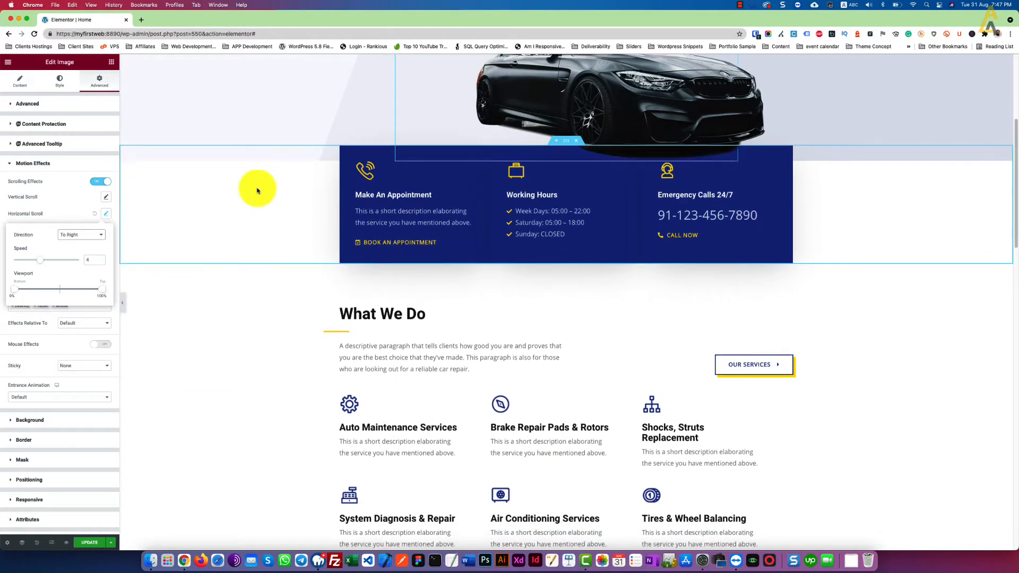
scroll(257, 190, down, 2)
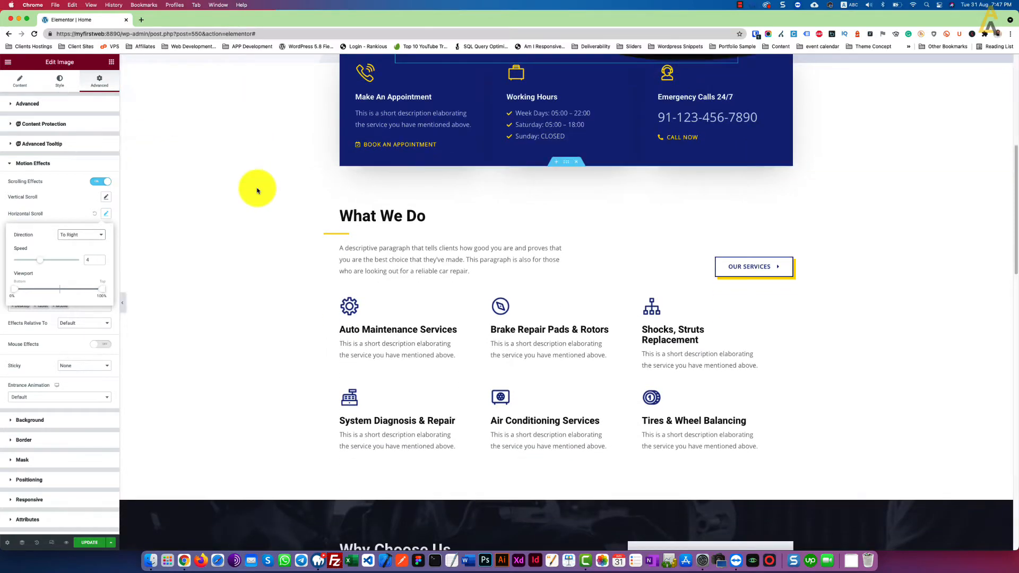
scroll(256, 190, up, 8)
scroll(257, 190, down, 6)
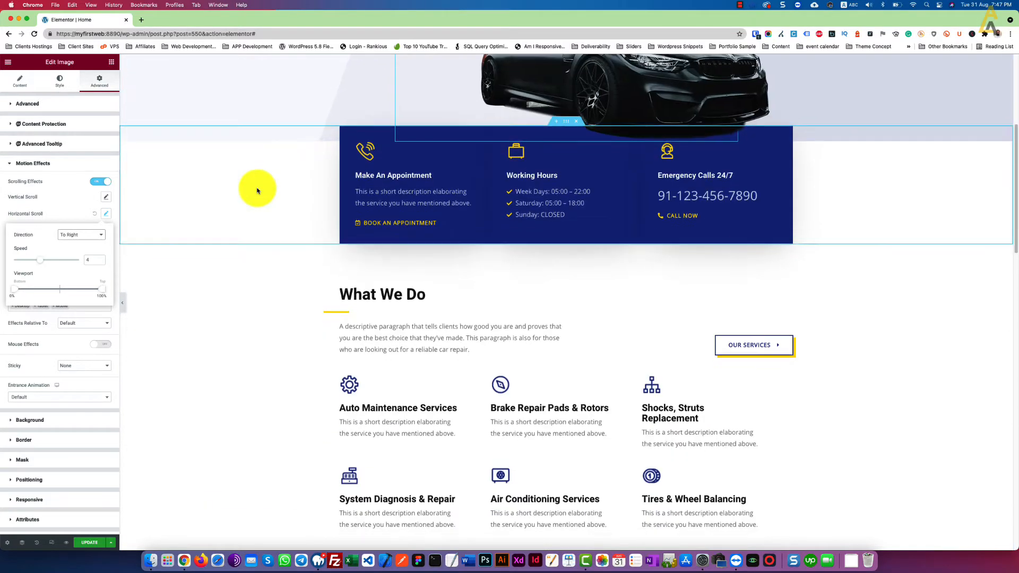
scroll(257, 193, down, 1)
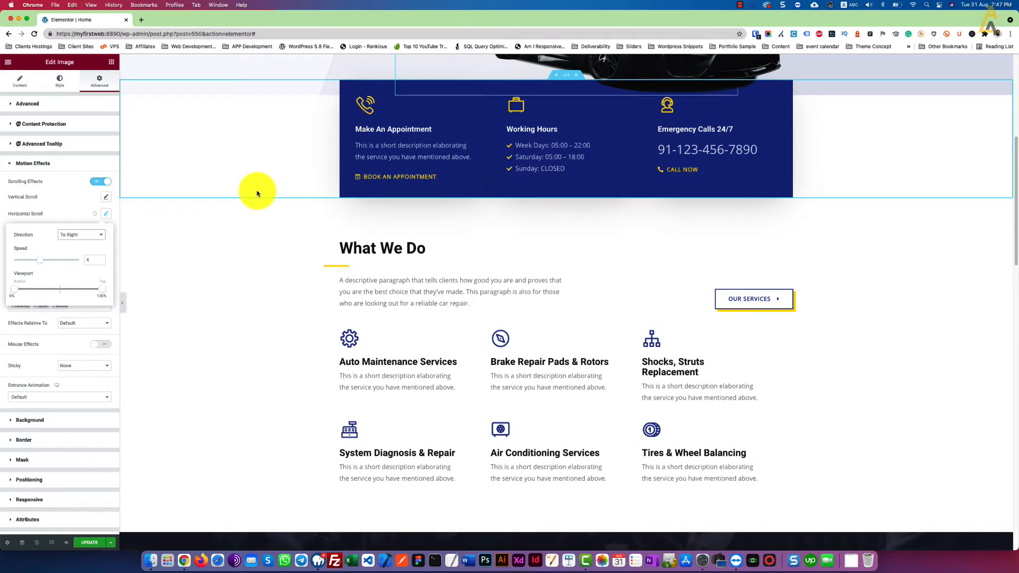
scroll(257, 194, up, 5)
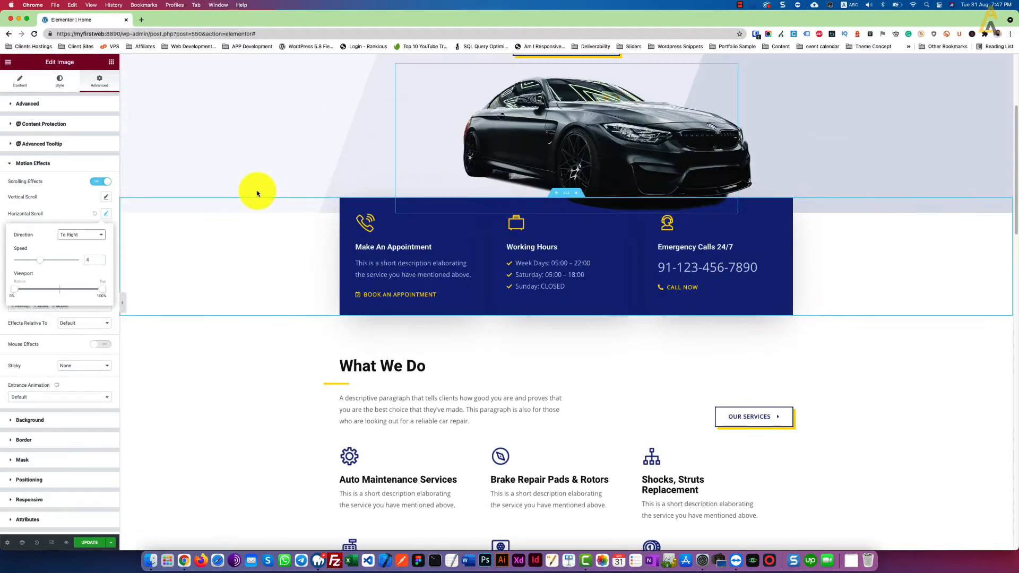
scroll(257, 193, up, 6)
scroll(258, 196, down, 11)
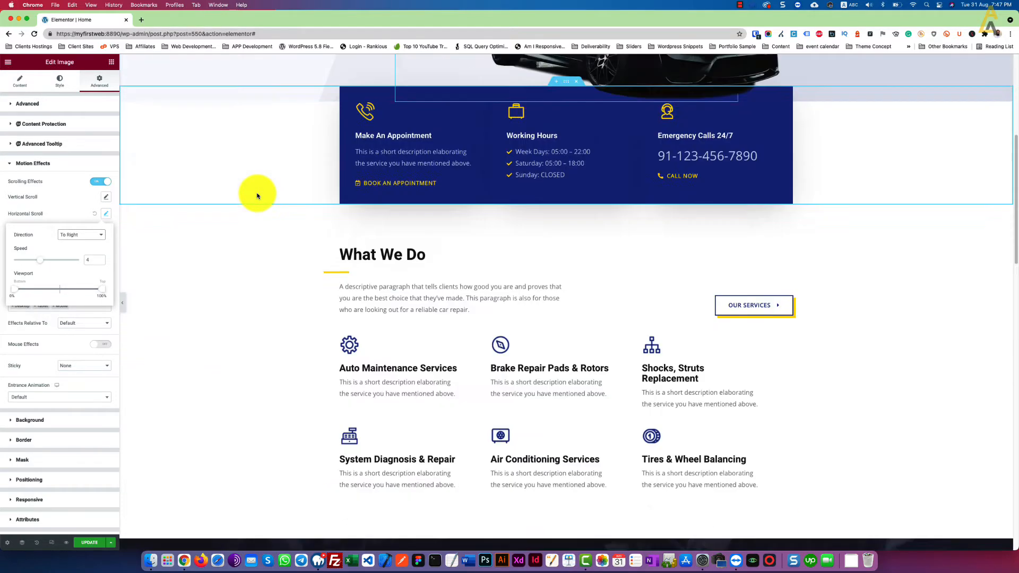
scroll(256, 195, up, 7)
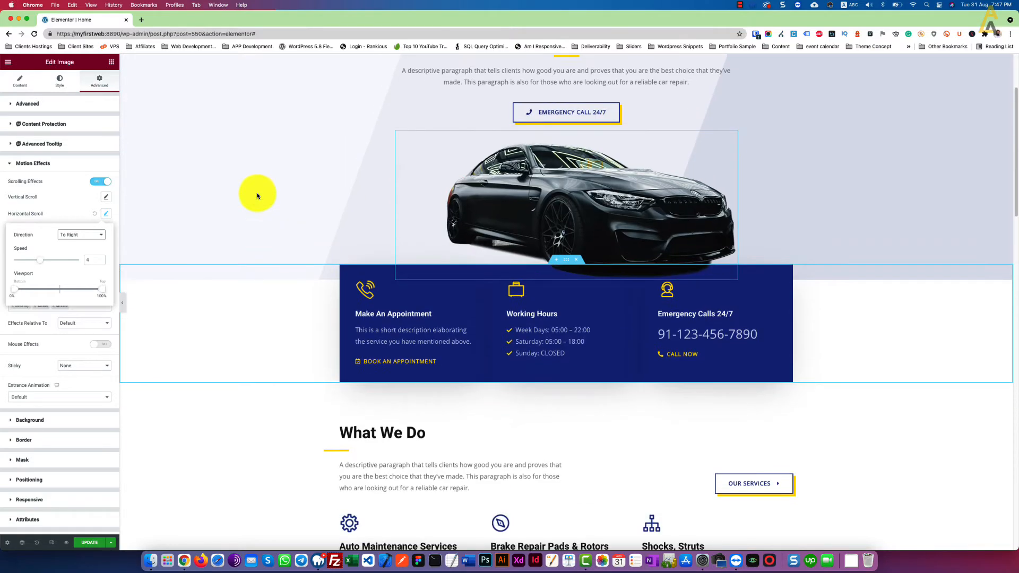
scroll(257, 195, down, 1)
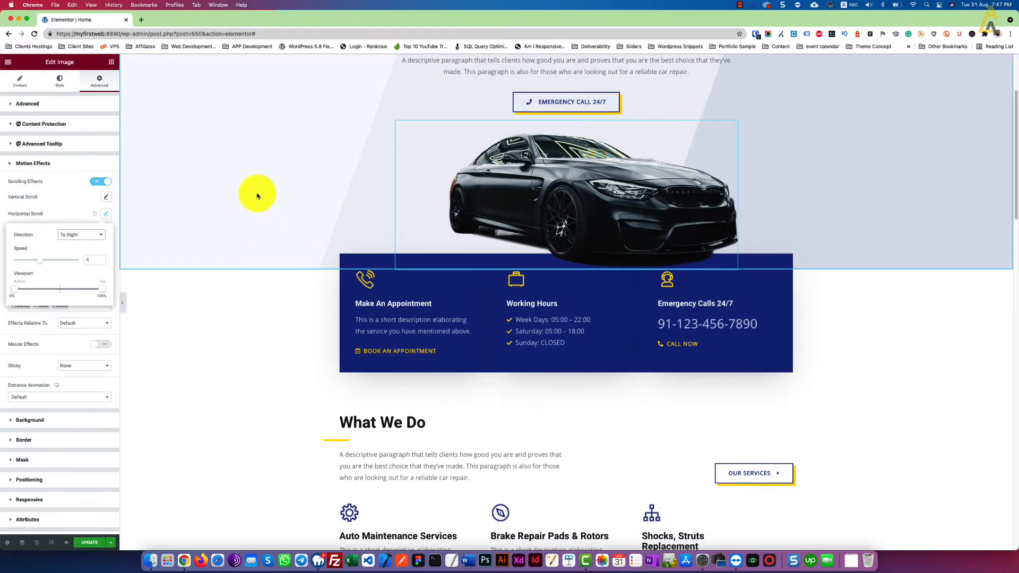
scroll(256, 196, down, 5)
scroll(257, 196, down, 1)
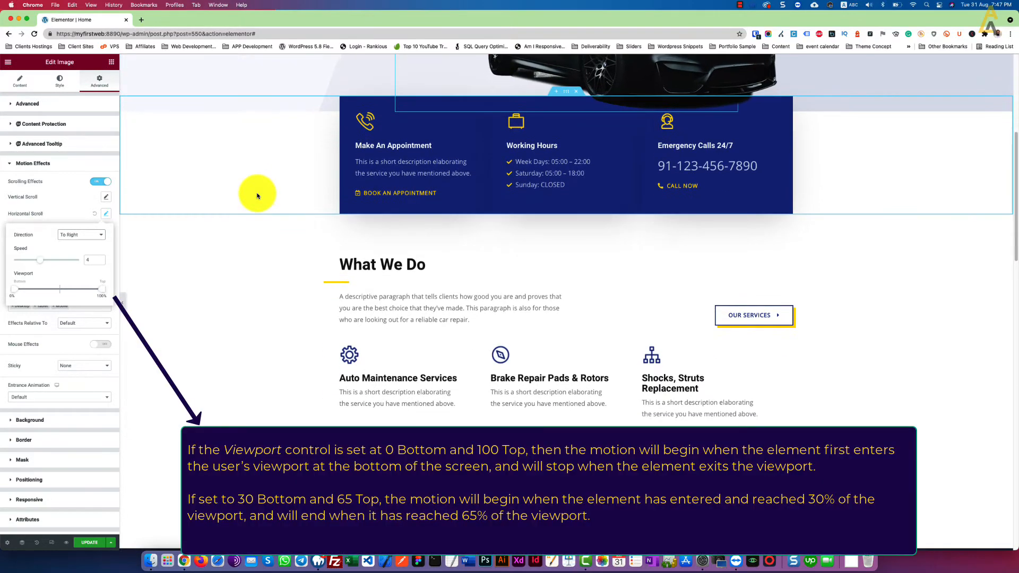
- Reduce the top end of the car image's Horizontal Scroll viewport range to 67% and check the movement on the page
scroll(257, 196, up, 1)
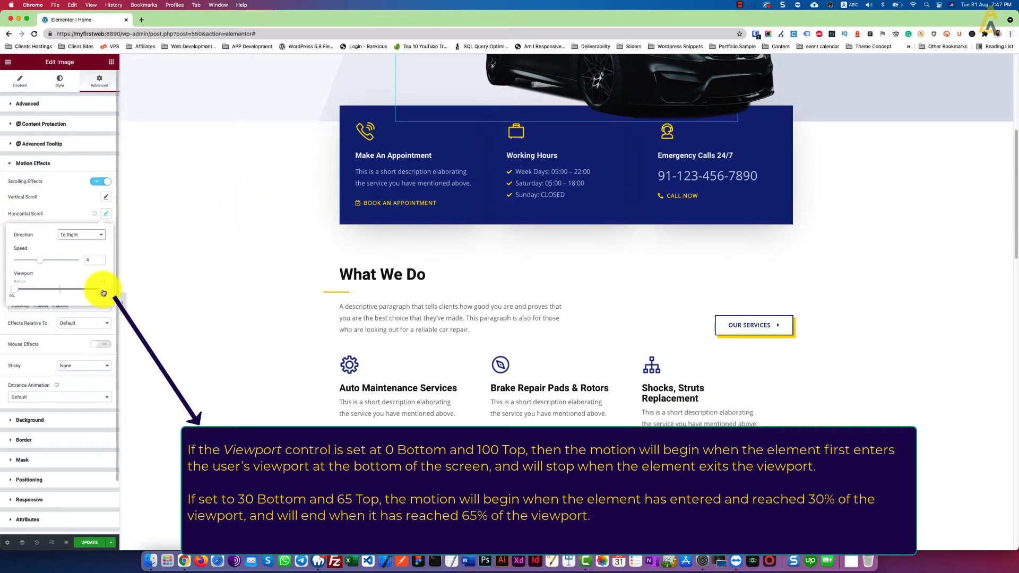
drag(103, 292, 75, 292)
scroll(912, 279, down, 3)
scroll(912, 279, up, 4)
scroll(912, 280, down, 1)
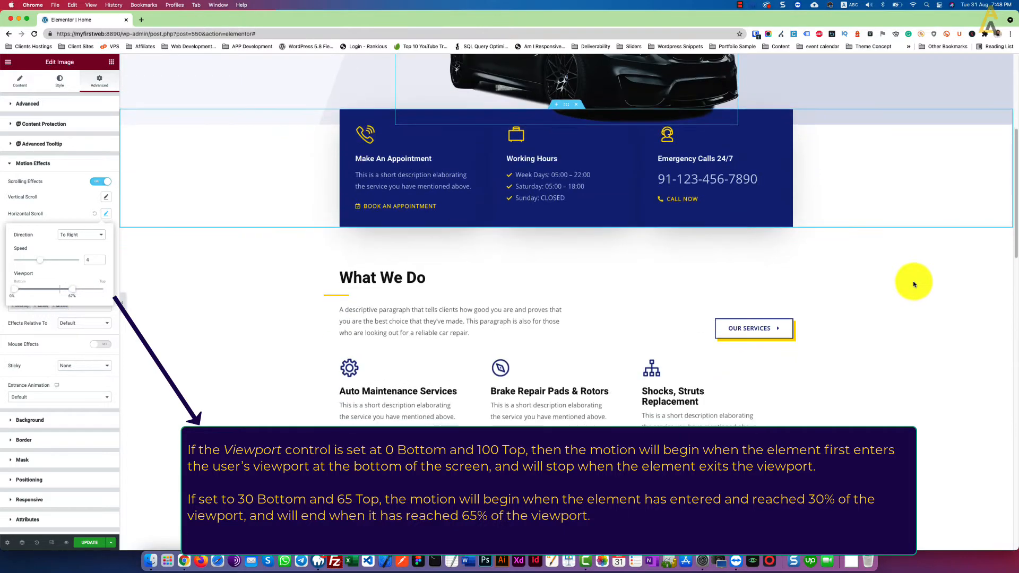
scroll(913, 284, down, 1)
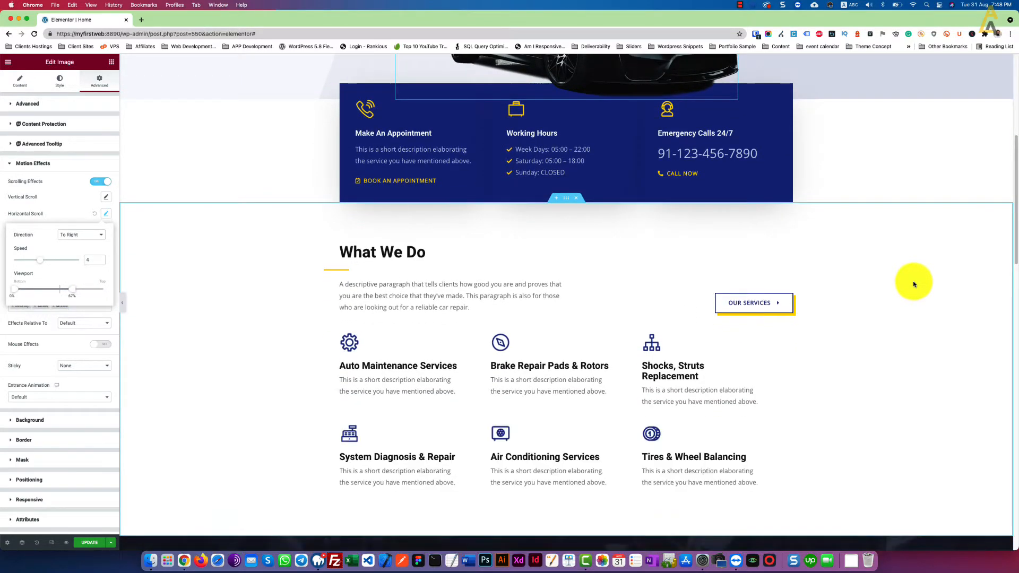
scroll(913, 284, up, 5)
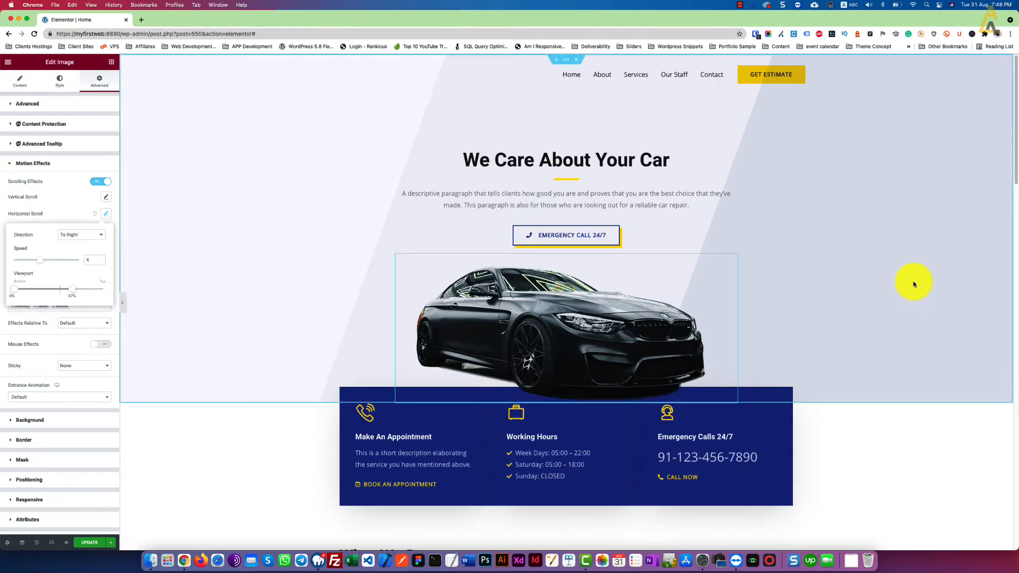
scroll(913, 283, down, 3)
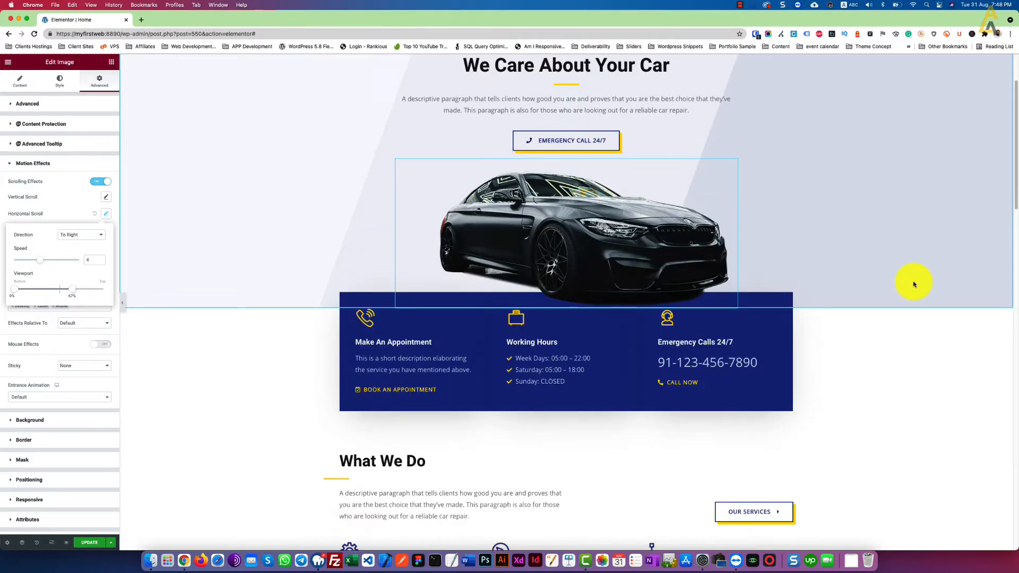
scroll(913, 284, up, 3)
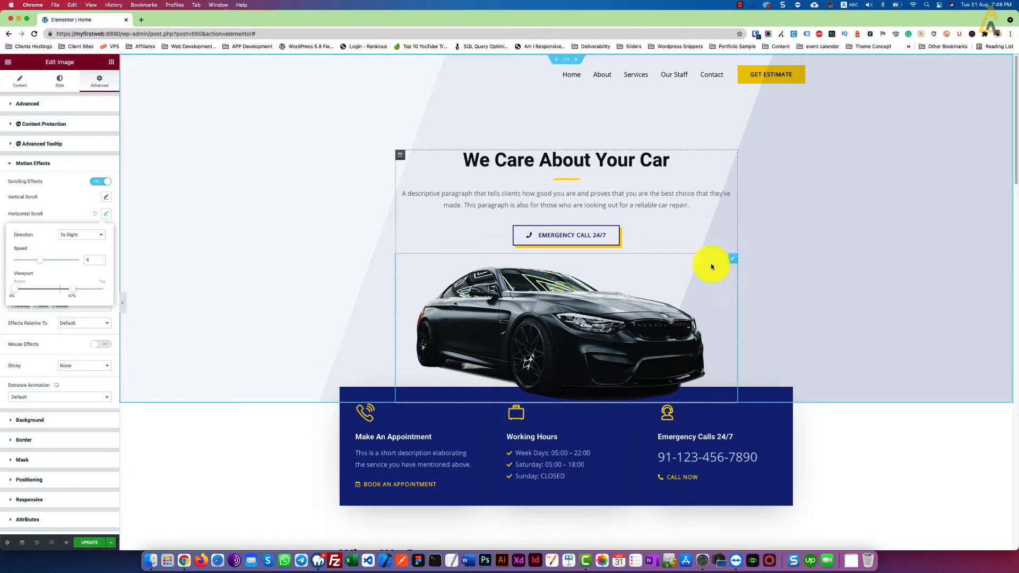
click(70, 184)
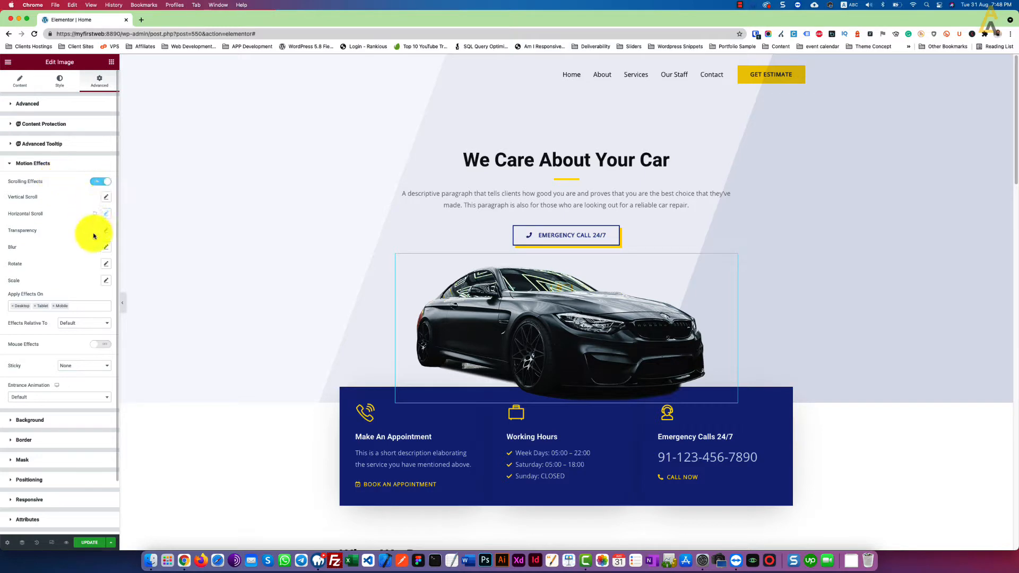
- Add a Vertical Scroll effect to the car image with its direction set to Down
click(107, 198)
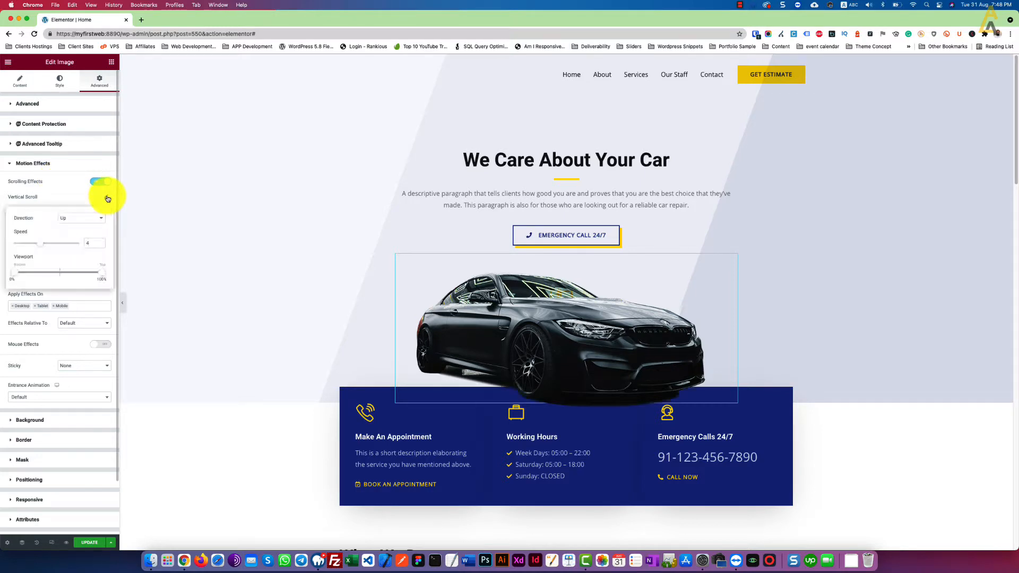
click(77, 218)
click(75, 227)
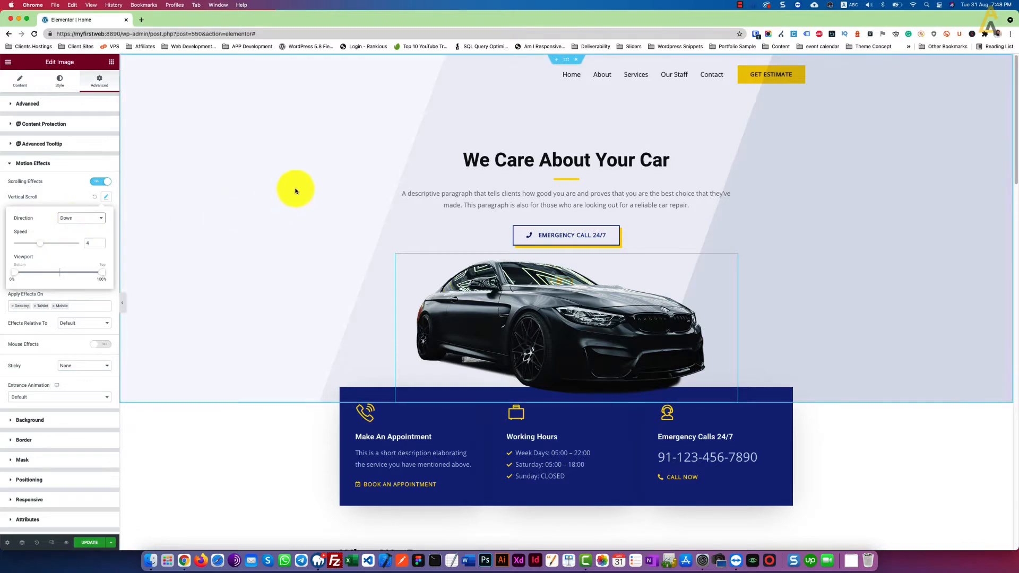
- Examine how the car image moves vertically over the blue contact section as the page scrolls
scroll(296, 191, down, 4)
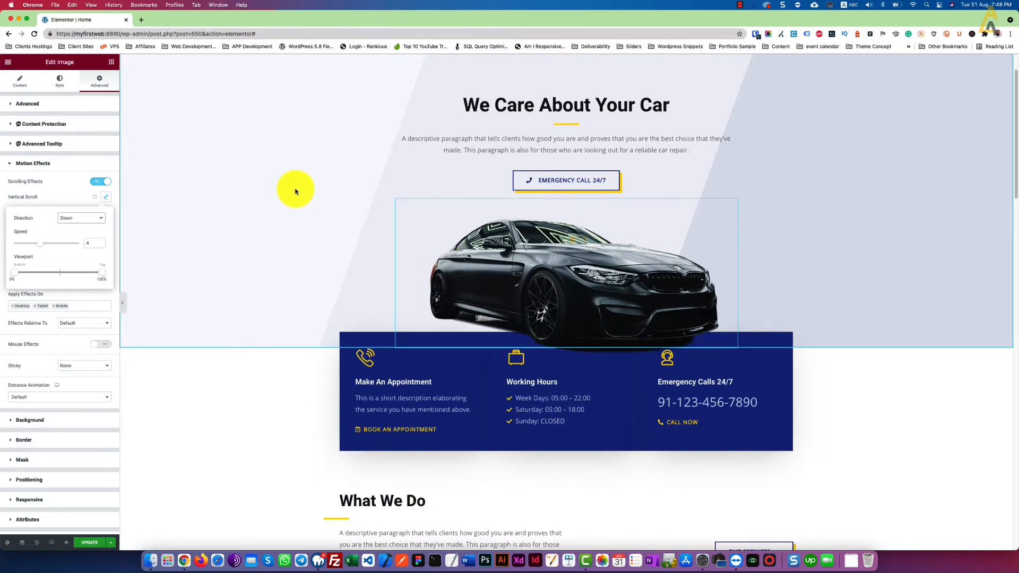
scroll(295, 191, down, 3)
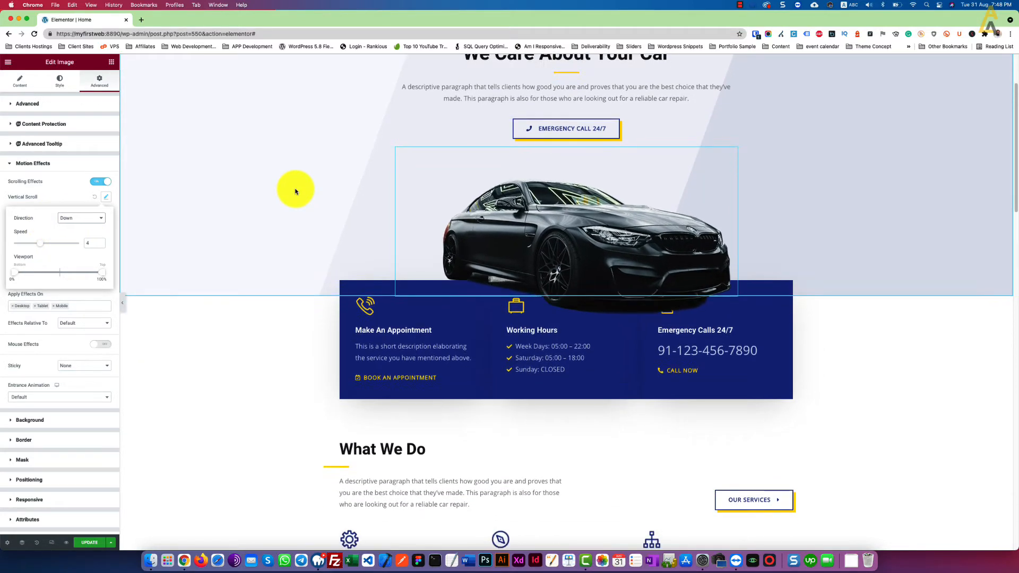
scroll(296, 191, down, 4)
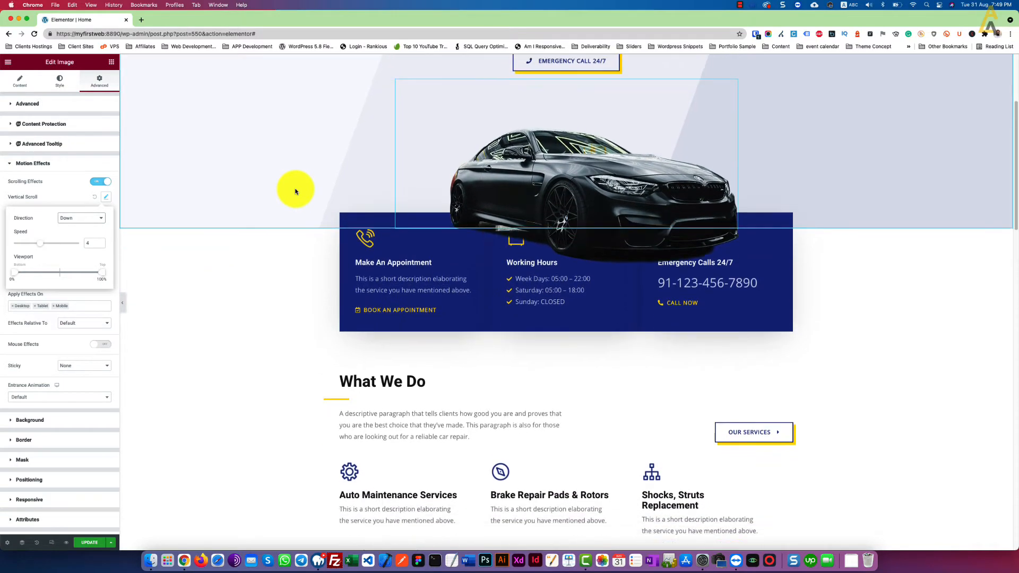
scroll(295, 191, down, 4)
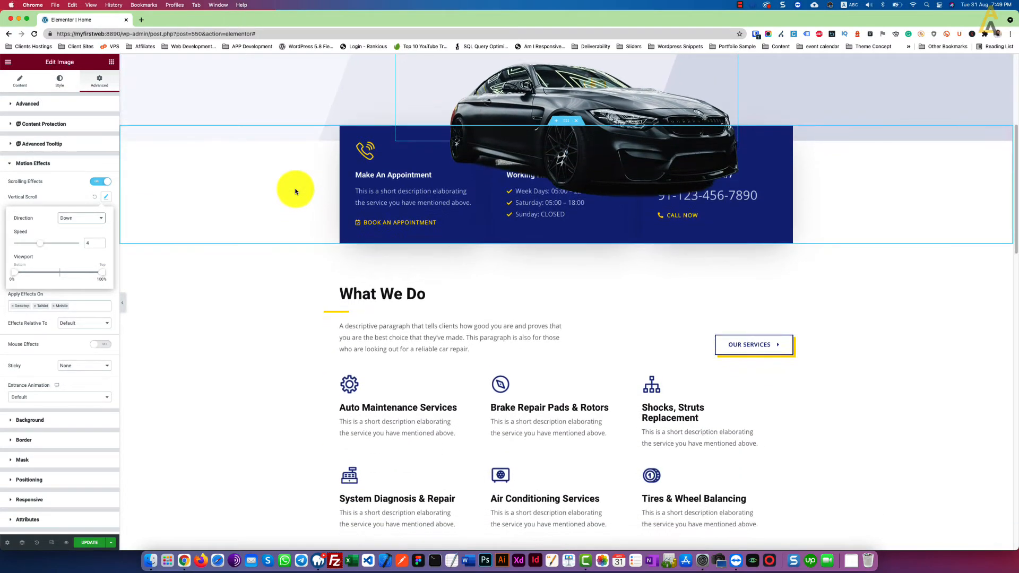
scroll(295, 191, down, 1)
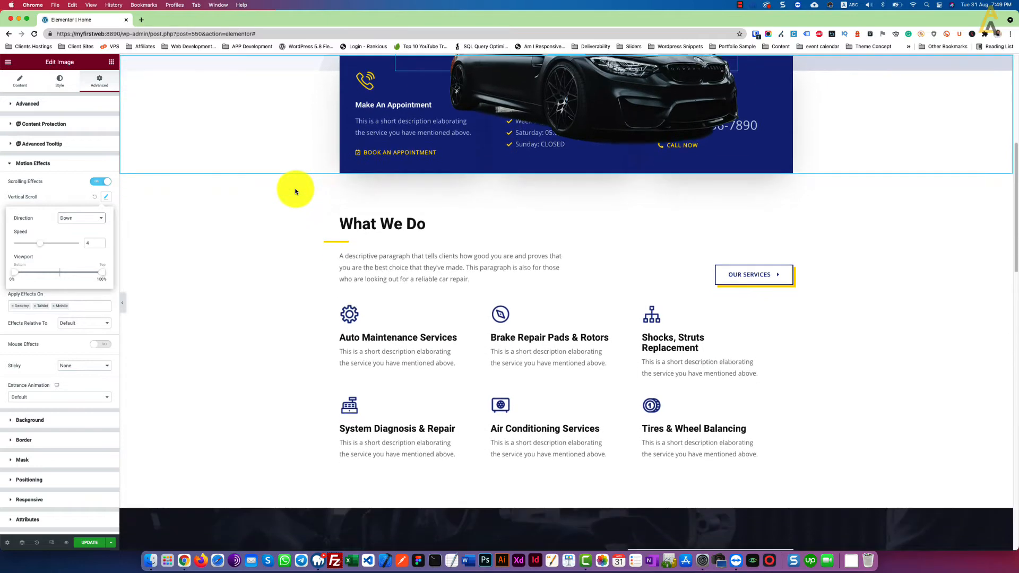
scroll(295, 191, up, 3)
scroll(295, 191, down, 3)
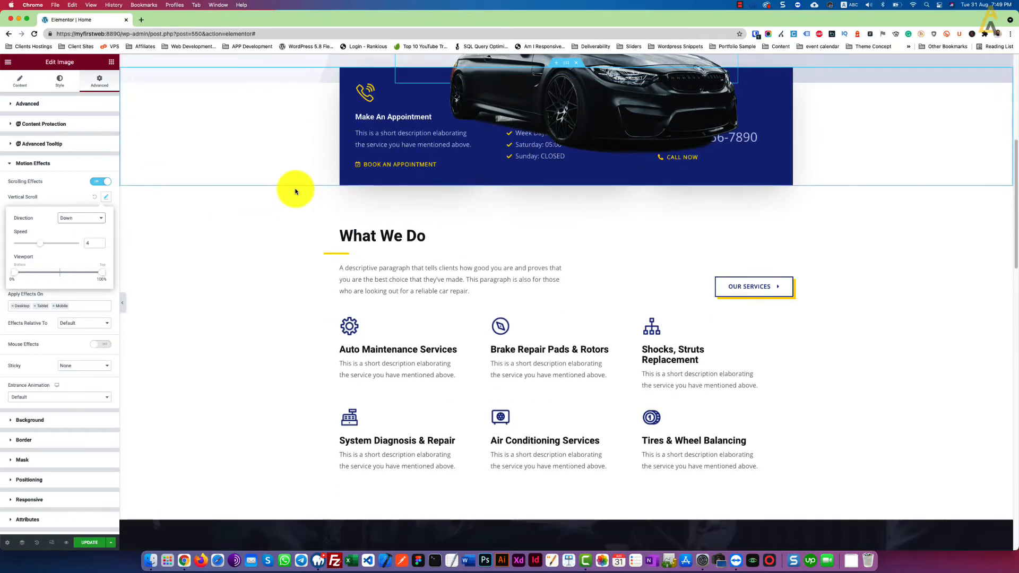
scroll(295, 191, up, 2)
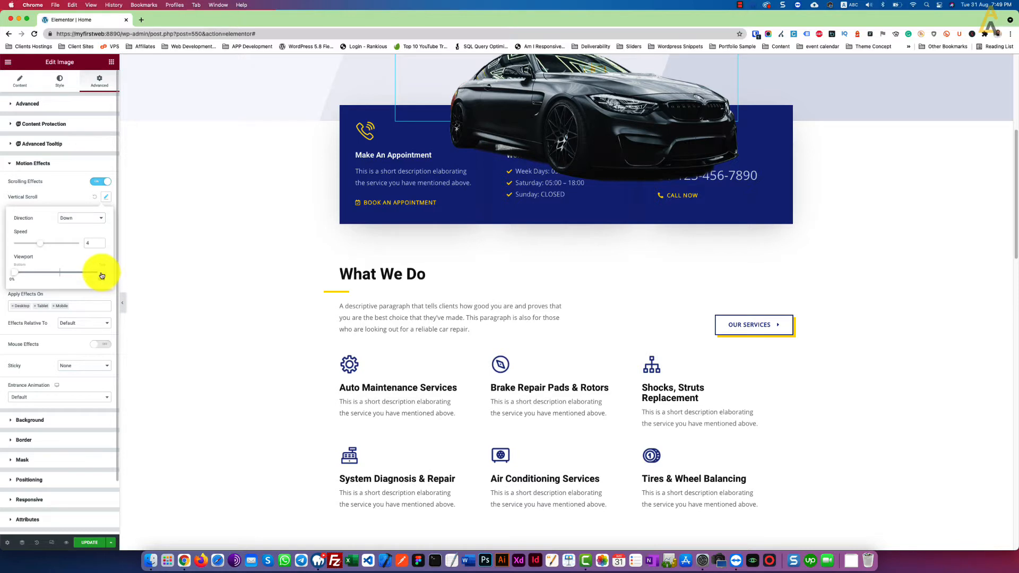
- Reduce the top end of the car image's Vertical Scroll viewport range to 51% and check the movement on the page
drag(102, 275, 59, 272)
scroll(183, 388, up, 5)
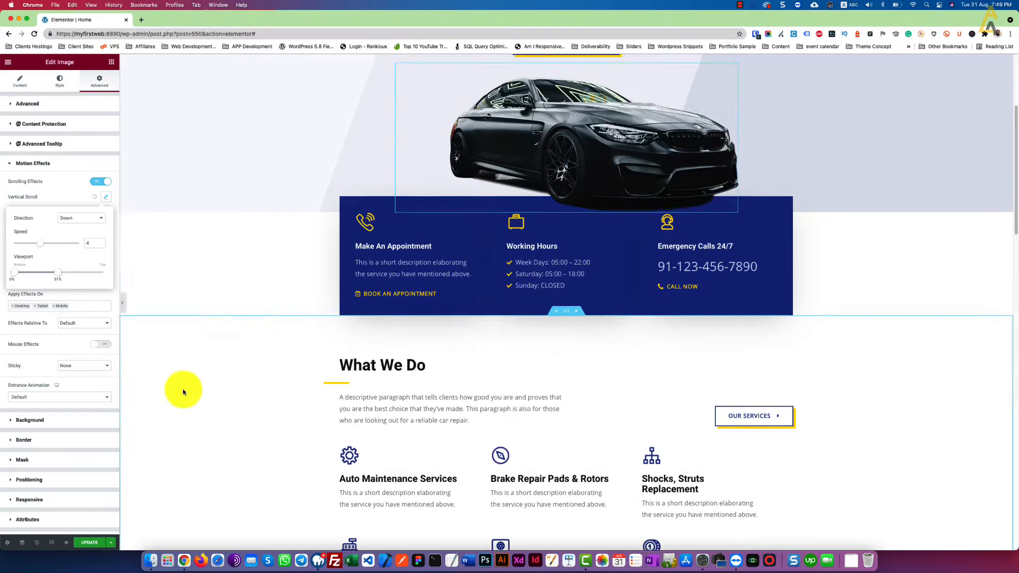
scroll(195, 279, down, 3)
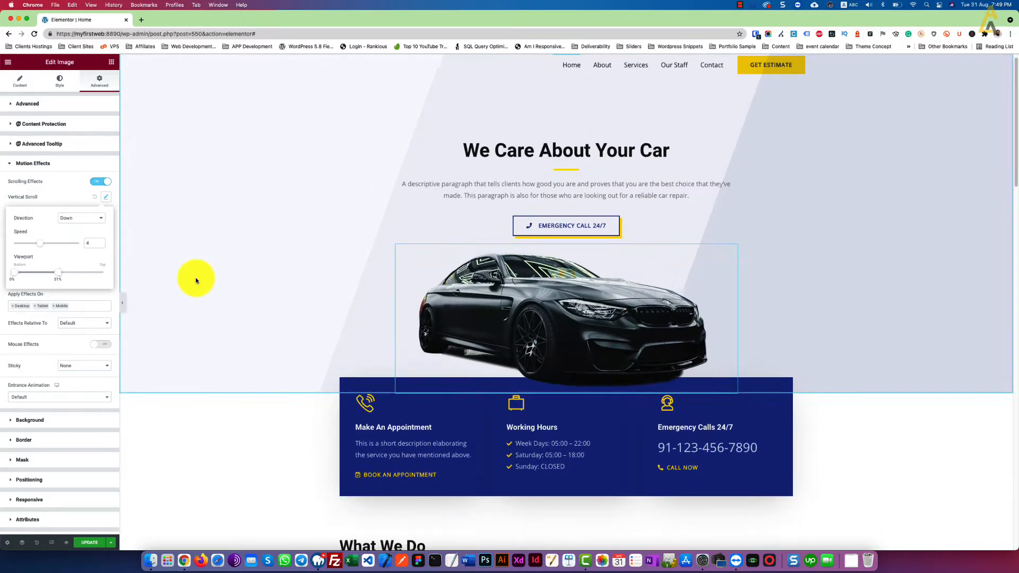
scroll(195, 277, down, 3)
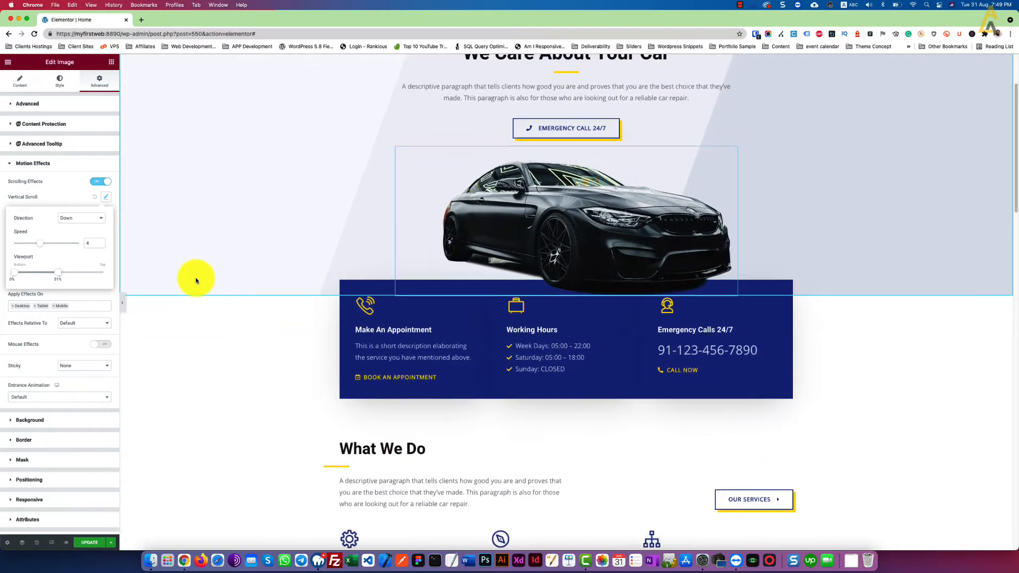
scroll(195, 277, down, 3)
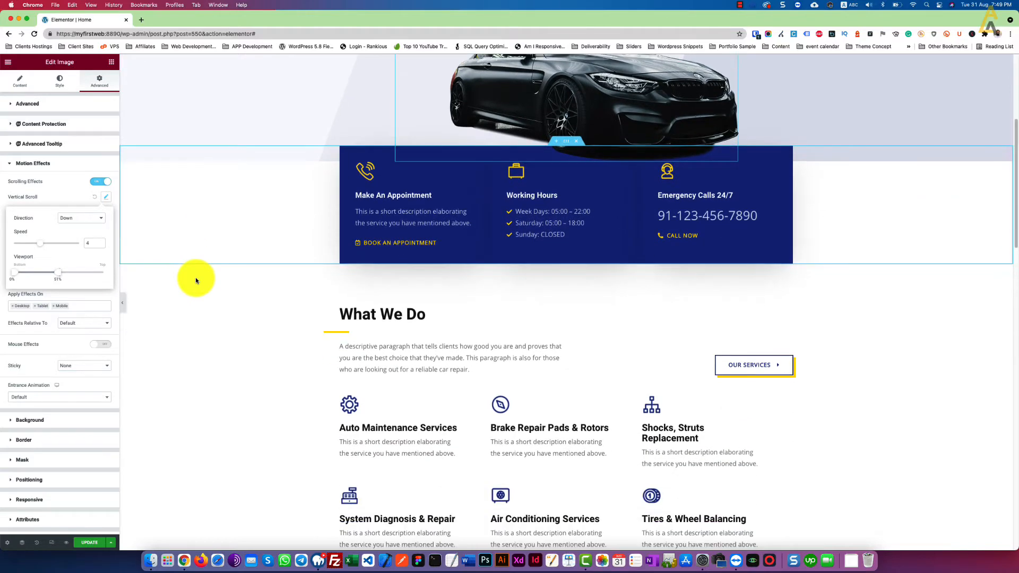
scroll(195, 277, up, 5)
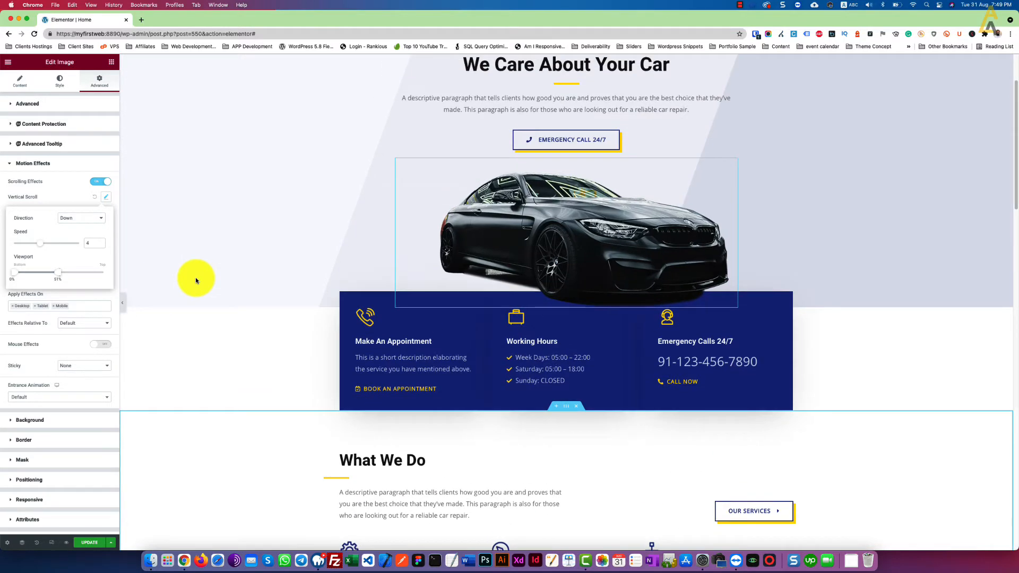
- Preview the car's combined horizontal and vertical scrolling across the full-width page with the editing panel hidden, and restore the panel
click(123, 303)
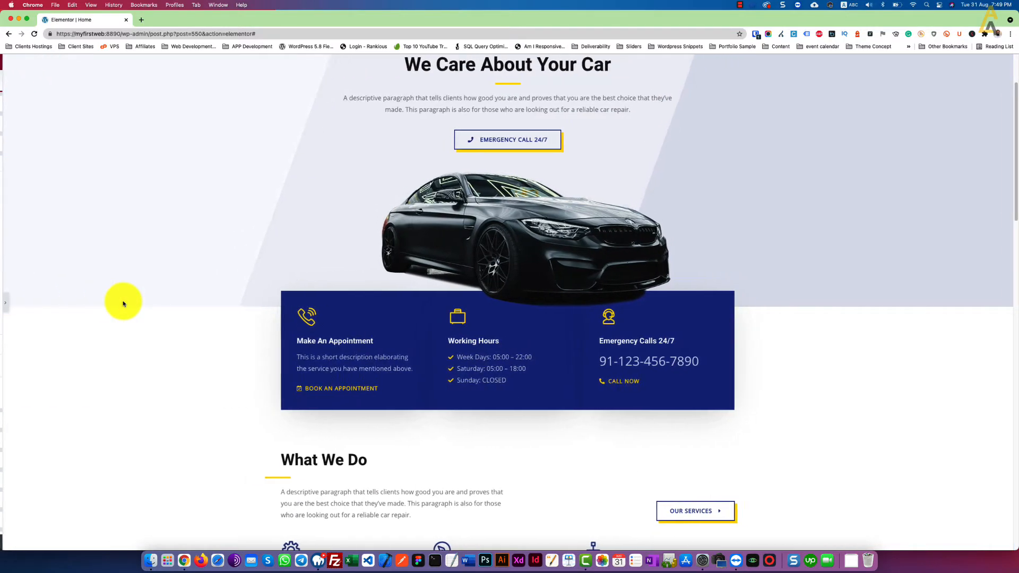
scroll(142, 206, up, 2)
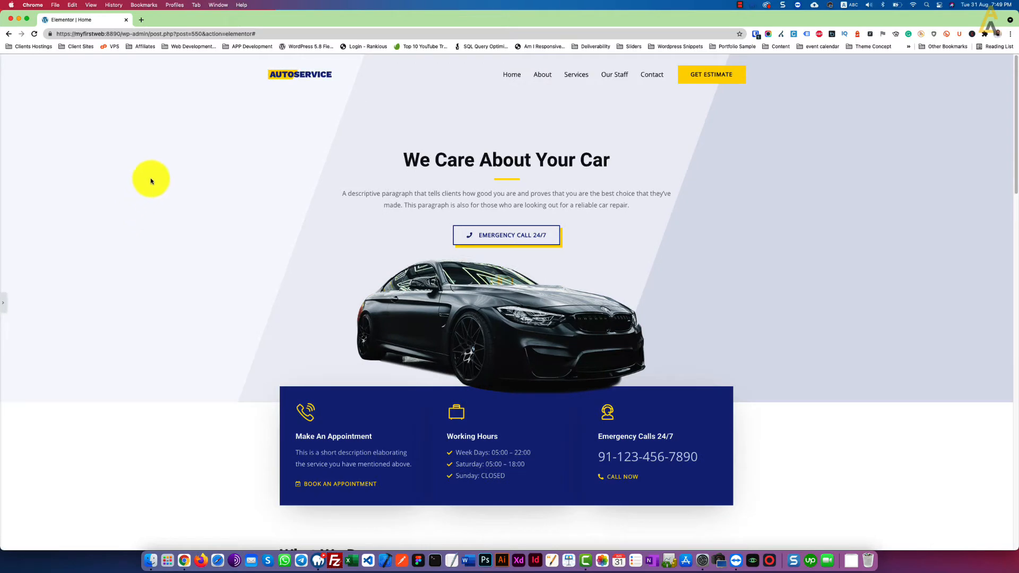
scroll(152, 181, down, 3)
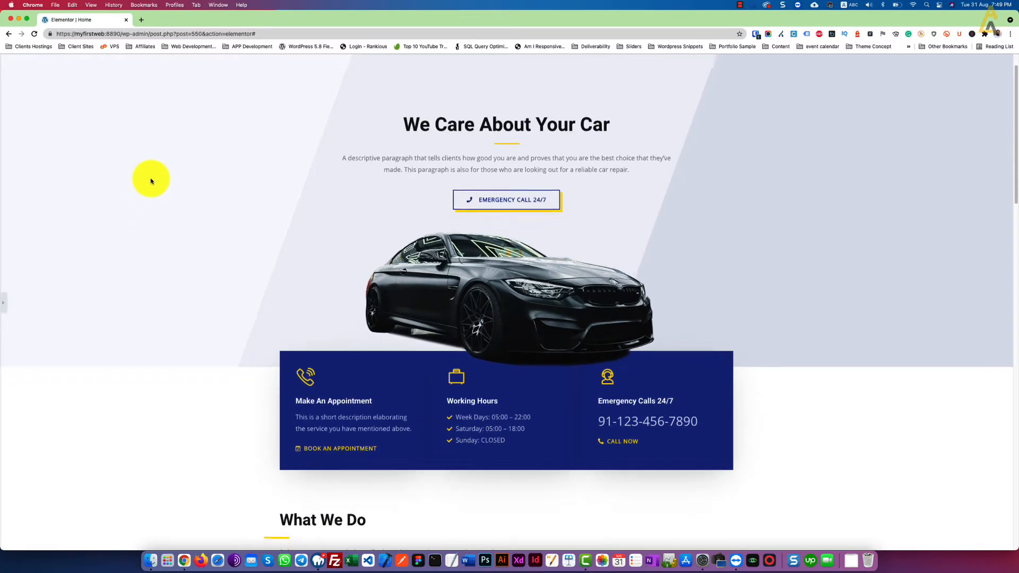
scroll(149, 178, down, 4)
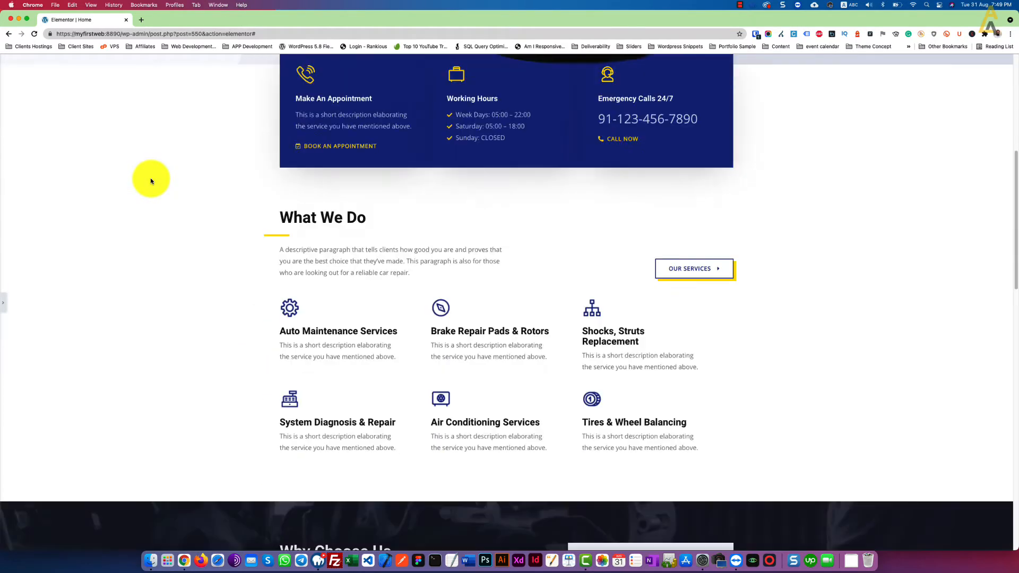
scroll(146, 186, up, 7)
scroll(150, 192, down, 3)
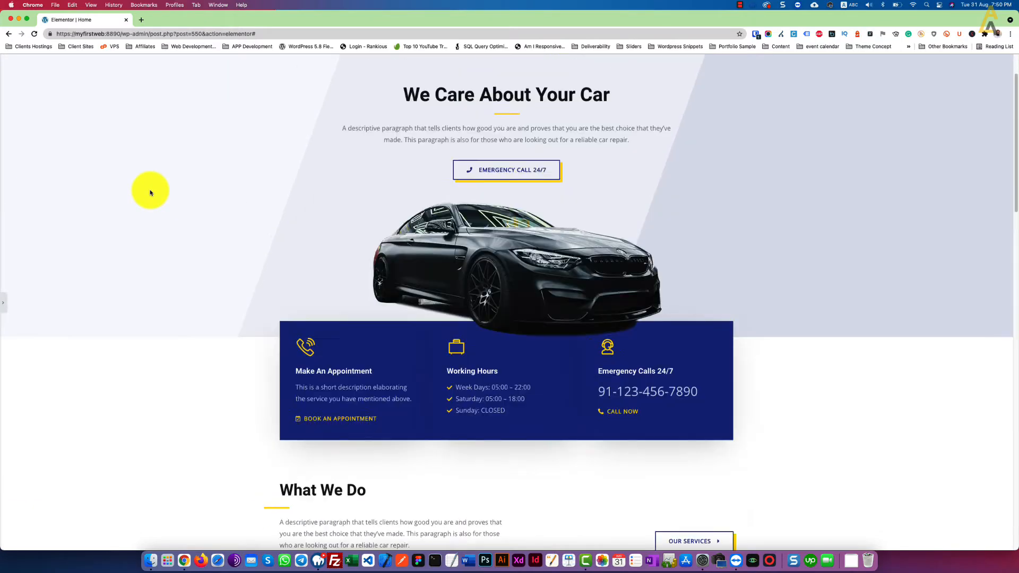
scroll(151, 192, up, 3)
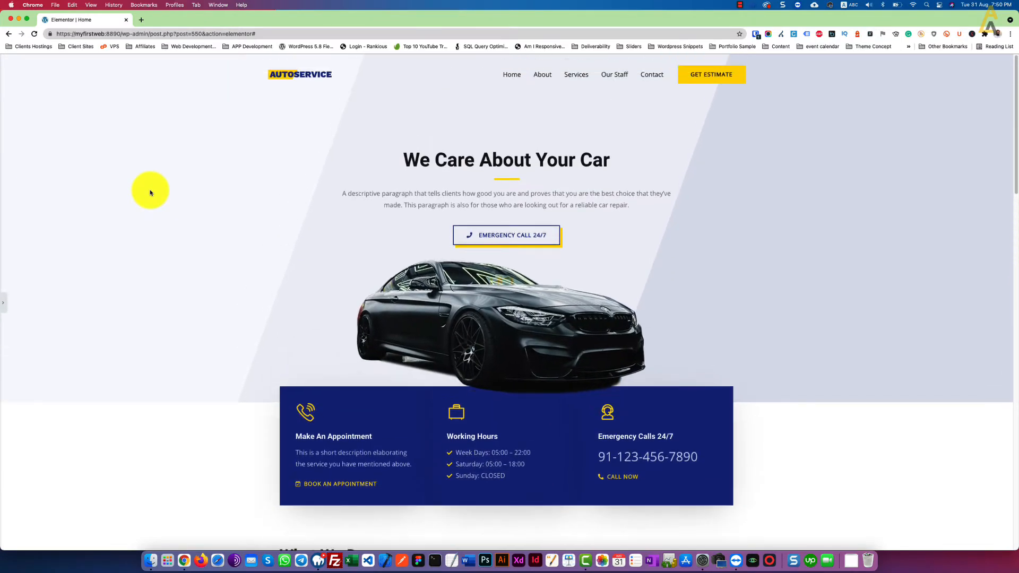
scroll(151, 192, down, 2)
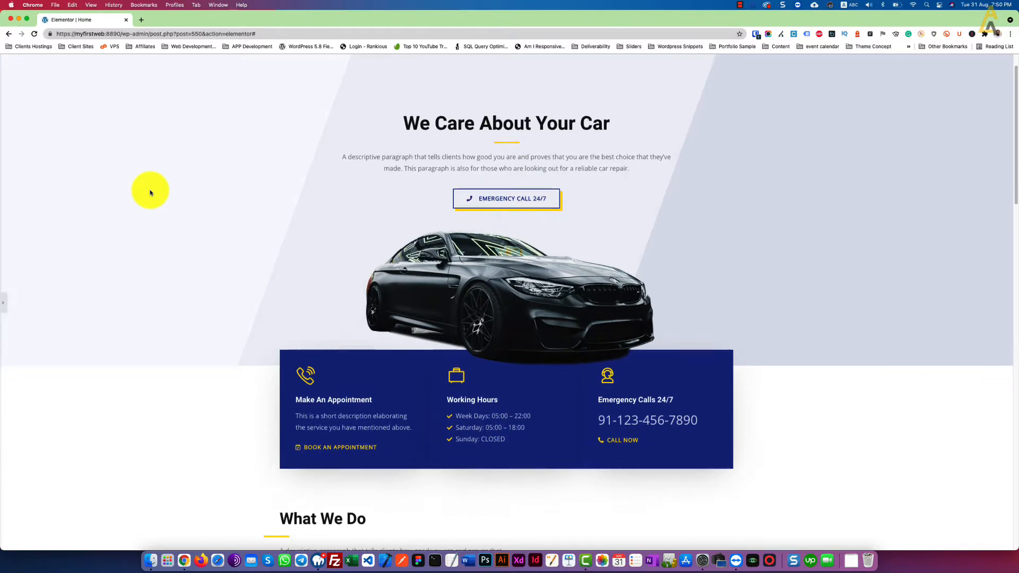
scroll(151, 193, up, 2)
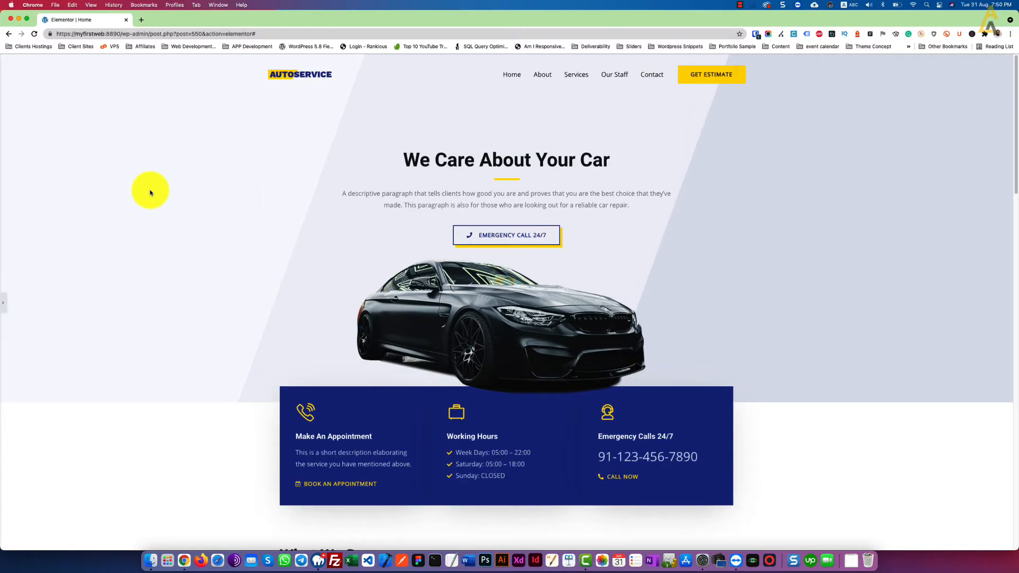
scroll(150, 192, down, 2)
scroll(150, 193, up, 2)
scroll(149, 193, down, 2)
scroll(149, 193, up, 2)
click(6, 299)
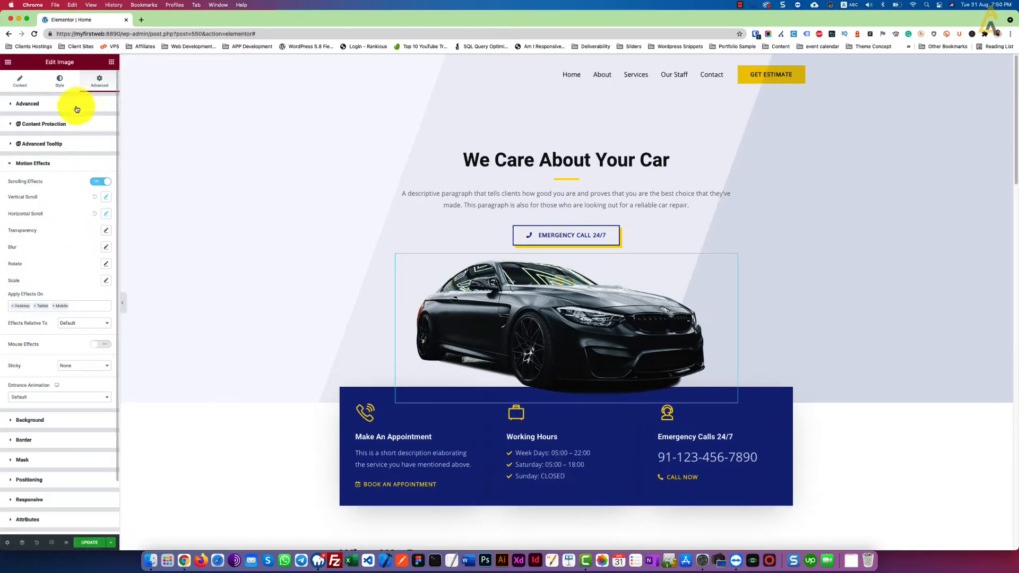
- Set the car image's top margin to 0 px and check its position while scrolling the page
click(33, 104)
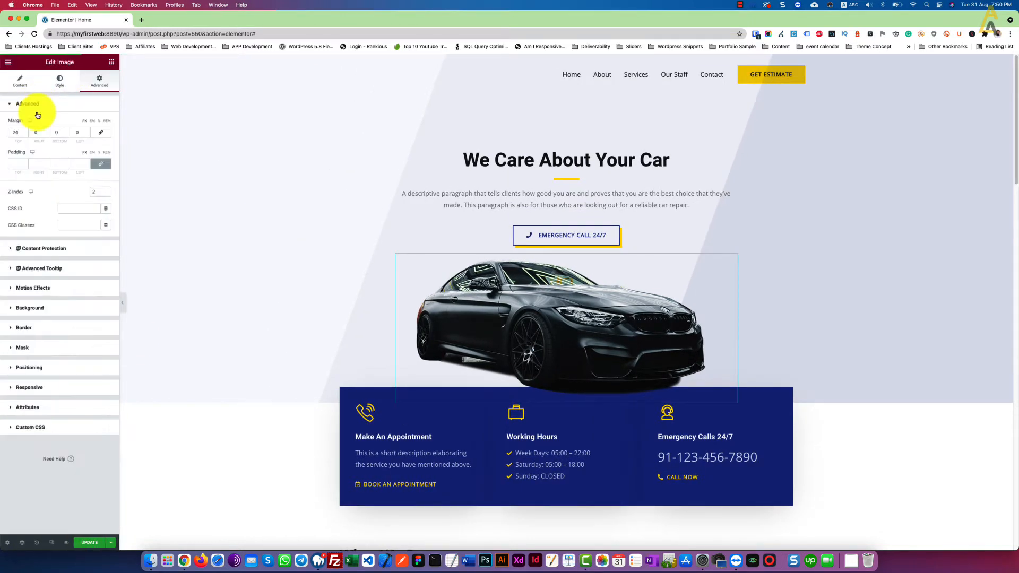
double_click(16, 133)
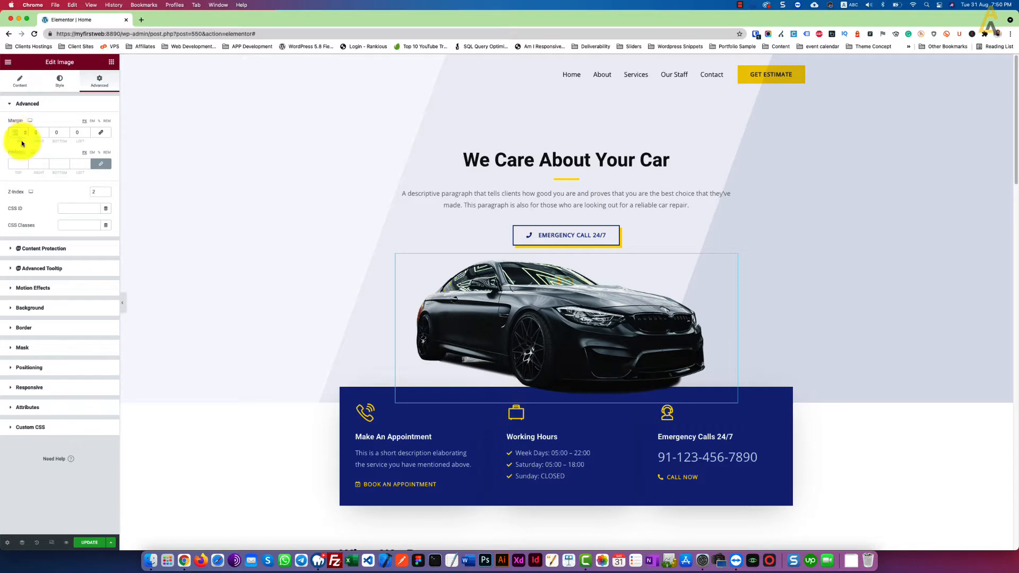
text(1)
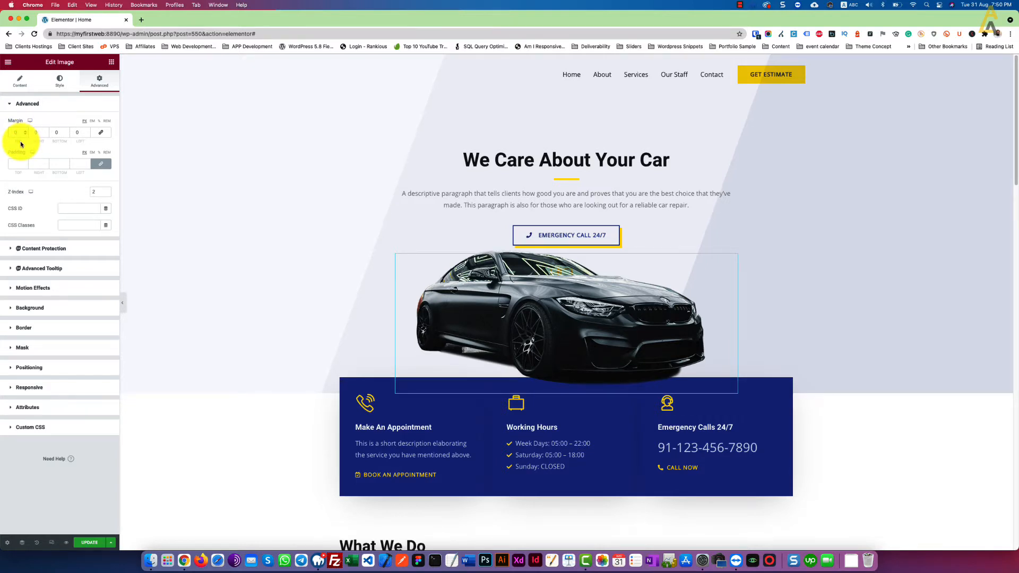
scroll(244, 212, down, 5)
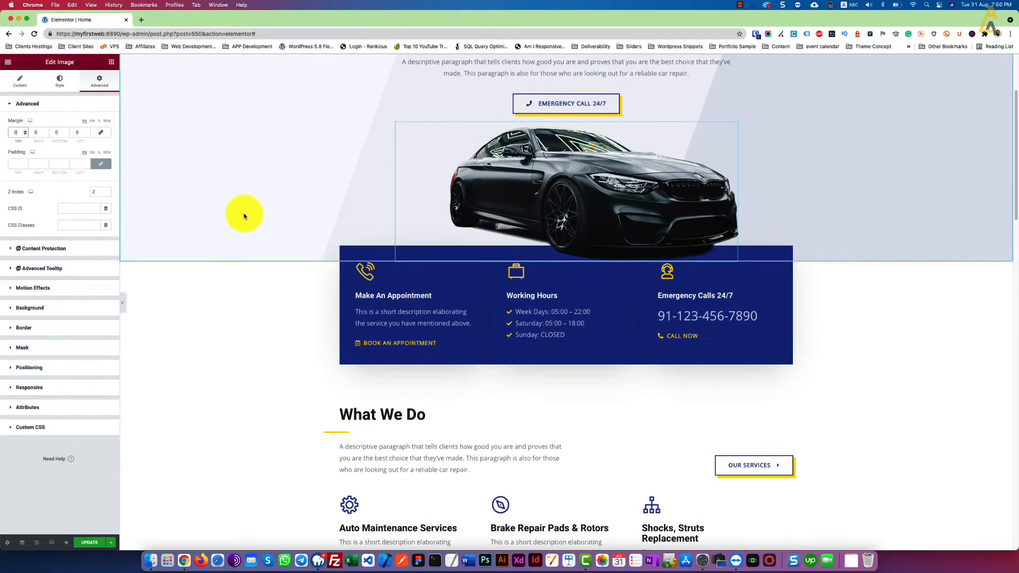
scroll(244, 215, up, 5)
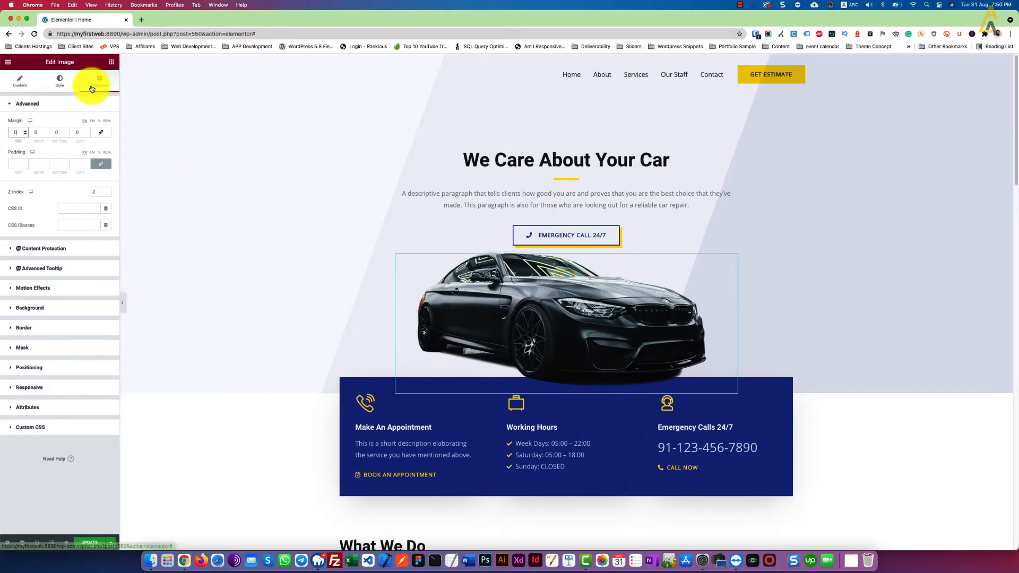
- Set the car image's top margin to -20 px and its left margin to -50 px
click(26, 134)
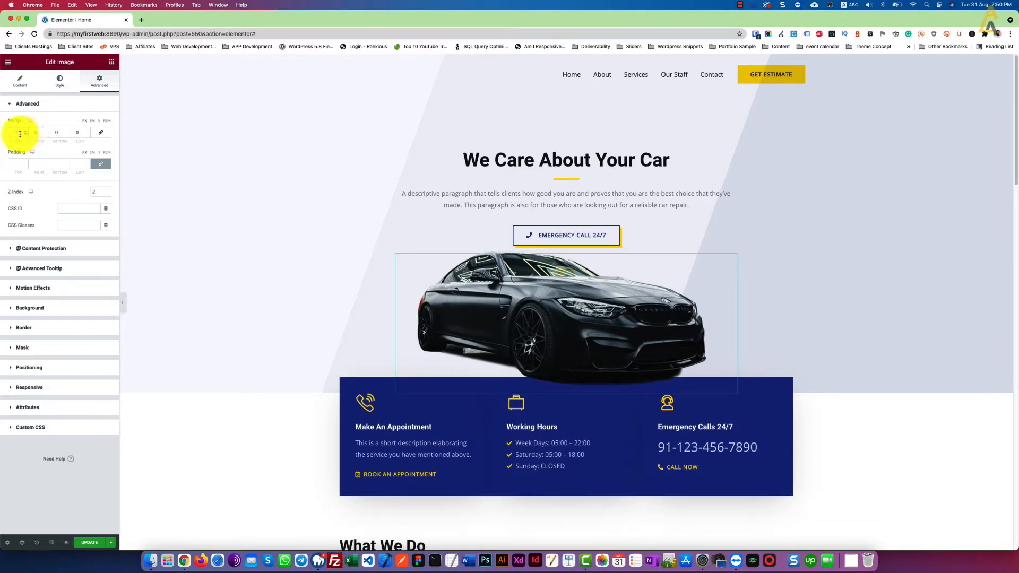
click(26, 134)
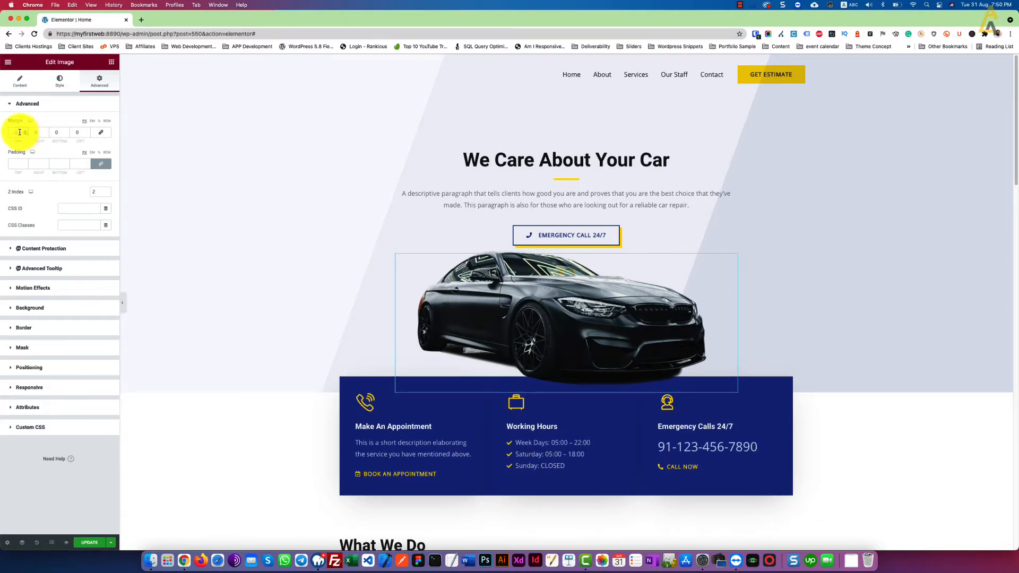
click(20, 132)
text(0)
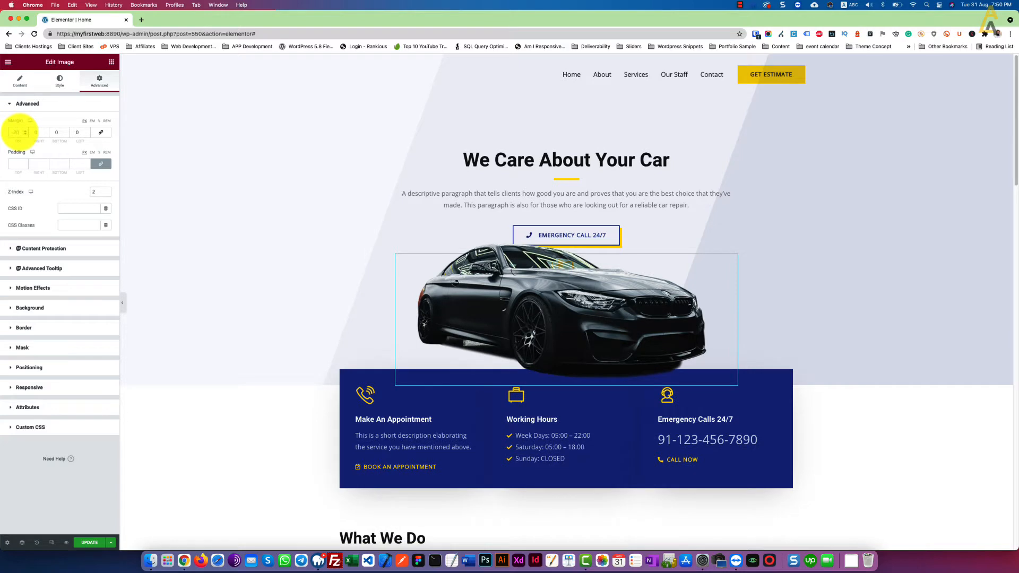
click(87, 134)
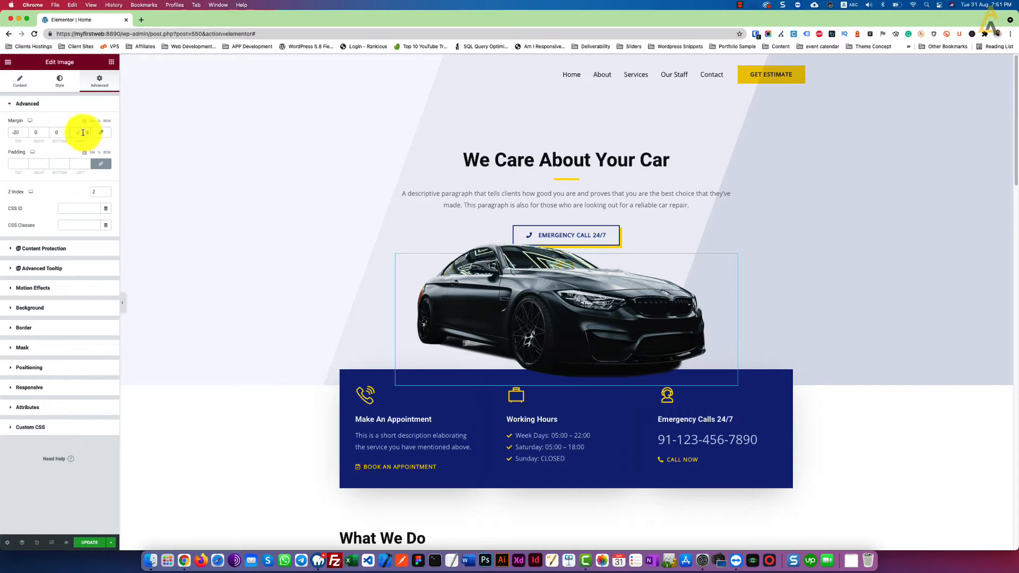
text(0)
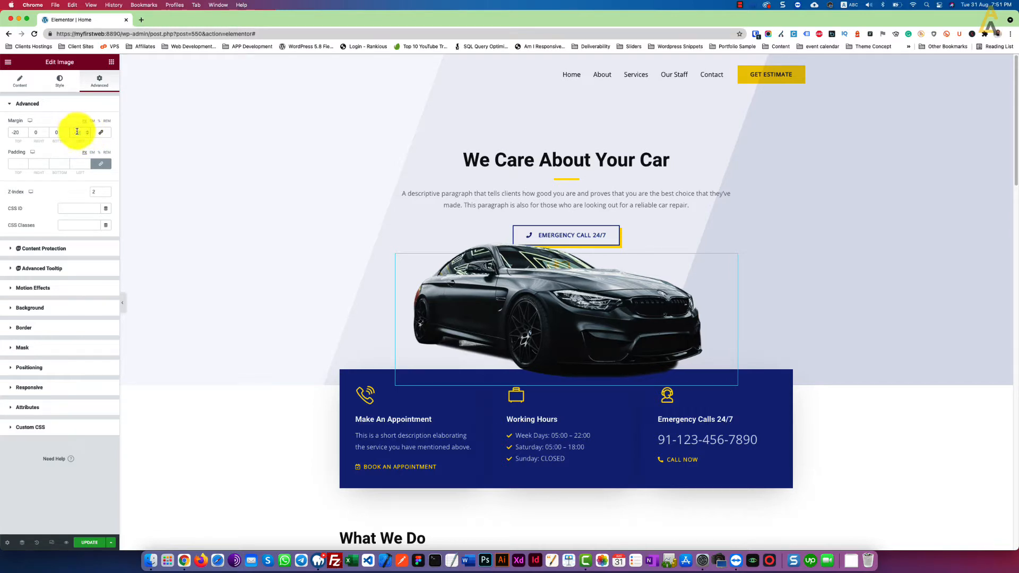
double_click(77, 132)
text(50)
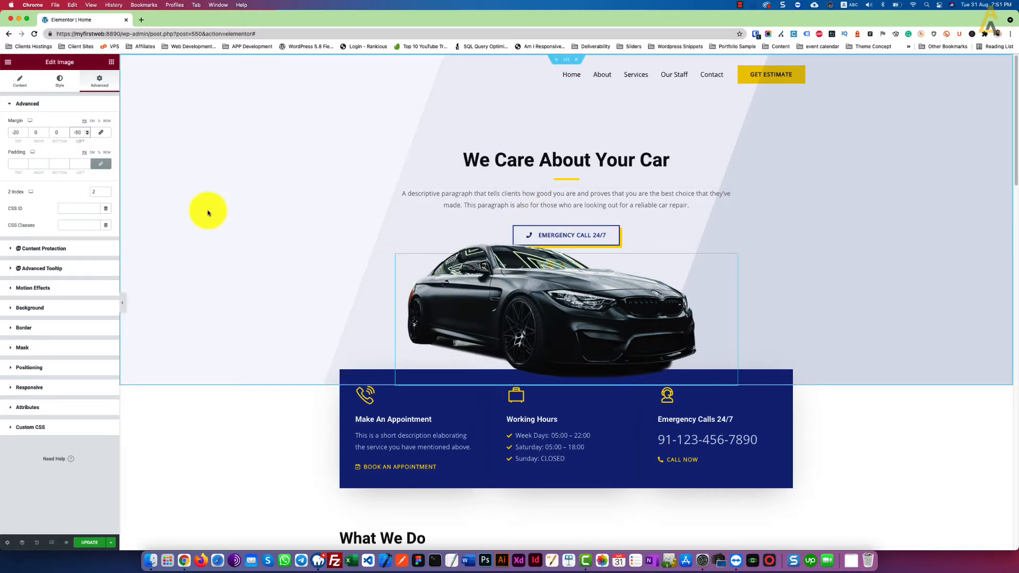
- Unlink the car image's padding sides, set the top padding to 50 px, and change the top margin to -30 px
click(107, 166)
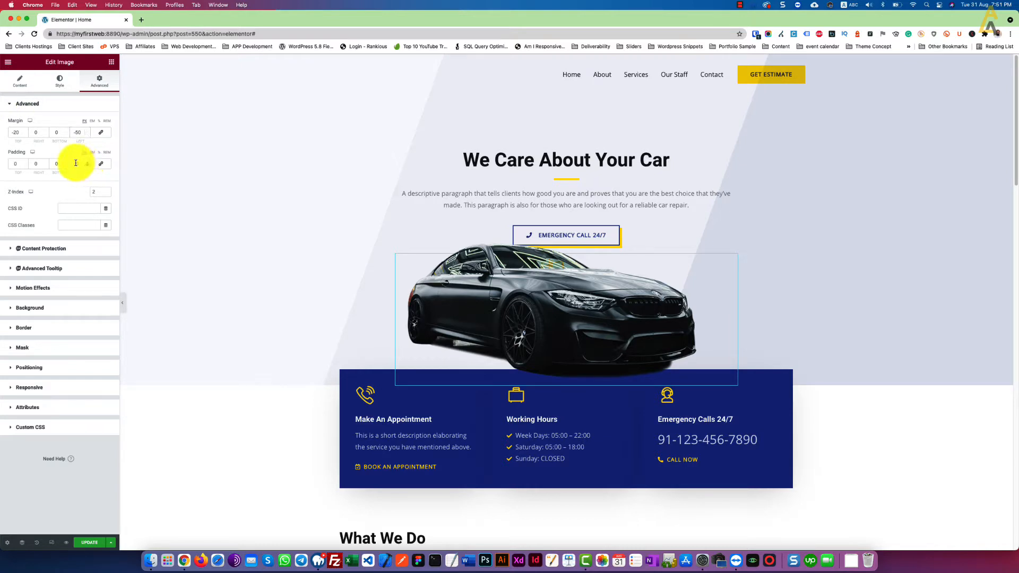
click(15, 164)
text(15)
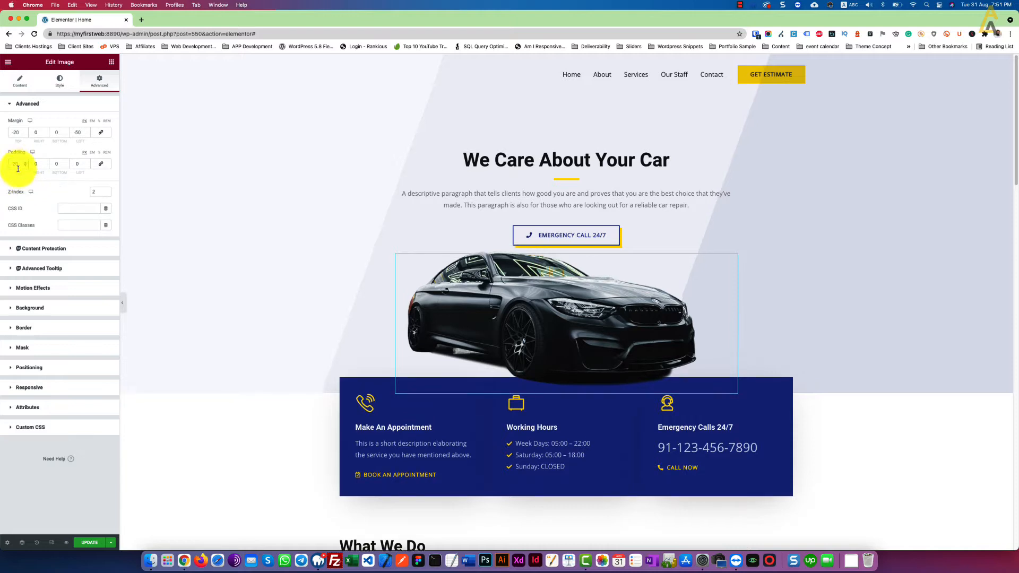
text(5)
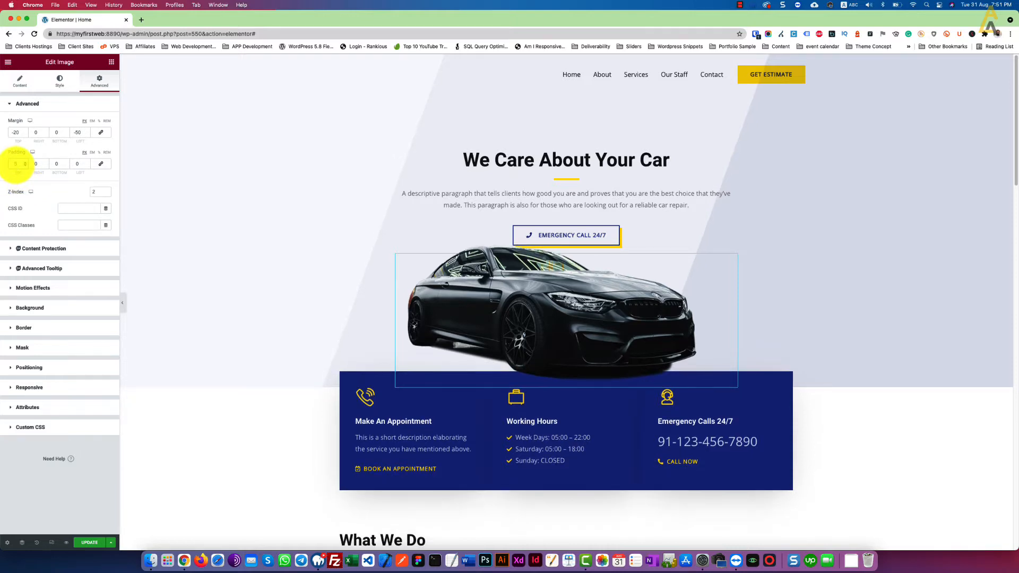
text(0)
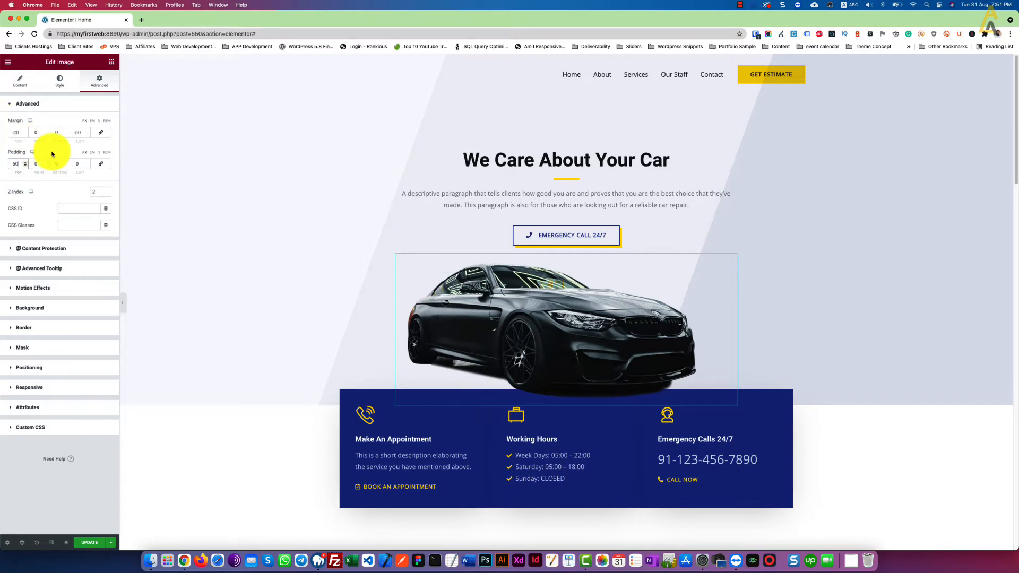
scroll(321, 243, down, 5)
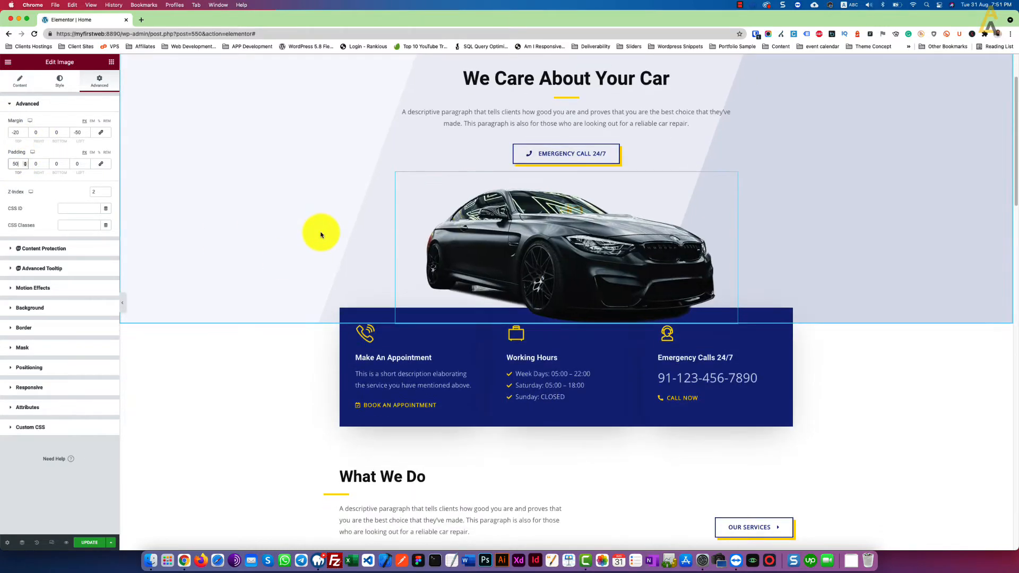
scroll(320, 235, down, 6)
scroll(321, 235, up, 10)
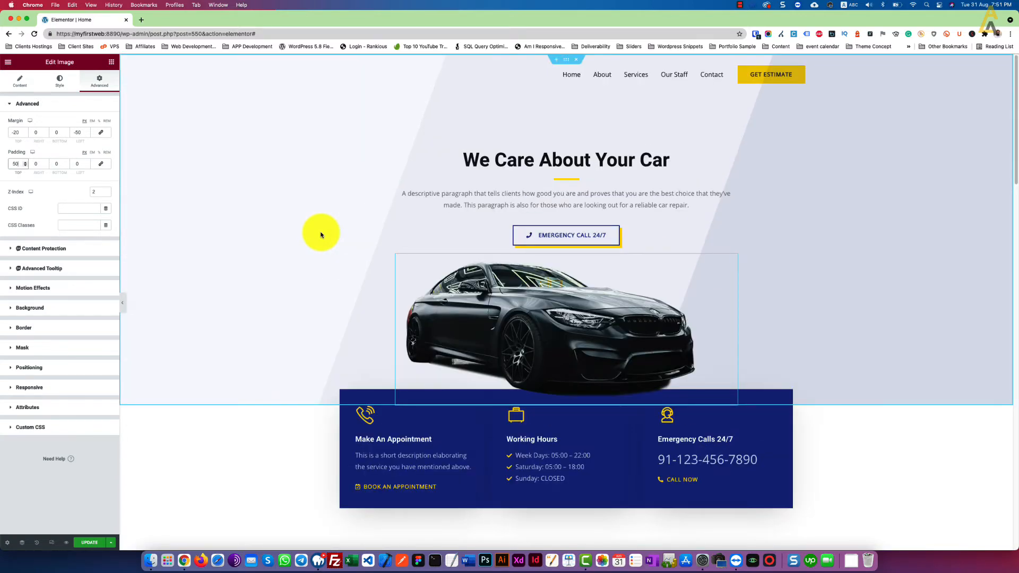
click(18, 133)
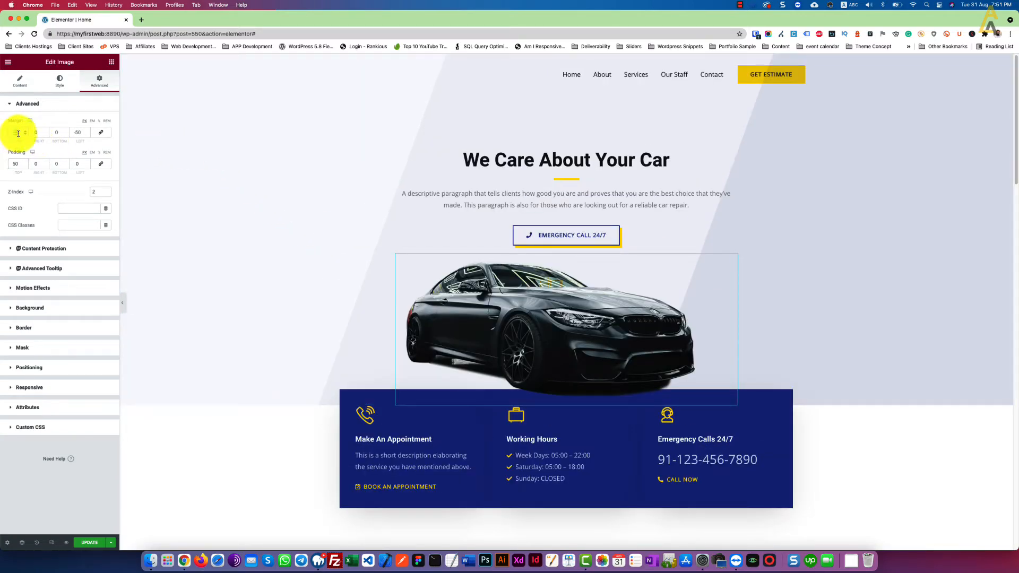
text(30)
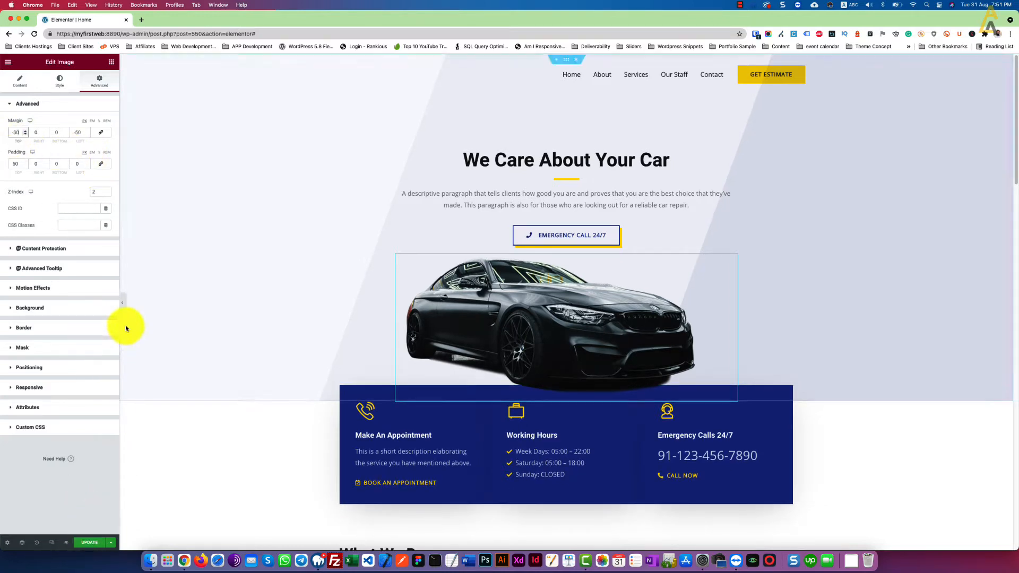
- Preview the repositioned car's scrolling motion on the full-width page with the editing panel hidden, and restore the panel
click(124, 303)
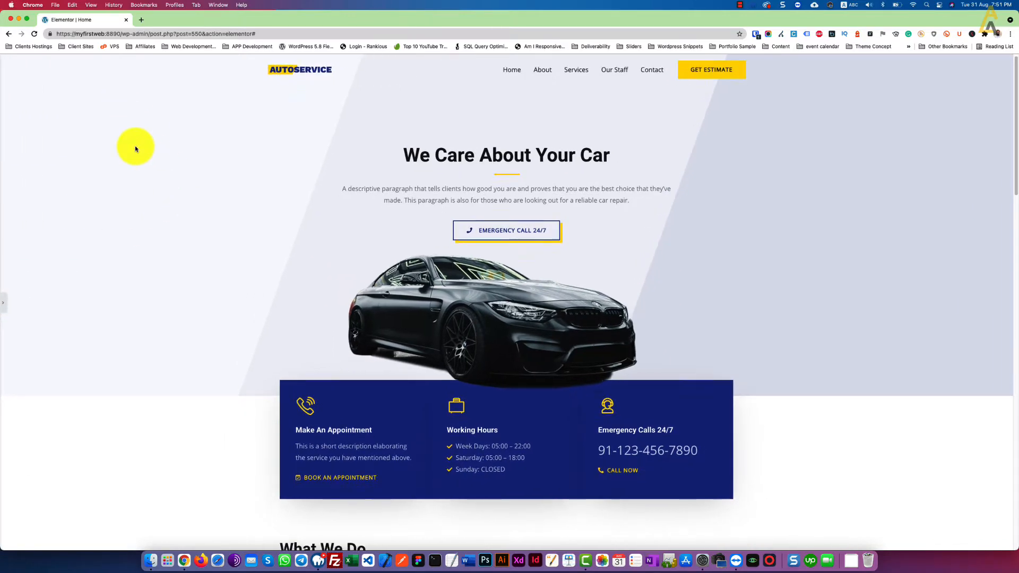
scroll(135, 145, down, 2)
scroll(135, 149, down, 6)
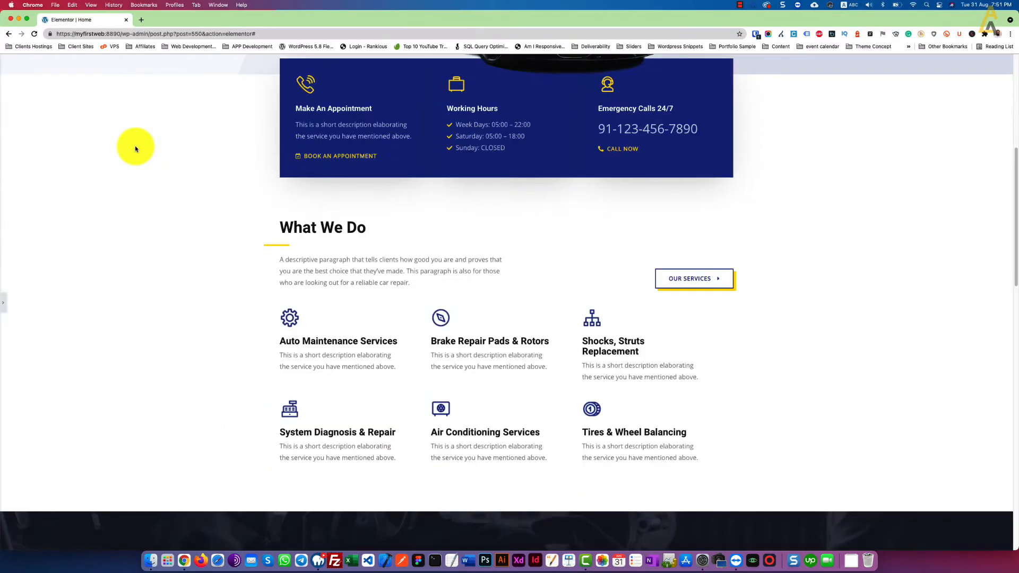
scroll(135, 148, up, 7)
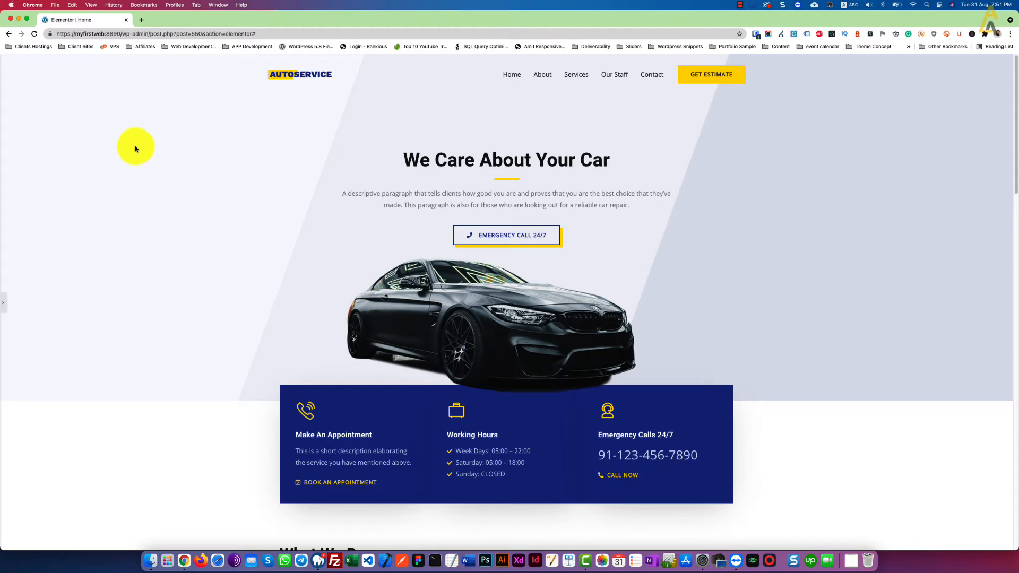
scroll(296, 150, down, 3)
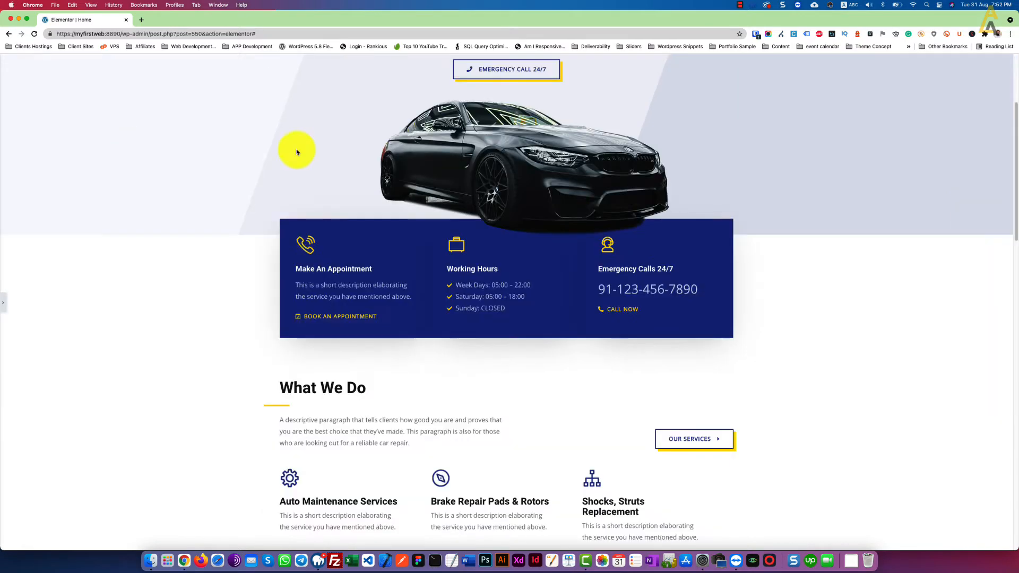
scroll(296, 151, down, 4)
scroll(296, 152, up, 3)
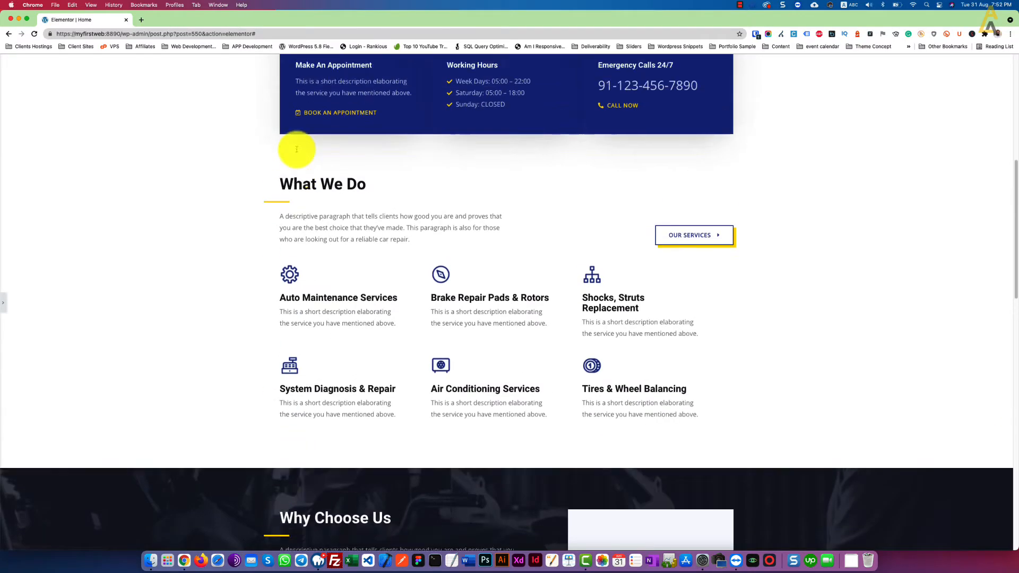
scroll(296, 152, down, 4)
key(super+p)
- Turn on Scrolling Effects for the "Why Choose Us" heading and enable Horizontal Scroll with direction To Left and speed 4
scroll(422, 334, down, 3)
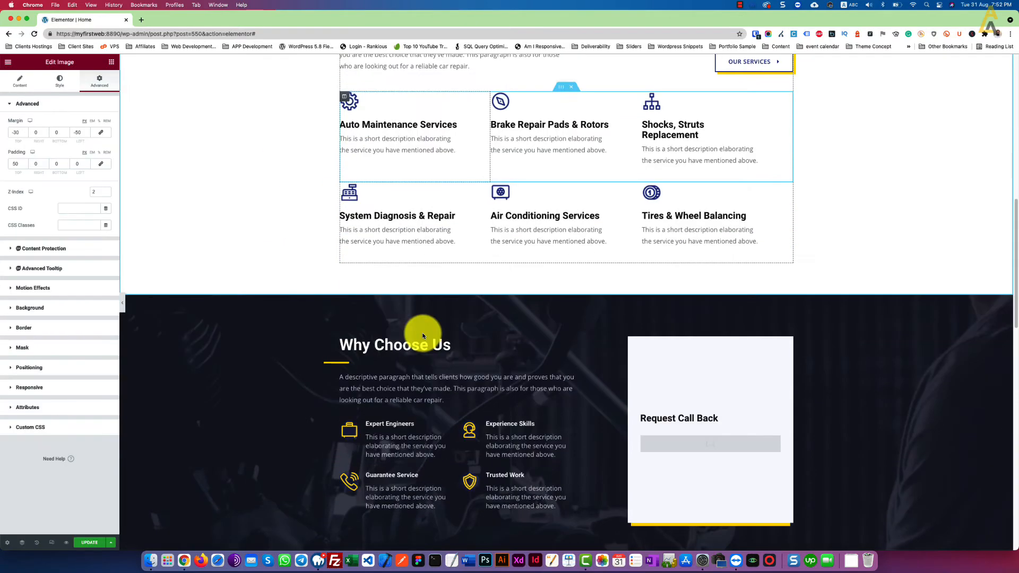
click(372, 196)
scroll(330, 288, down, 1)
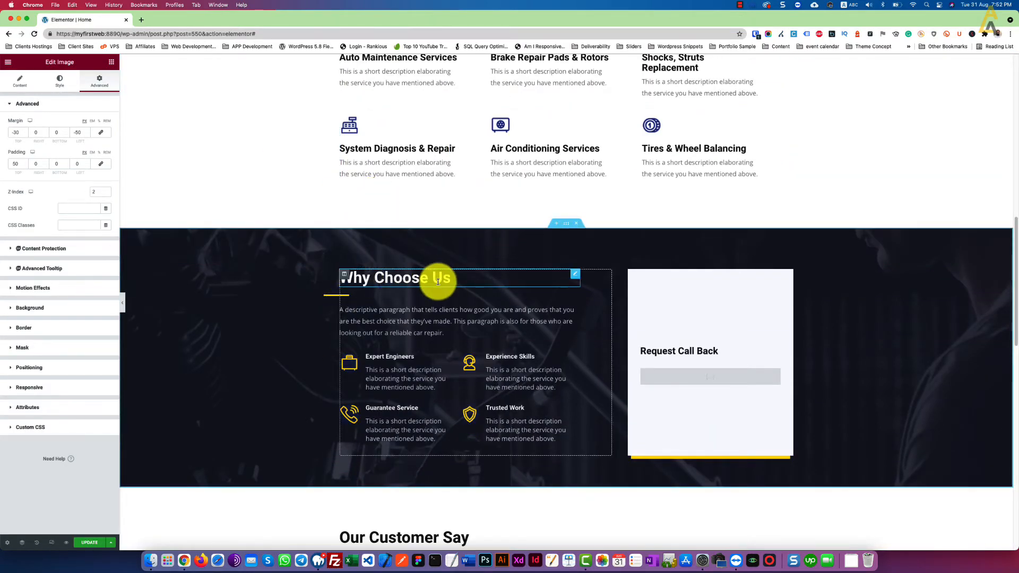
click(575, 275)
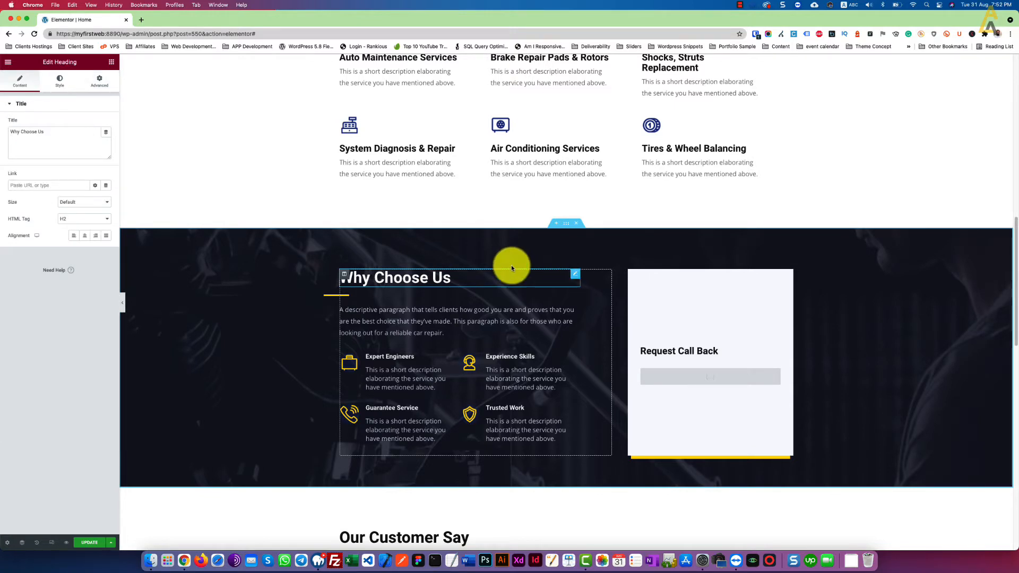
click(94, 83)
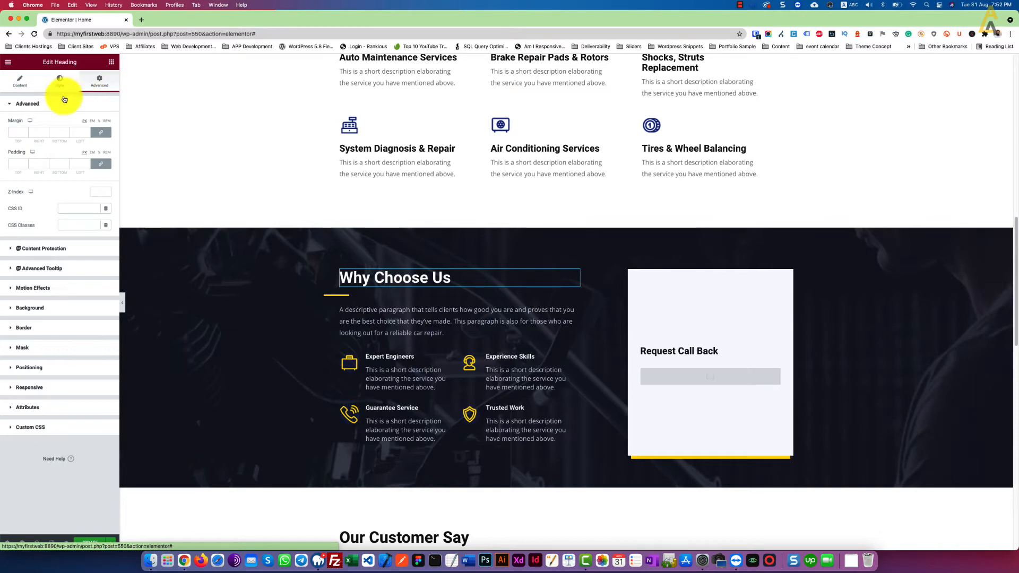
click(29, 288)
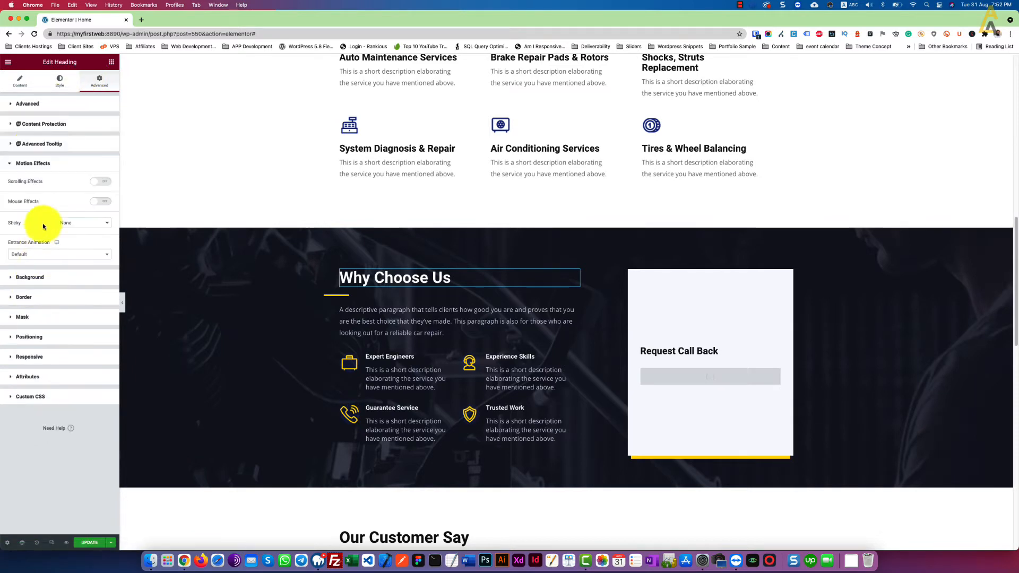
click(105, 182)
click(106, 213)
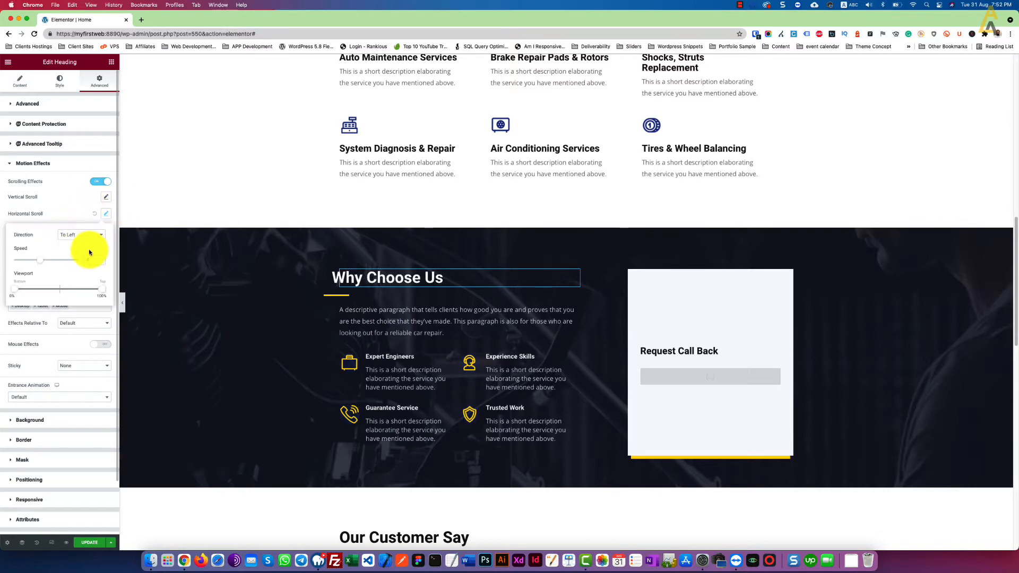
- Examine how the "Why Choose Us" heading moves horizontally as its section scrolls through the page
scroll(262, 249, down, 1)
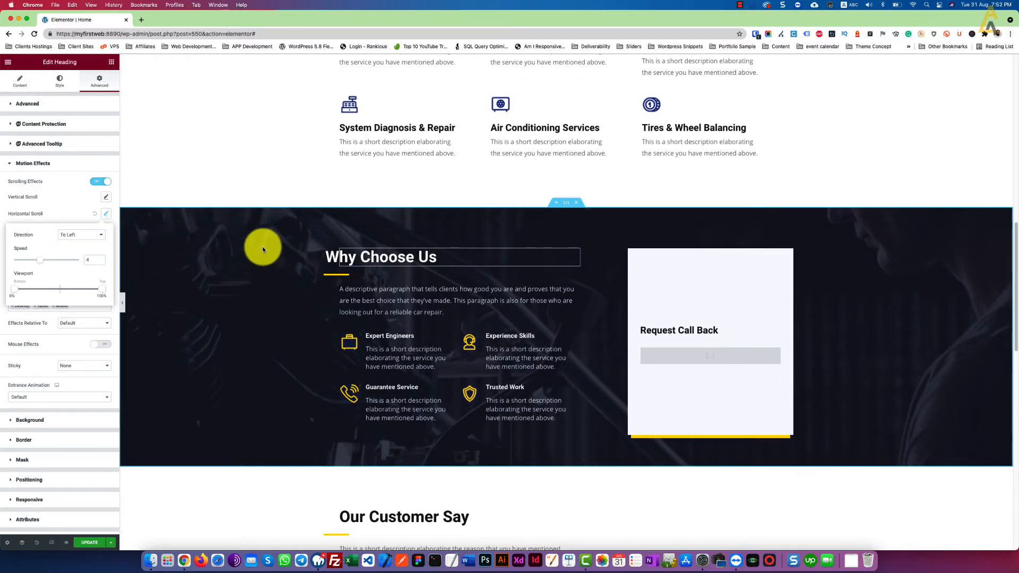
scroll(262, 250, up, 4)
scroll(262, 250, down, 2)
scroll(262, 250, down, 4)
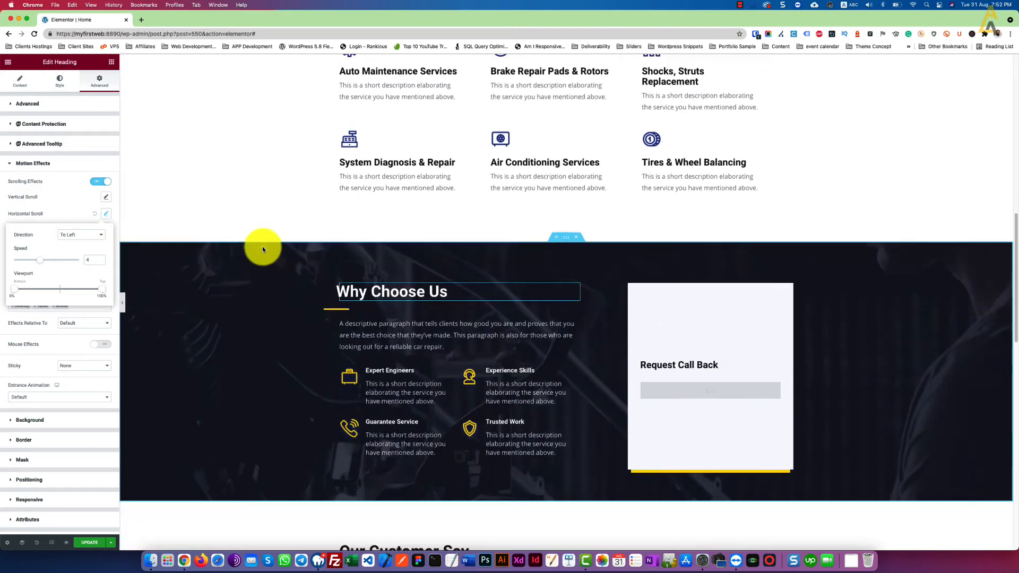
scroll(262, 248, down, 2)
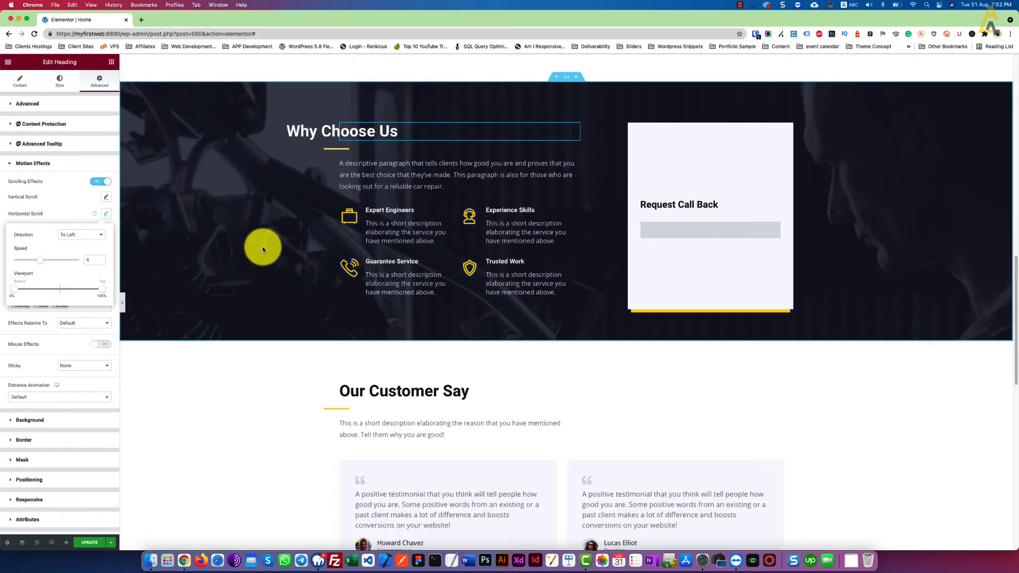
scroll(262, 248, down, 1)
scroll(262, 248, down, 1)
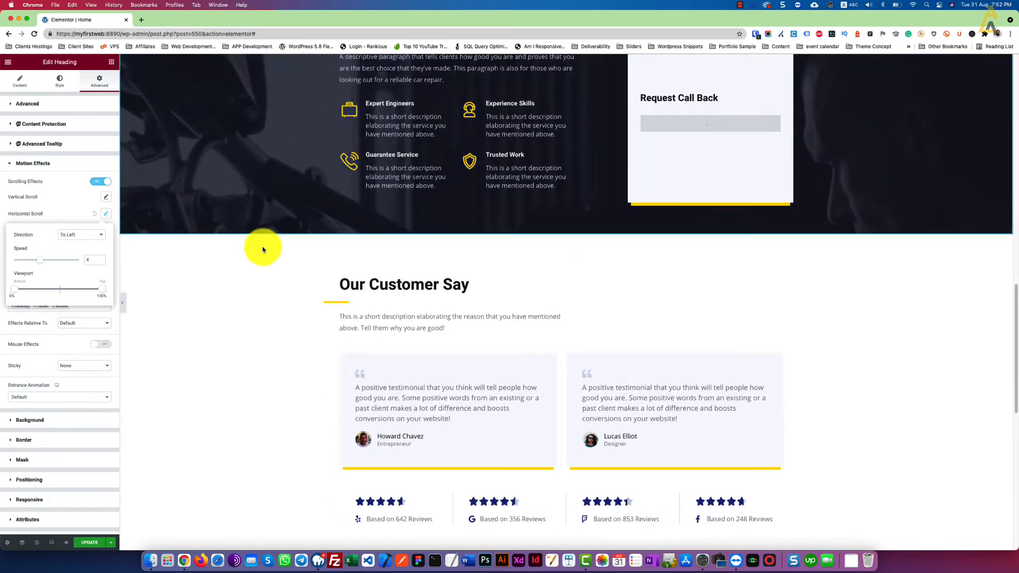
scroll(262, 248, up, 3)
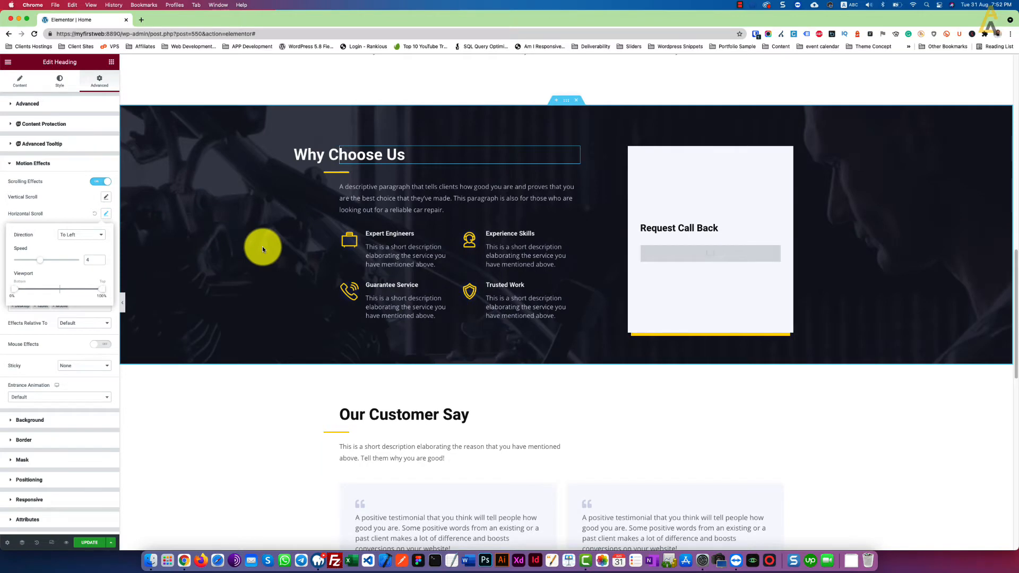
scroll(262, 248, down, 1)
scroll(262, 249, down, 1)
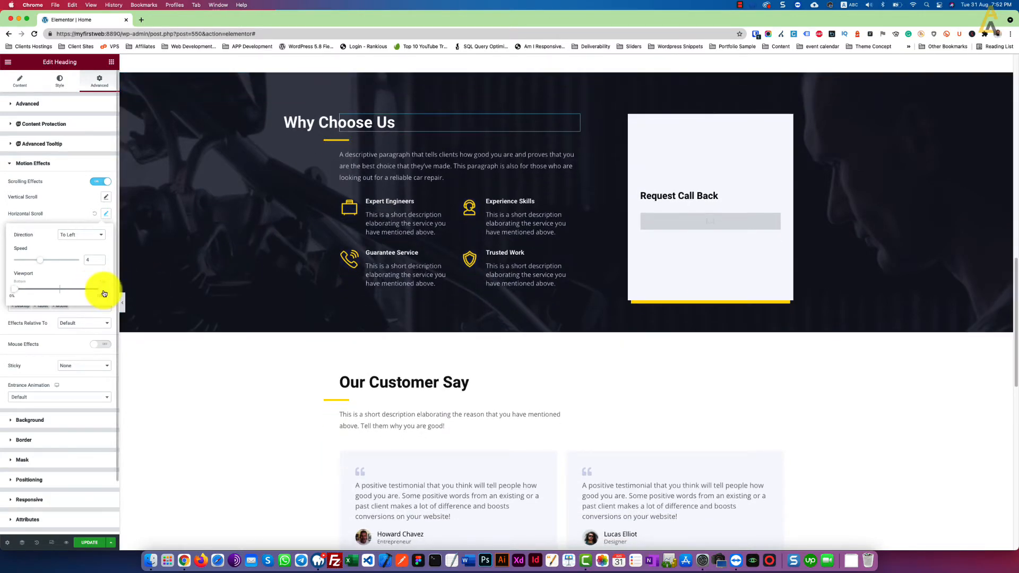
- Reduce the top end of the "Why Choose Us" heading's Horizontal Scroll viewport range to about 50% and check its movement
drag(101, 294, 57, 291)
scroll(343, 270, up, 10)
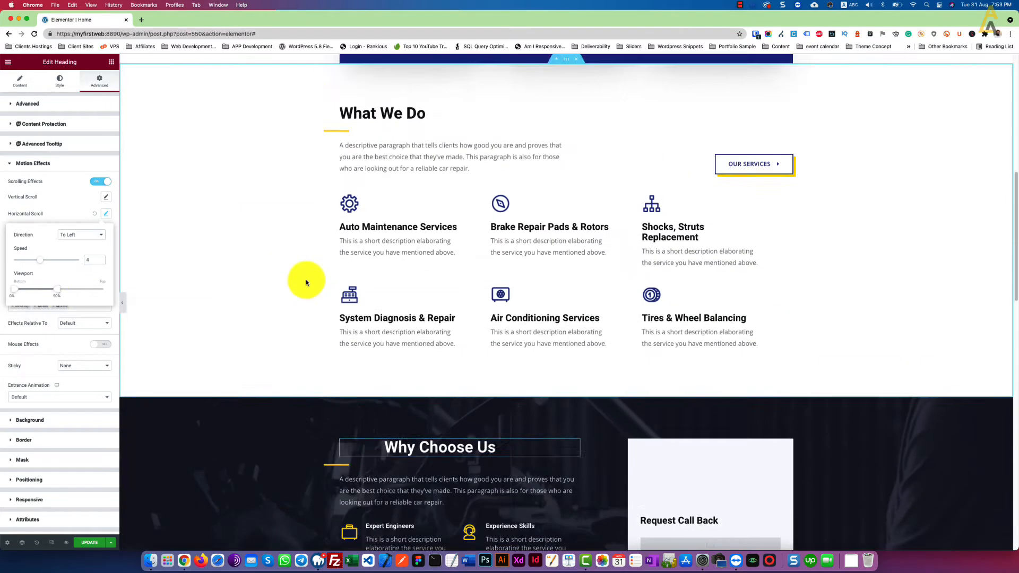
scroll(305, 284, down, 5)
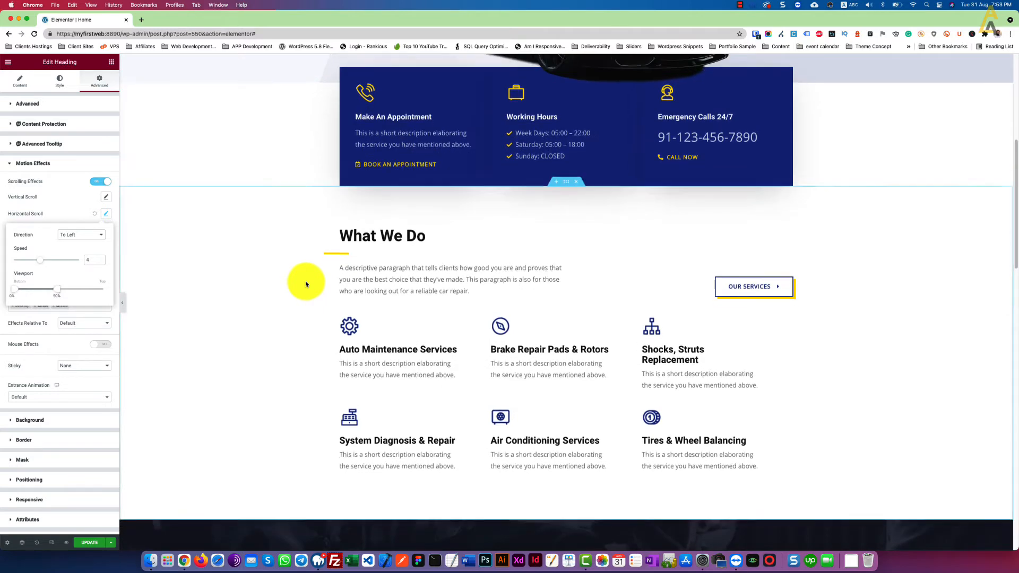
scroll(305, 284, down, 3)
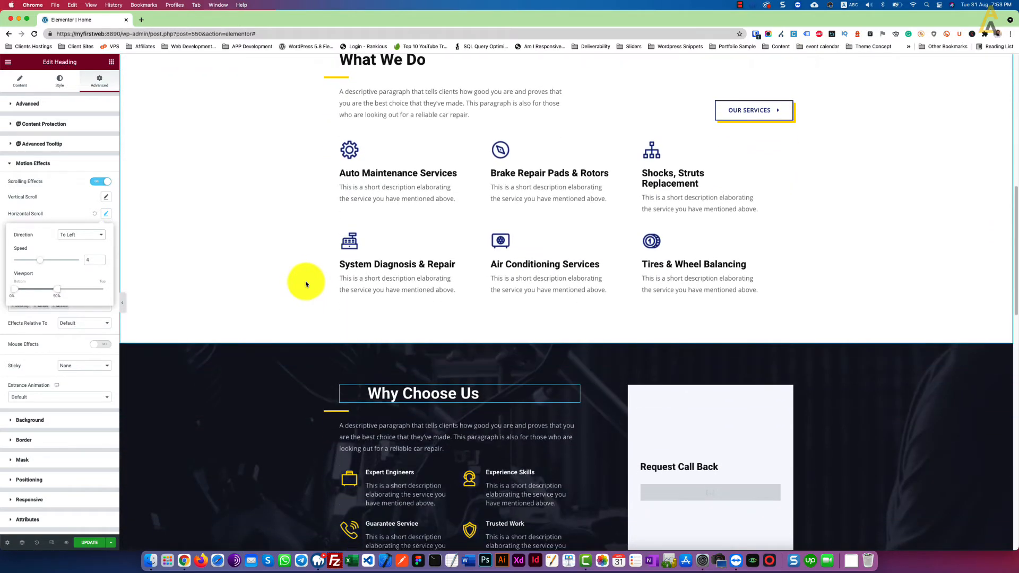
scroll(305, 284, down, 3)
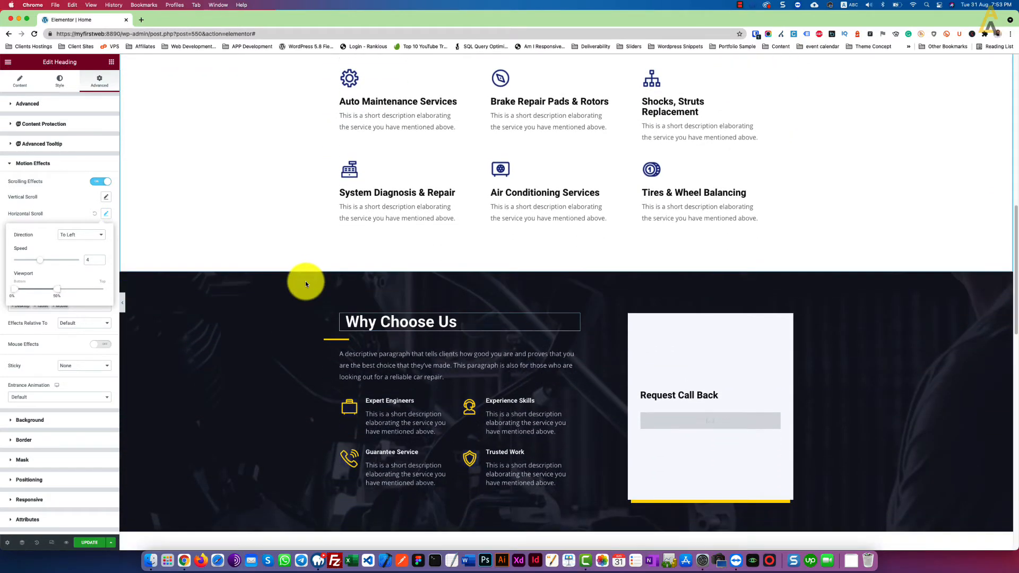
- Recheck the "Why Choose Us" heading's horizontal movement with its shortened viewport range while its section passes through the page
scroll(305, 284, down, 4)
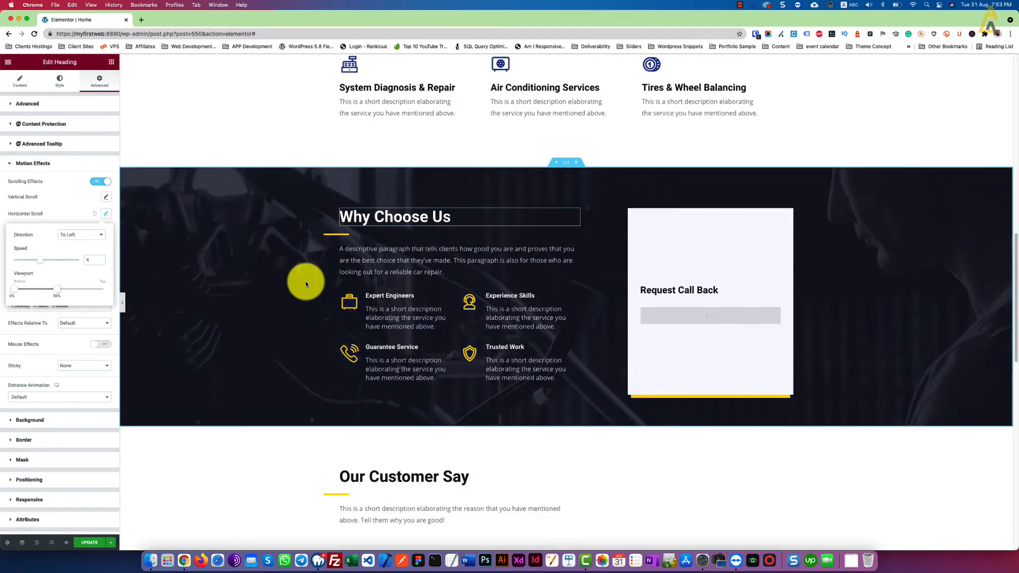
scroll(305, 284, up, 5)
scroll(305, 284, down, 3)
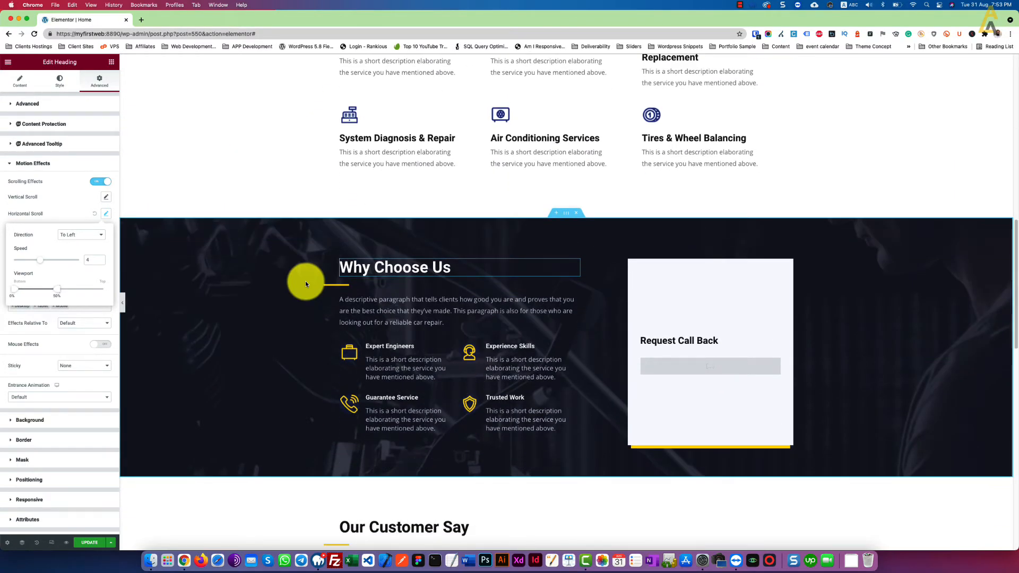
- Turn on Scrolling Effects for the divider under "Why Choose Us" and enable Horizontal Scroll with direction To Right and speed 4
click(333, 286)
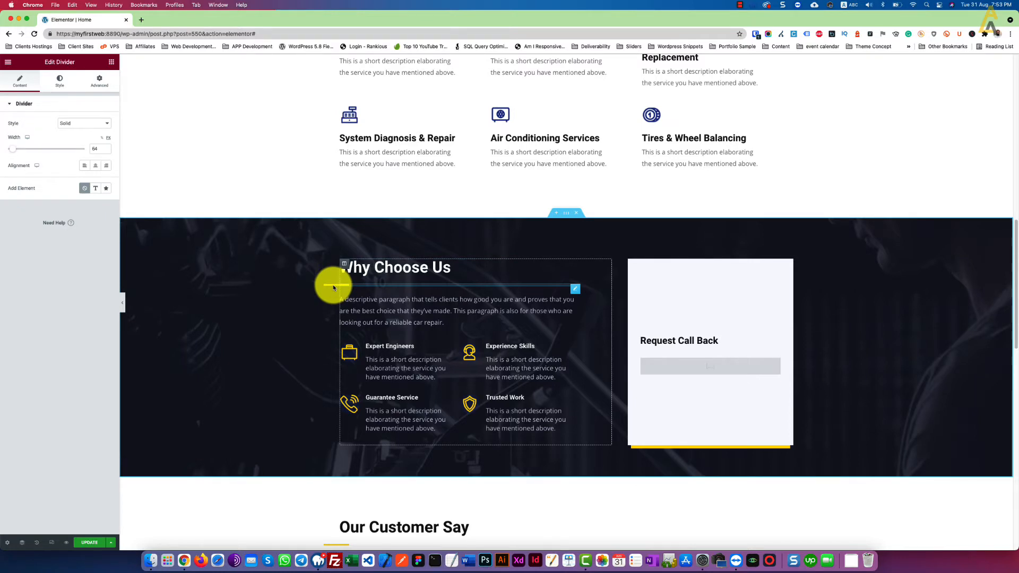
click(99, 80)
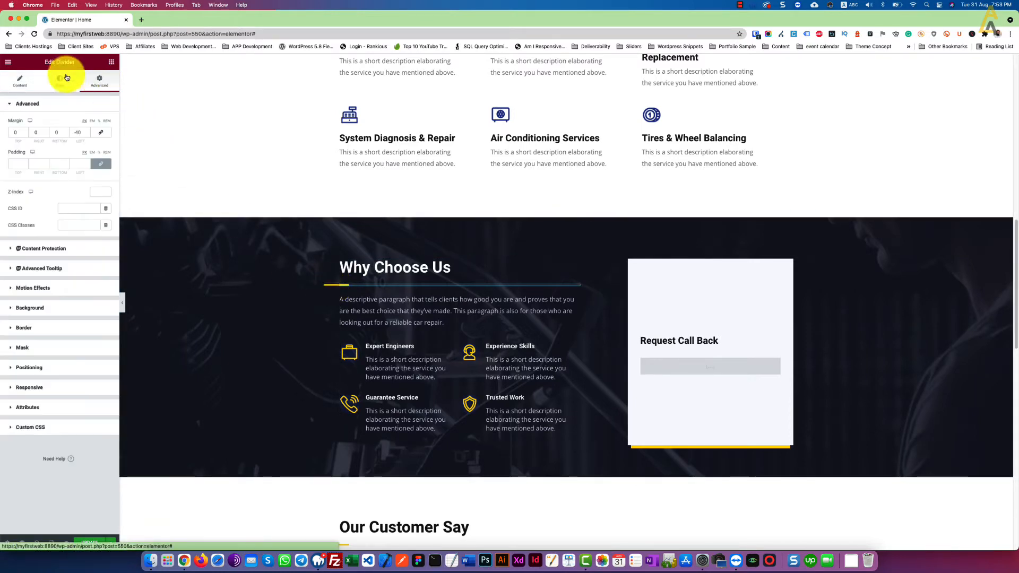
click(34, 289)
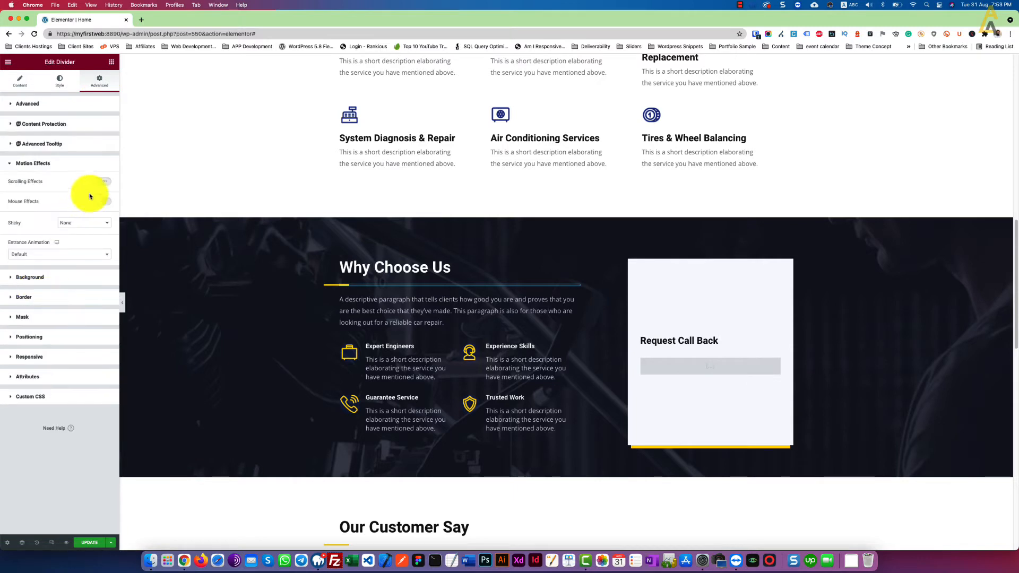
click(108, 181)
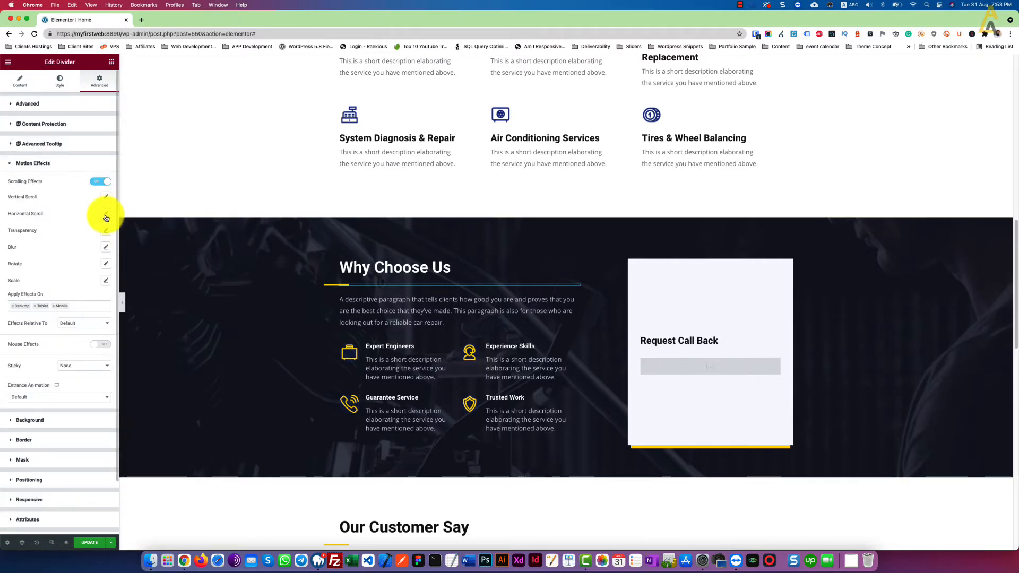
click(106, 215)
click(85, 234)
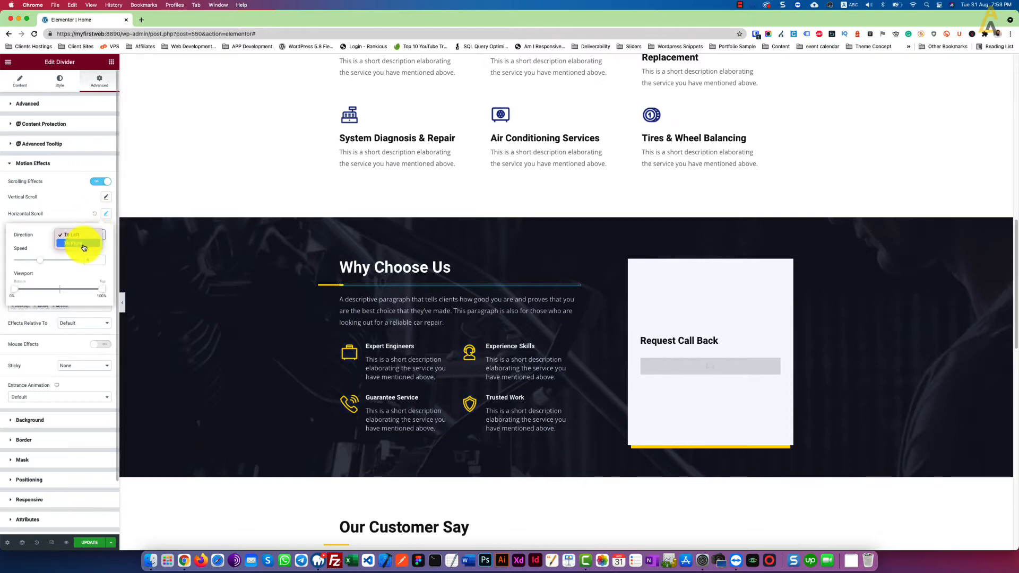
click(84, 244)
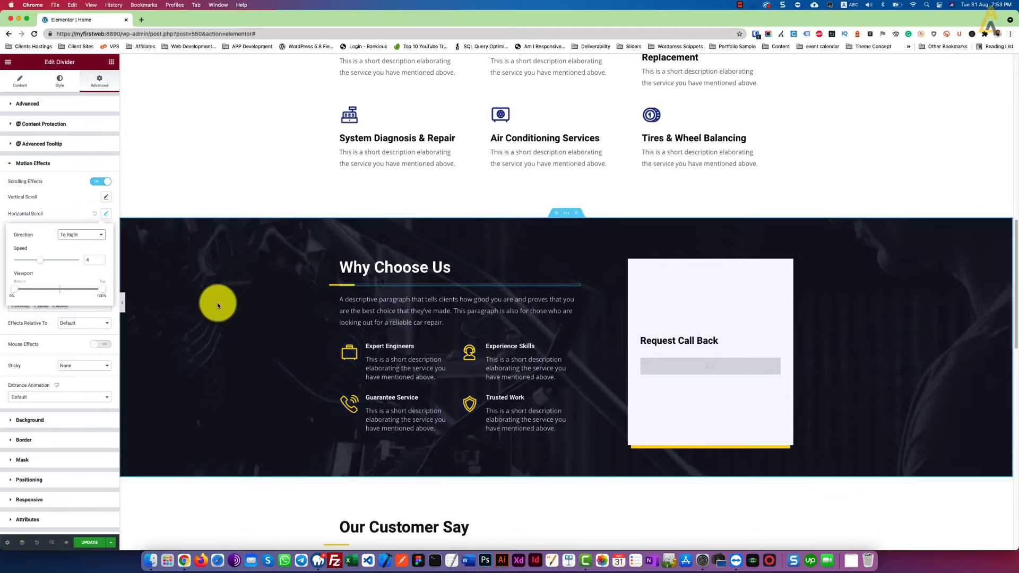
- Examine how the yellow divider under "Why Choose Us" moves horizontally as its section scrolls into and out of view
scroll(220, 301, up, 3)
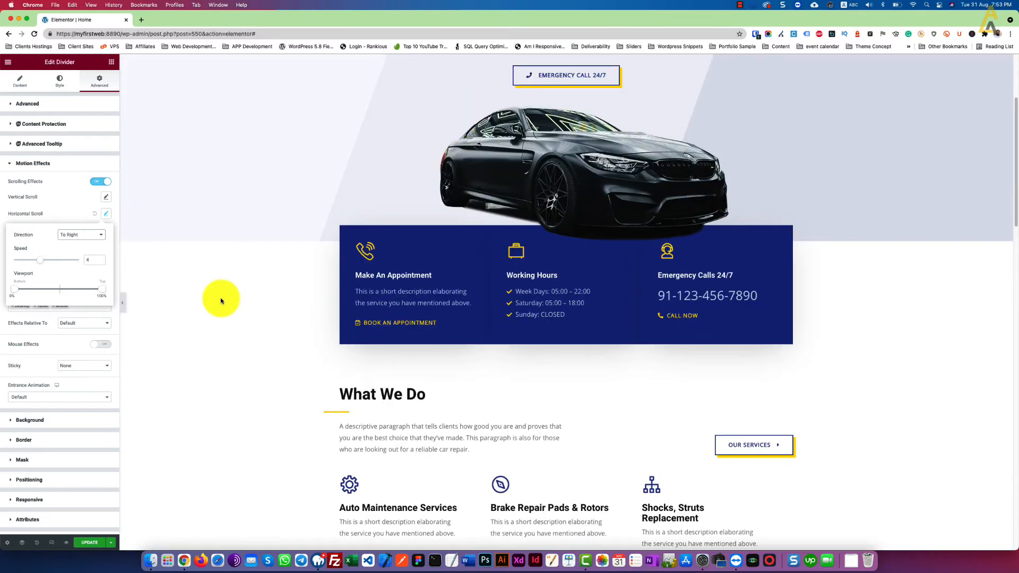
scroll(221, 301, down, 8)
scroll(221, 301, down, 3)
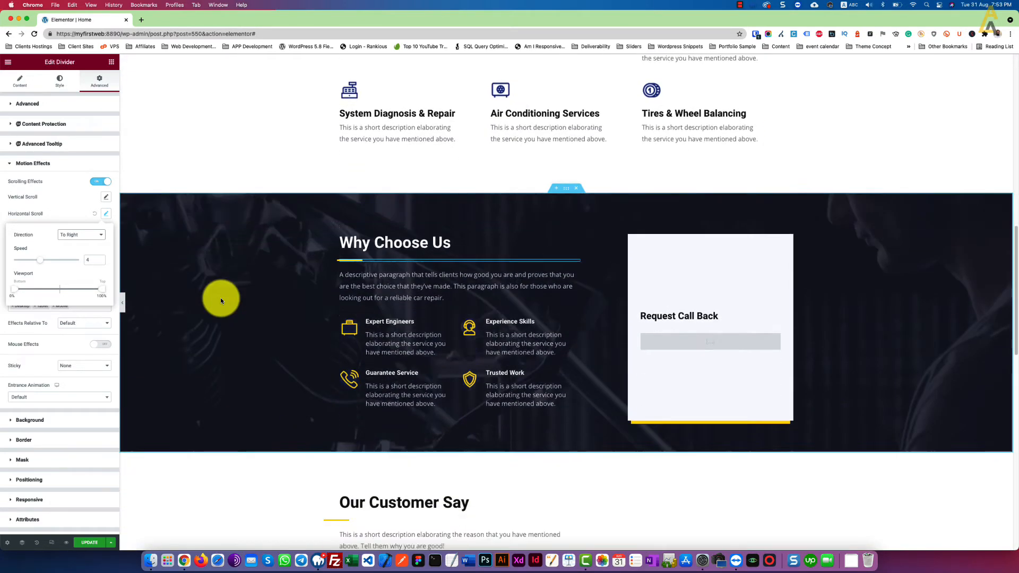
scroll(220, 301, up, 2)
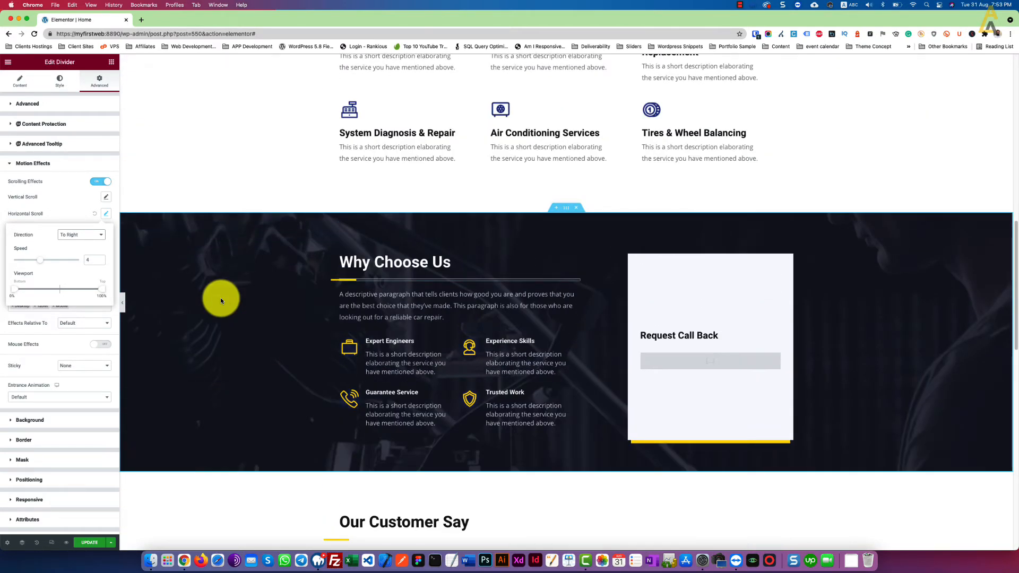
scroll(221, 301, up, 1)
scroll(221, 301, down, 1)
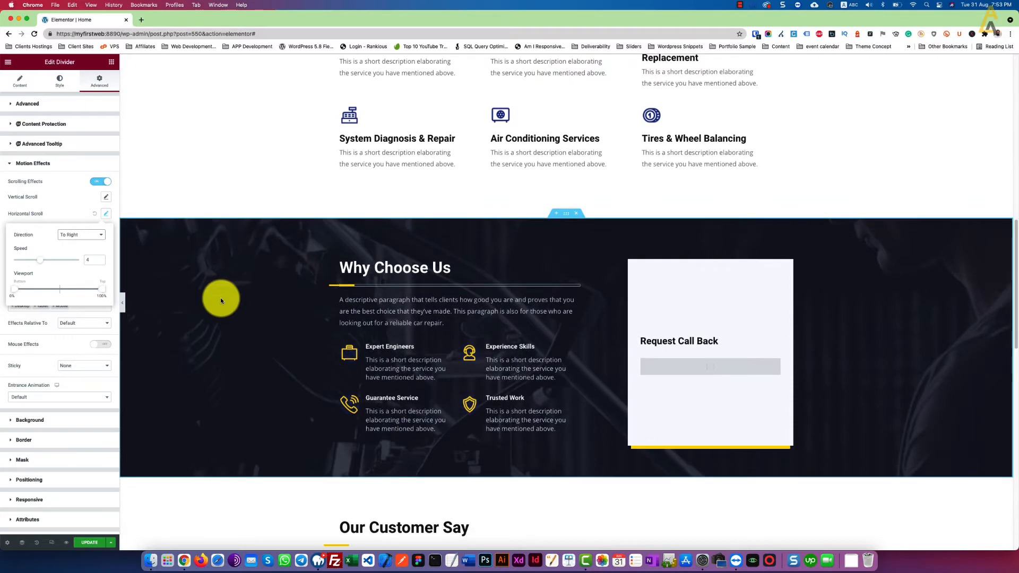
- Reduce the top end of the divider's Horizontal Scroll viewport range to about 50% and check its movement
scroll(221, 301, down, 3)
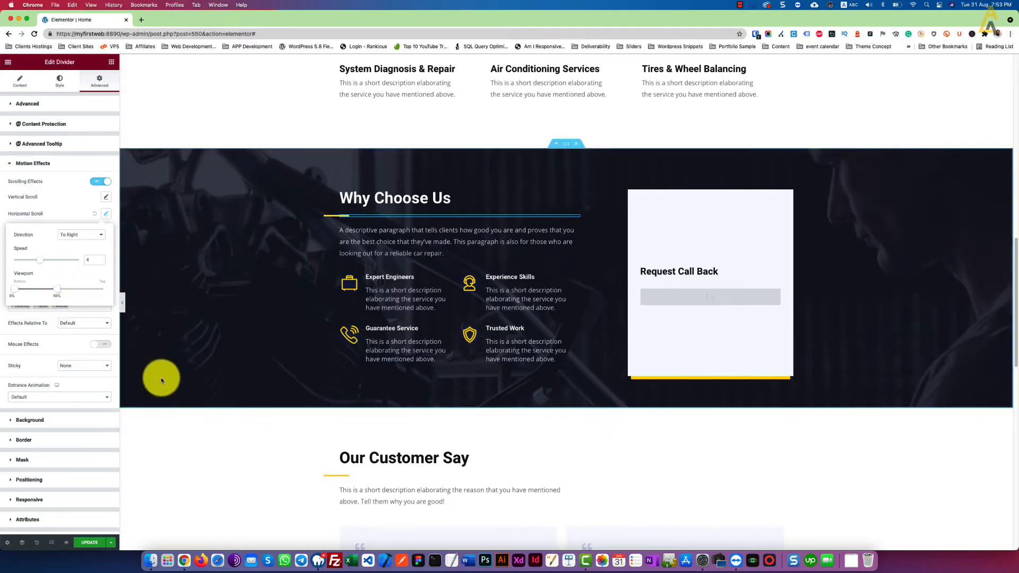
scroll(161, 377, up, 10)
scroll(162, 381, down, 5)
scroll(162, 381, down, 6)
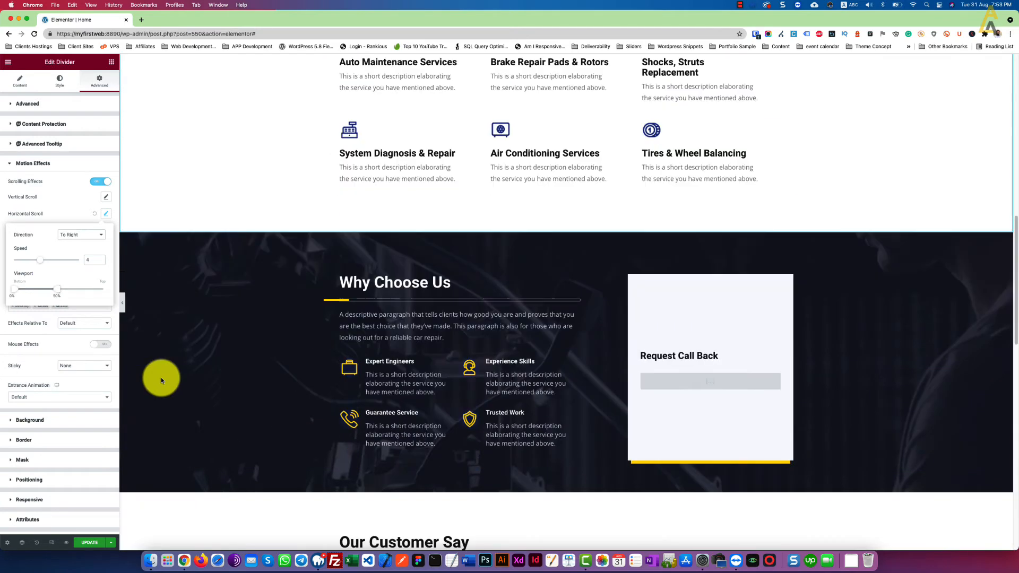
scroll(161, 380, down, 2)
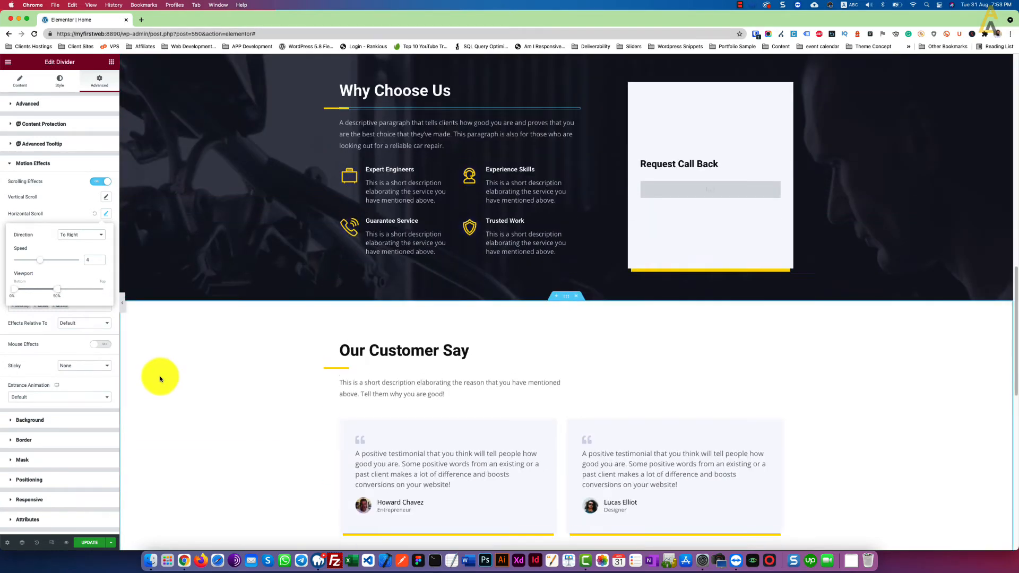
scroll(163, 376, up, 1)
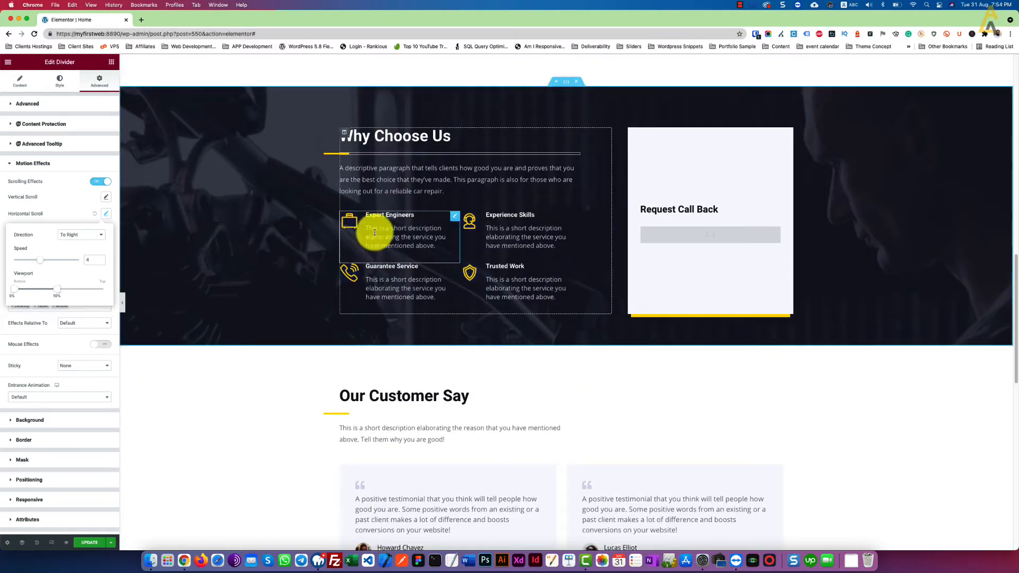
- Enable Horizontal Scroll for the "Expert Engineers" icon box with direction To Left, speed 4 and the viewport's top end at about 50%
click(455, 217)
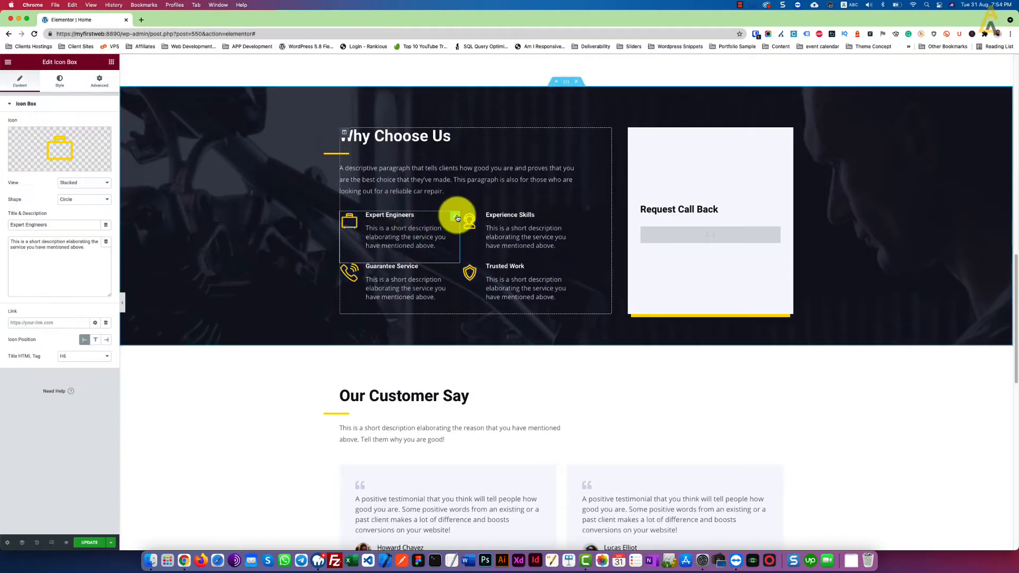
click(104, 83)
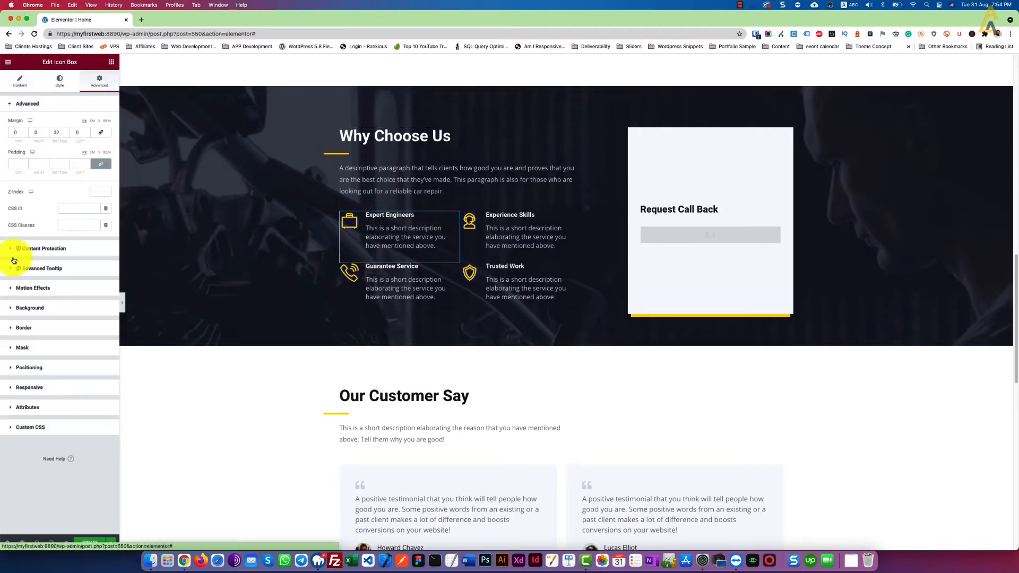
click(33, 288)
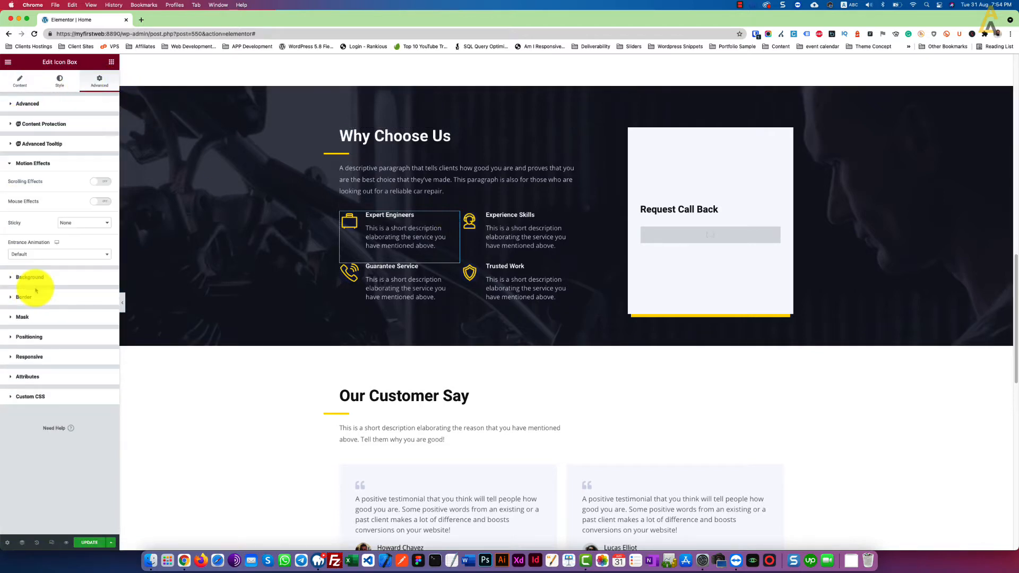
click(106, 181)
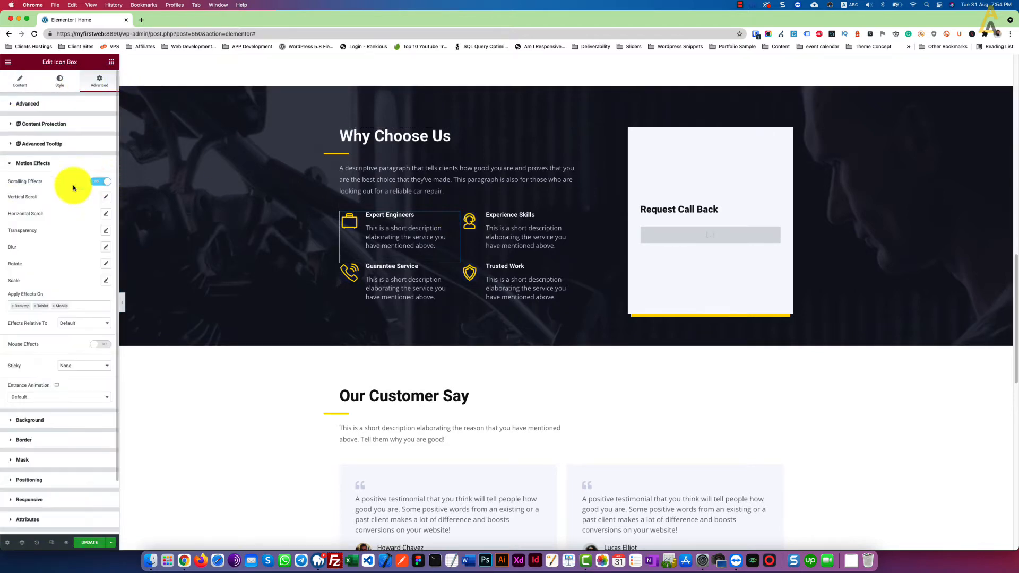
click(108, 214)
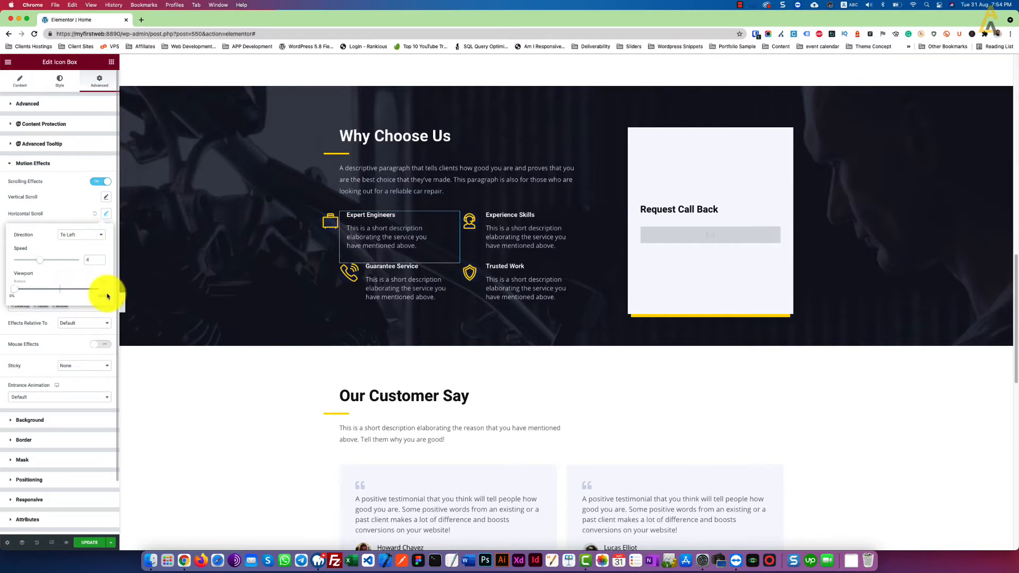
drag(104, 293, 60, 292)
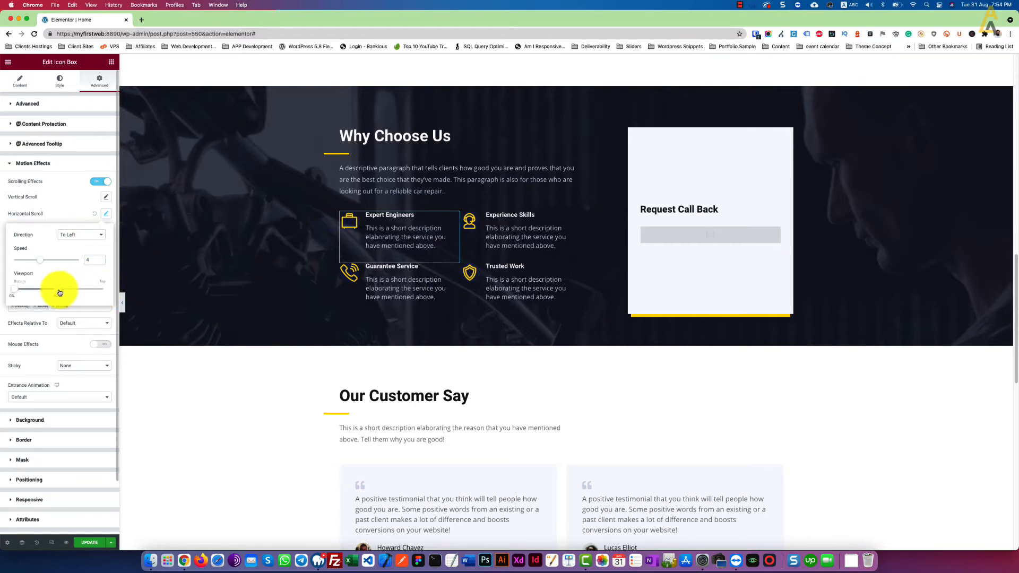
- Check how the "Expert Engineers" icon box moves horizontally as the section scrolls through the page
scroll(197, 313, up, 10)
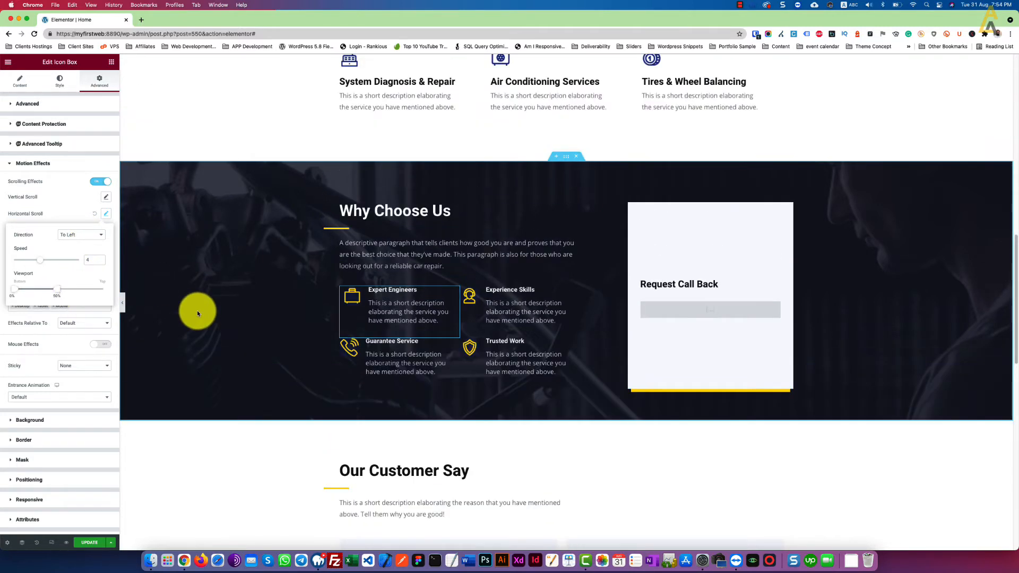
scroll(197, 315, up, 5)
scroll(197, 315, down, 10)
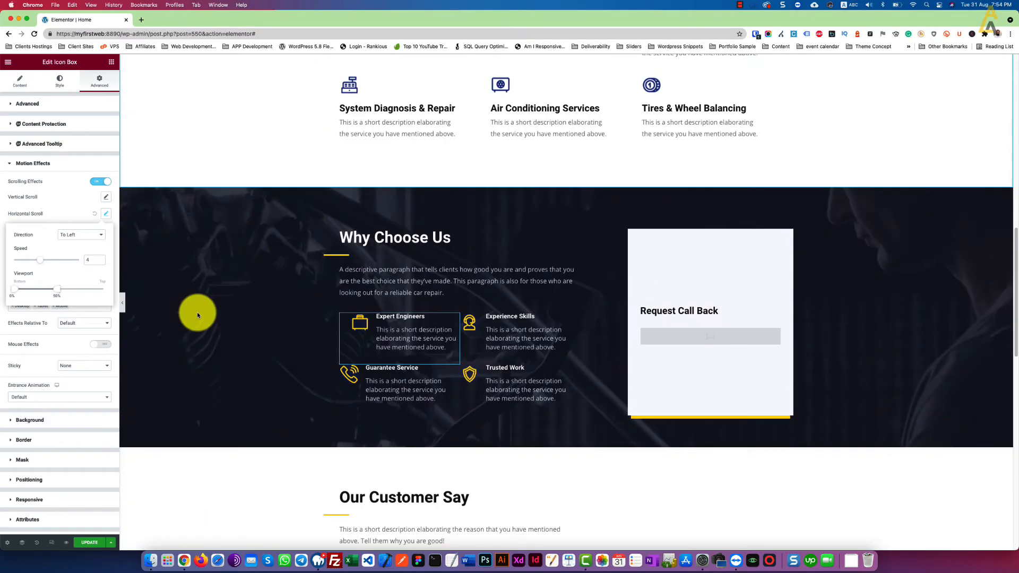
scroll(198, 315, down, 3)
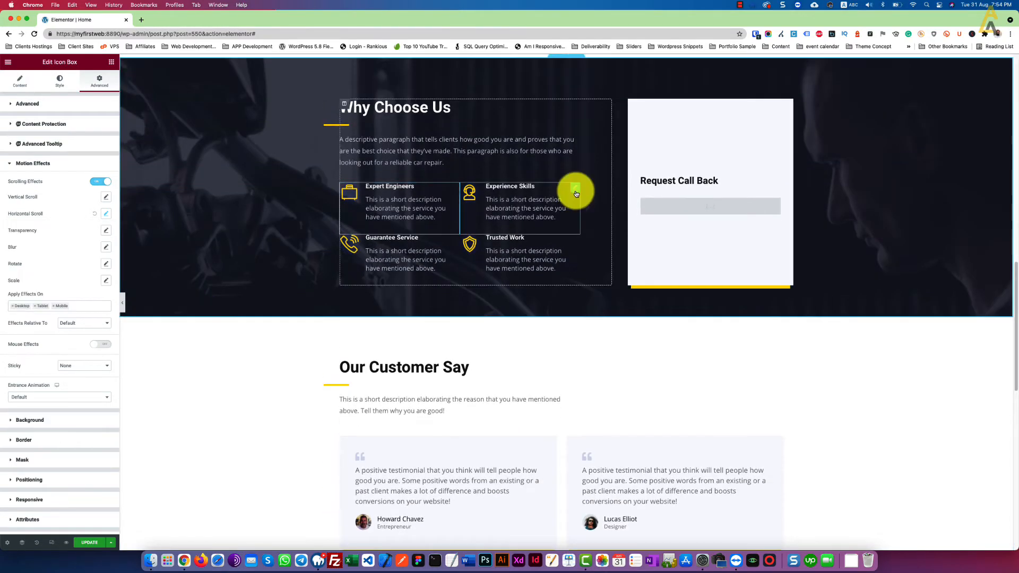
- Open the "Experience Skills" icon box's Horizontal Scroll settings and check whether the box moves as the page scrolls
click(577, 192)
click(102, 81)
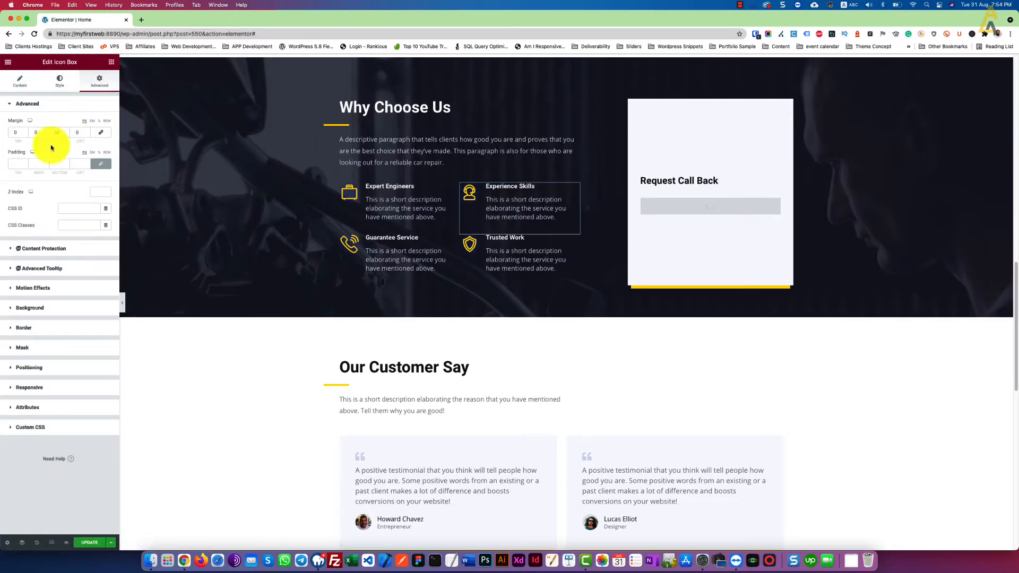
click(45, 287)
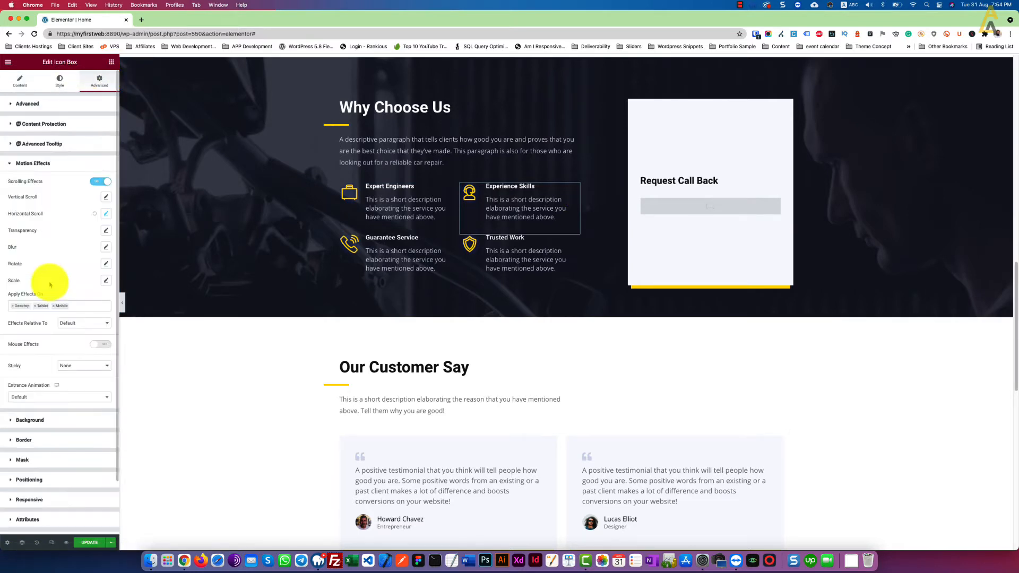
click(105, 214)
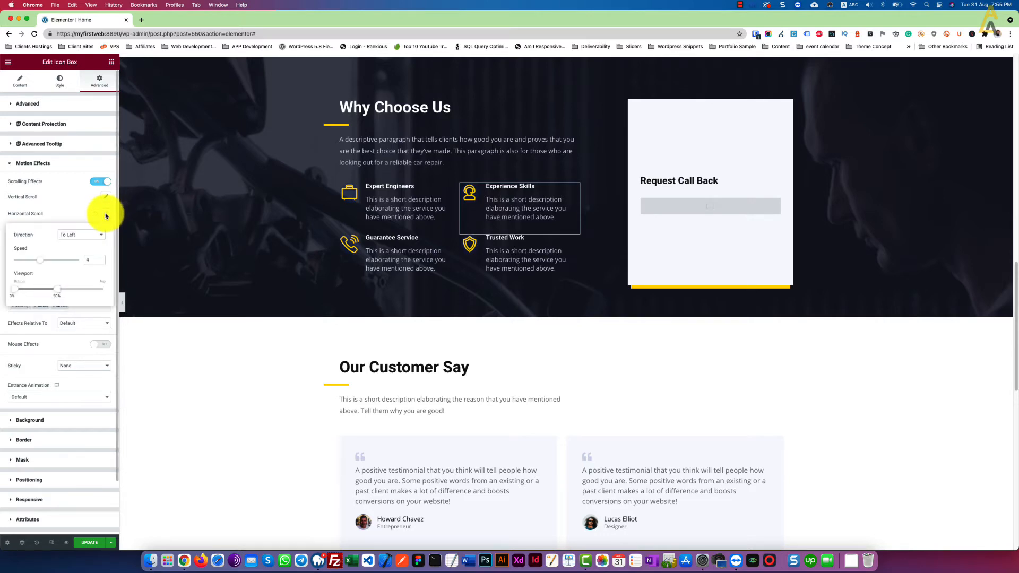
scroll(273, 273, up, 5)
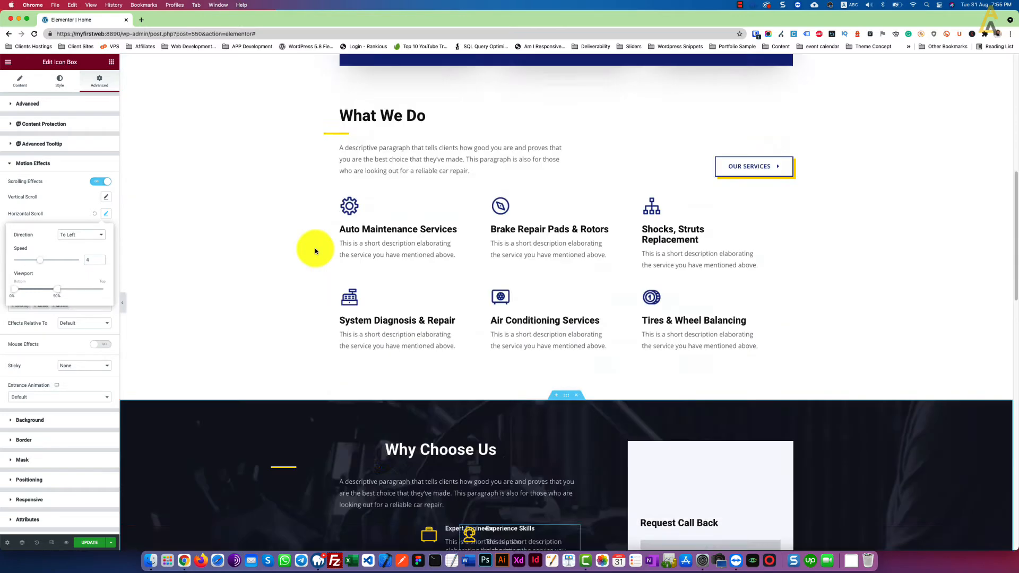
scroll(315, 251, down, 5)
- Turn Scrolling Effects off and back on for the "Experience Skills" icon box and check its horizontal movement
click(574, 224)
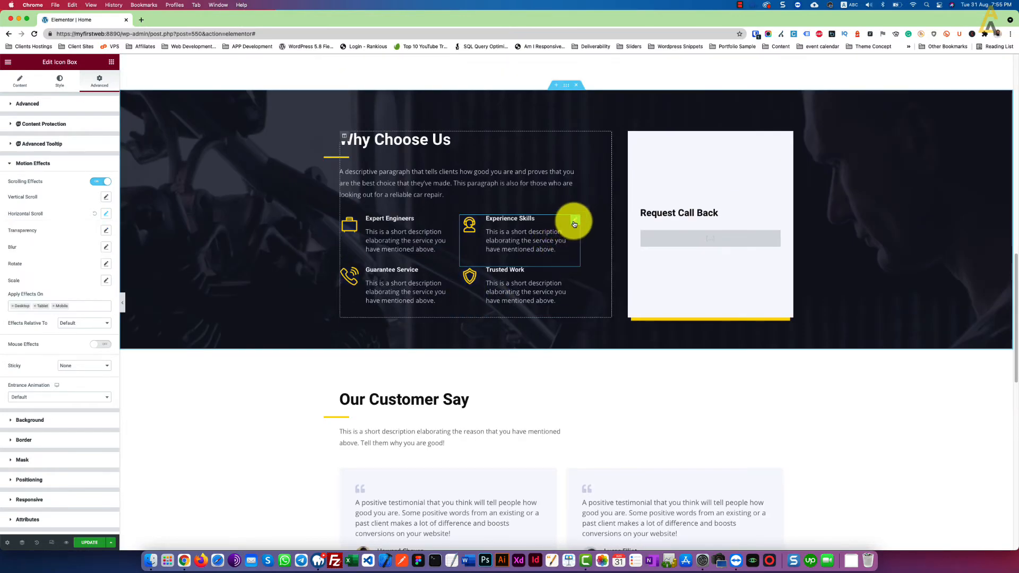
click(100, 181)
click(100, 181)
click(107, 214)
scroll(273, 212, up, 5)
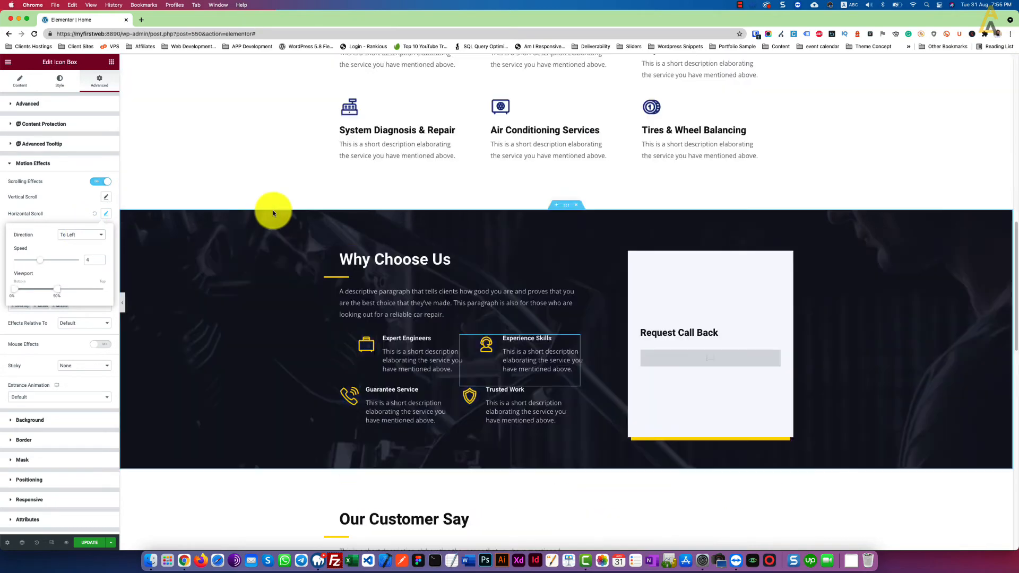
scroll(272, 211, down, 5)
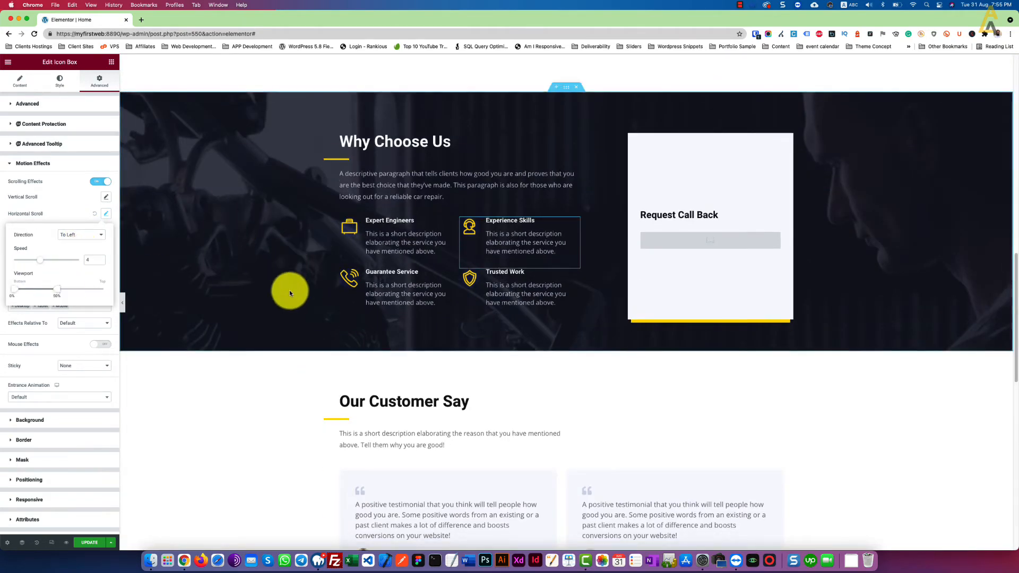
- Enable Horizontal Scroll for the "Guarantee Service" icon box, To Left at speed 4 with the viewport's top end at about 50%, and check its movement
click(452, 275)
click(109, 92)
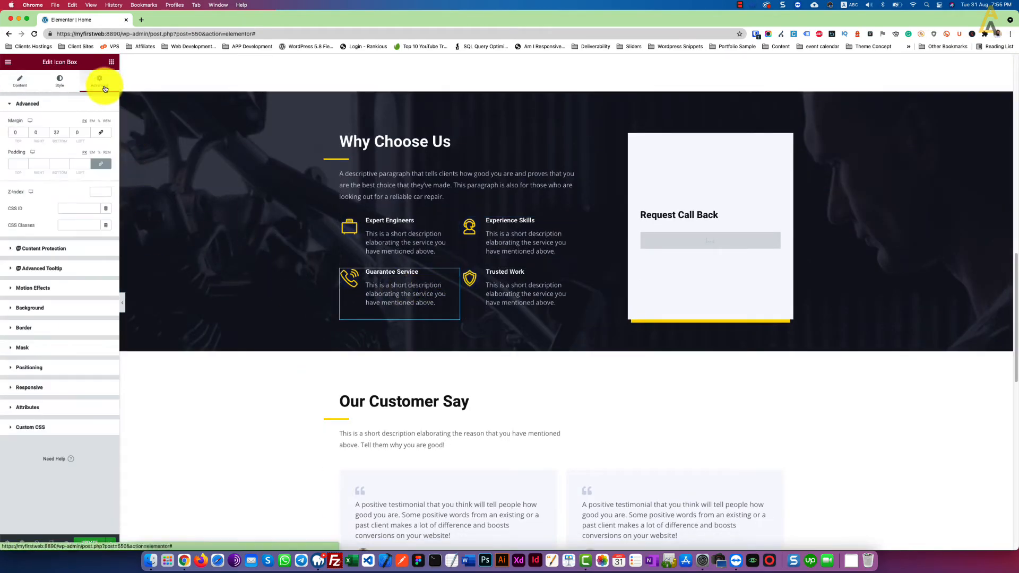
click(36, 289)
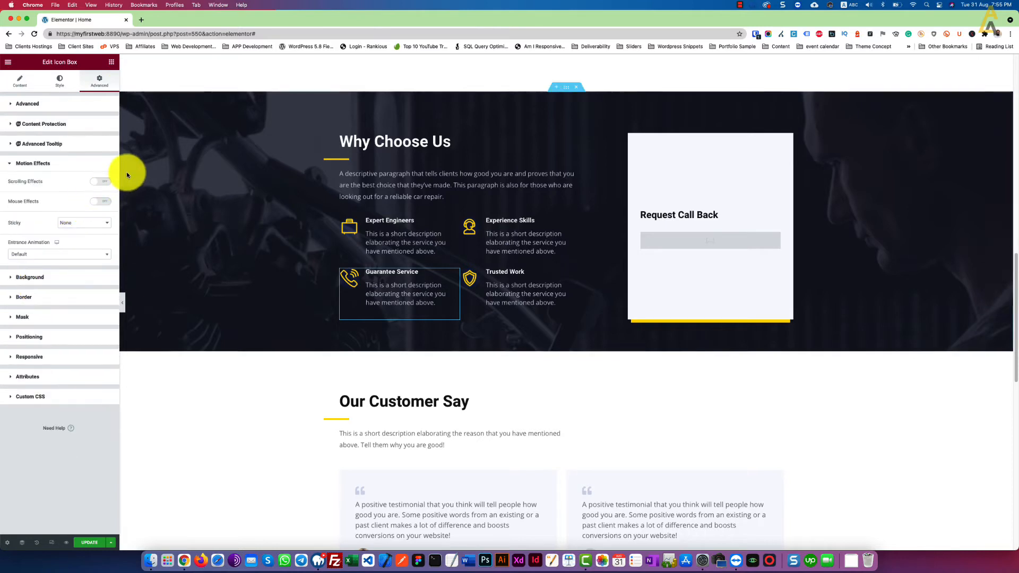
click(106, 183)
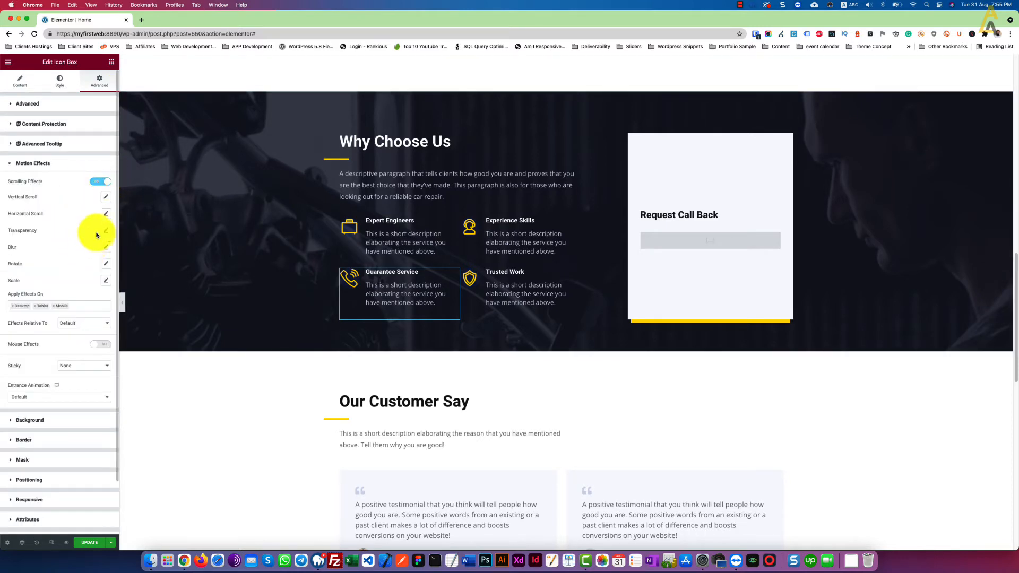
click(106, 215)
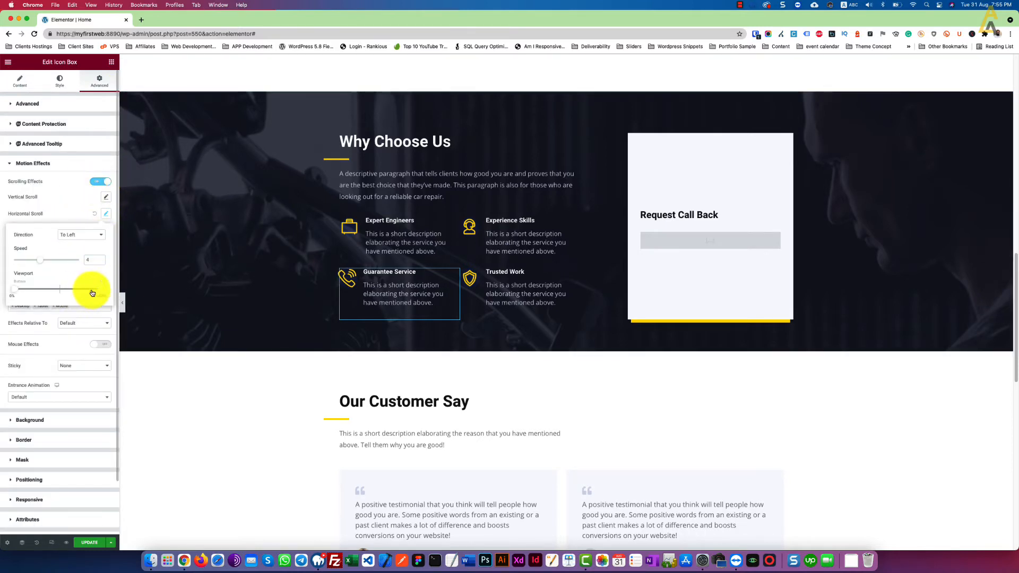
drag(80, 291, 59, 290)
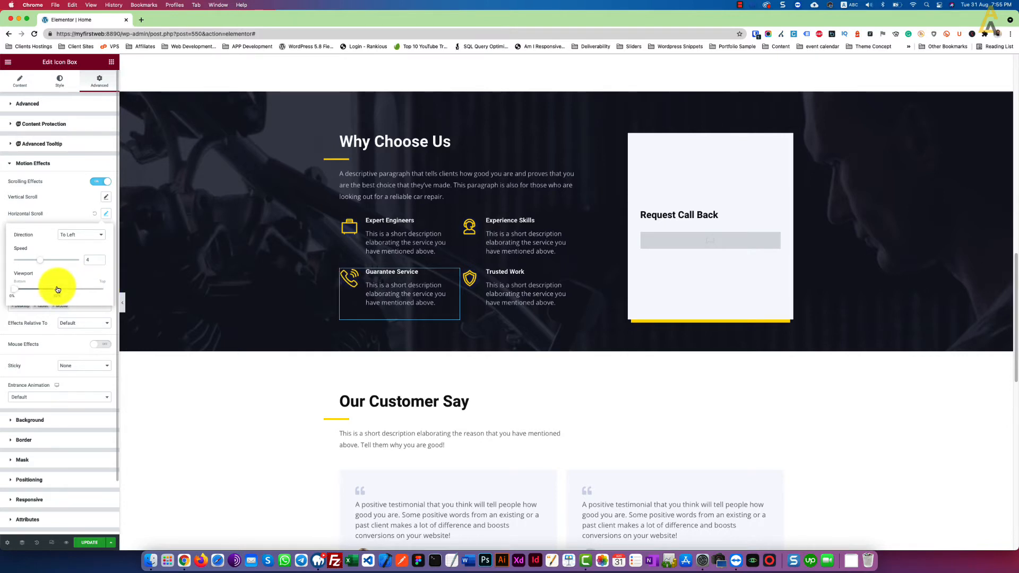
scroll(273, 211, down, 3)
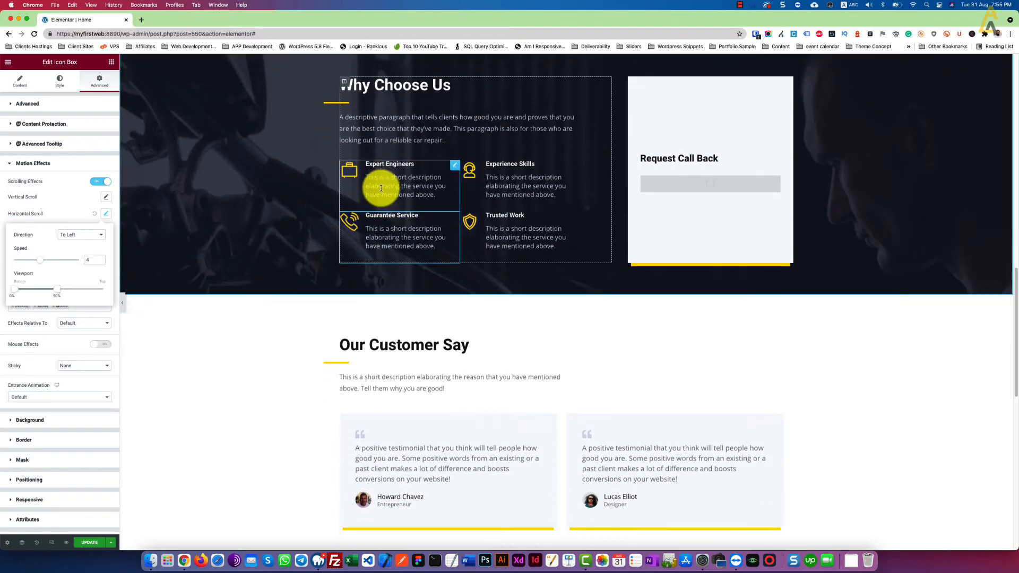
scroll(343, 161, up, 10)
scroll(346, 159, down, 5)
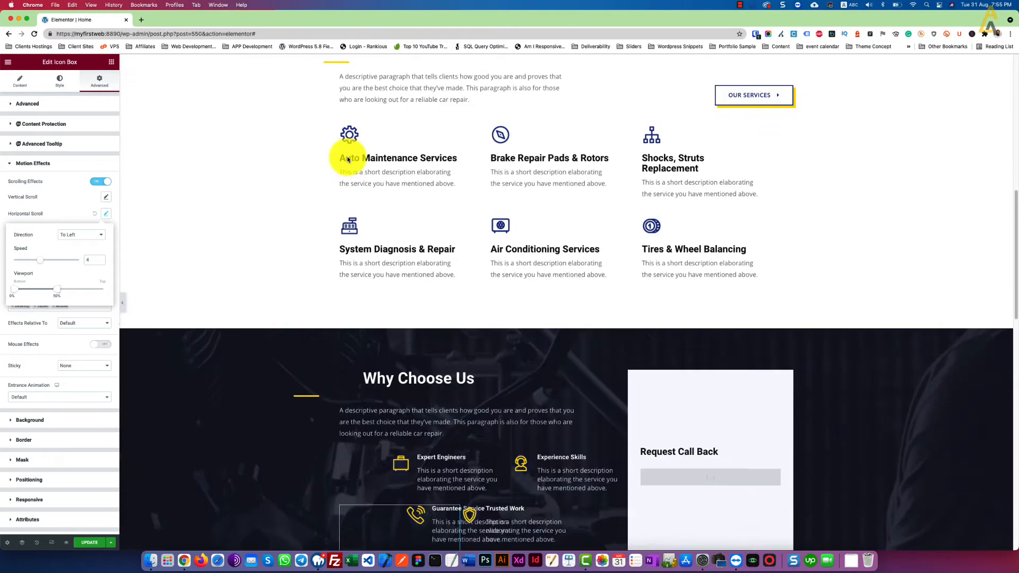
scroll(347, 159, down, 6)
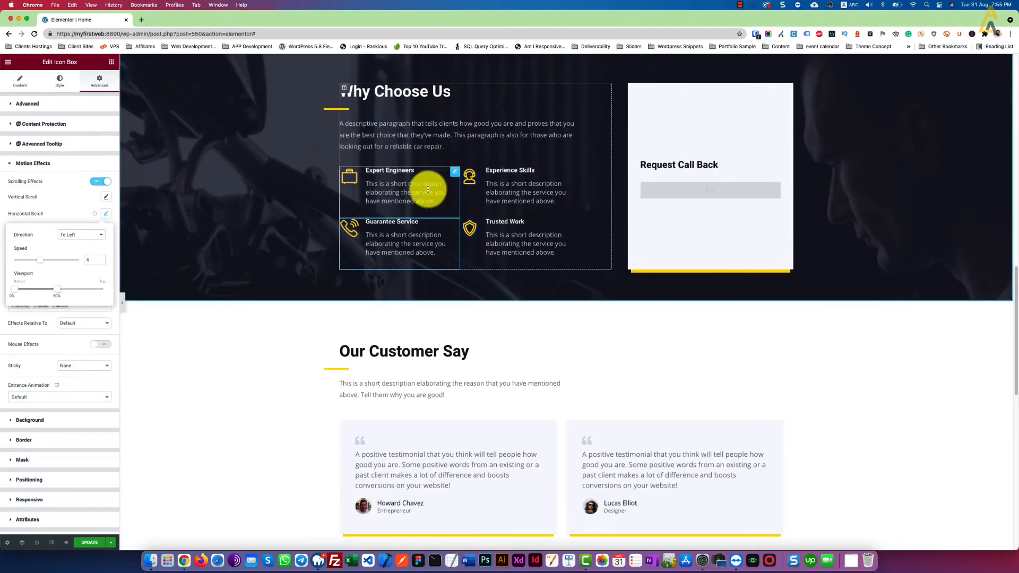
- Enable Horizontal Scroll for the "Trusted Work" icon box, To Left at speed 4 with the viewport's top end at about 50%, and check its movement
click(575, 222)
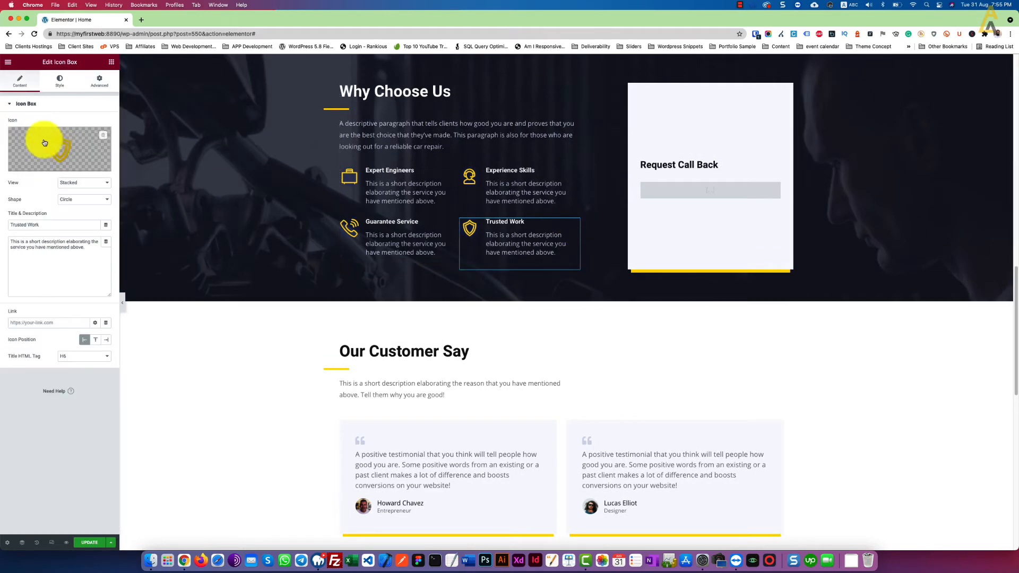
click(100, 81)
click(50, 246)
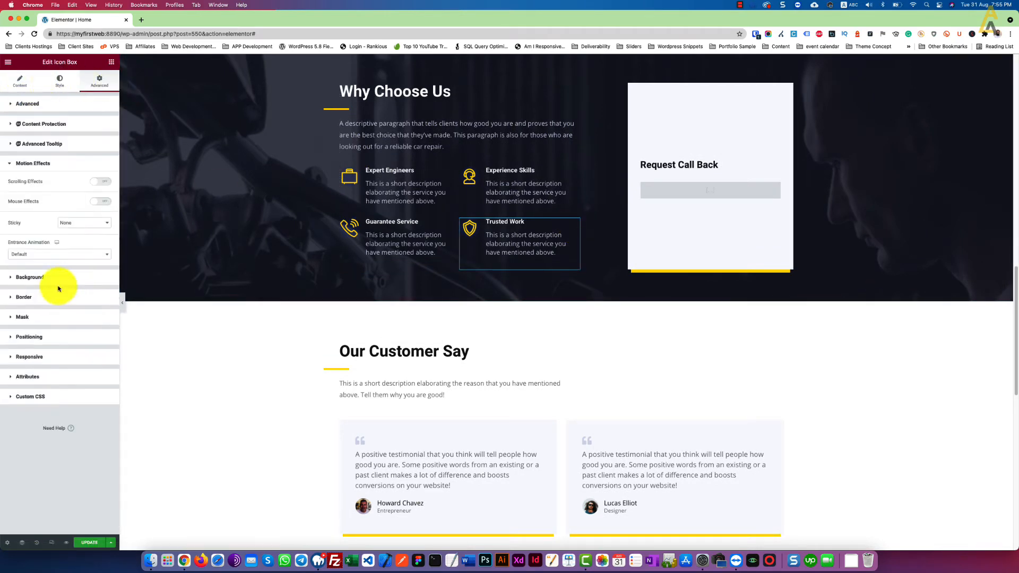
click(108, 181)
click(105, 214)
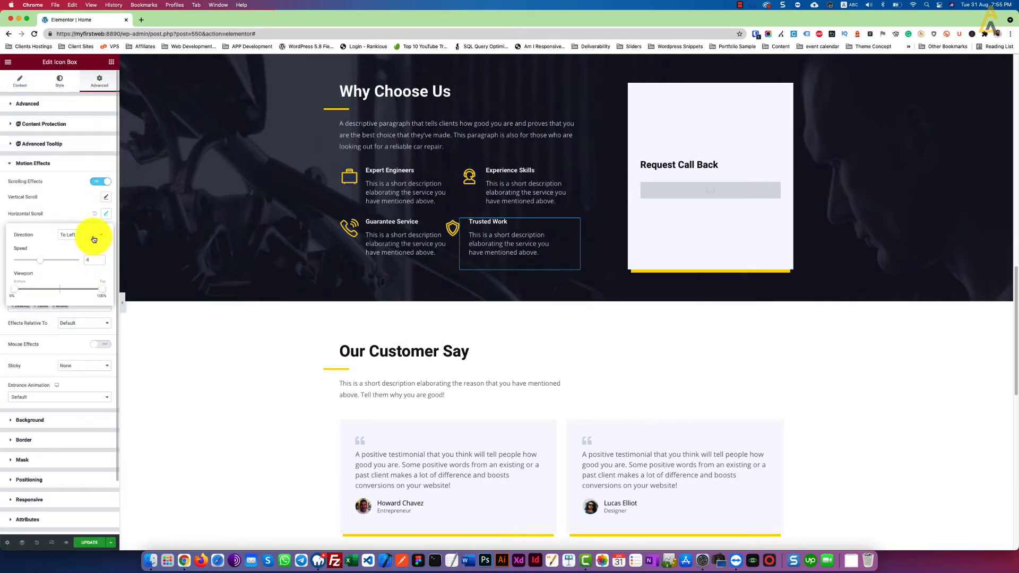
drag(103, 293, 58, 289)
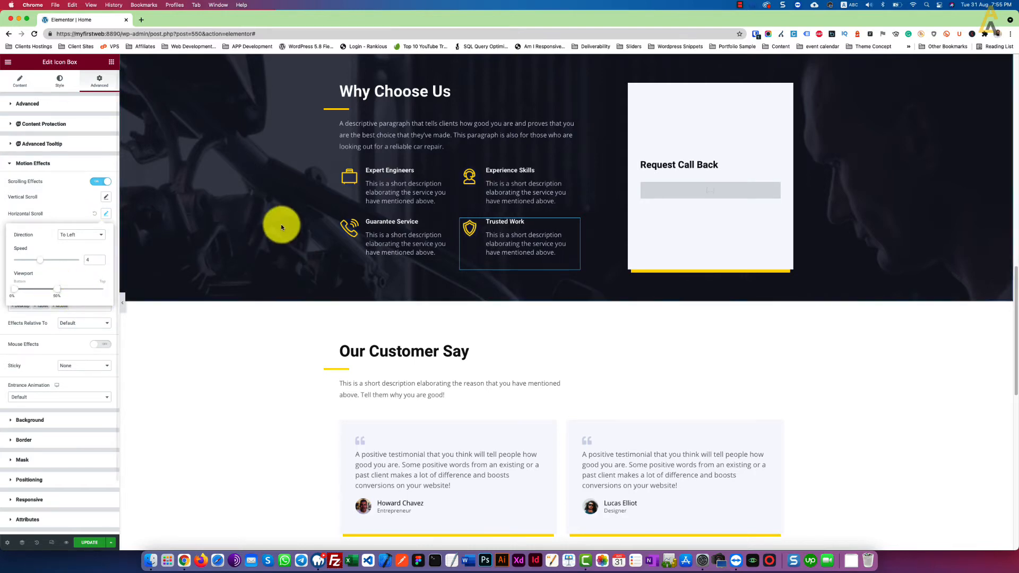
scroll(282, 224, up, 5)
scroll(287, 223, up, 10)
scroll(287, 218, down, 9)
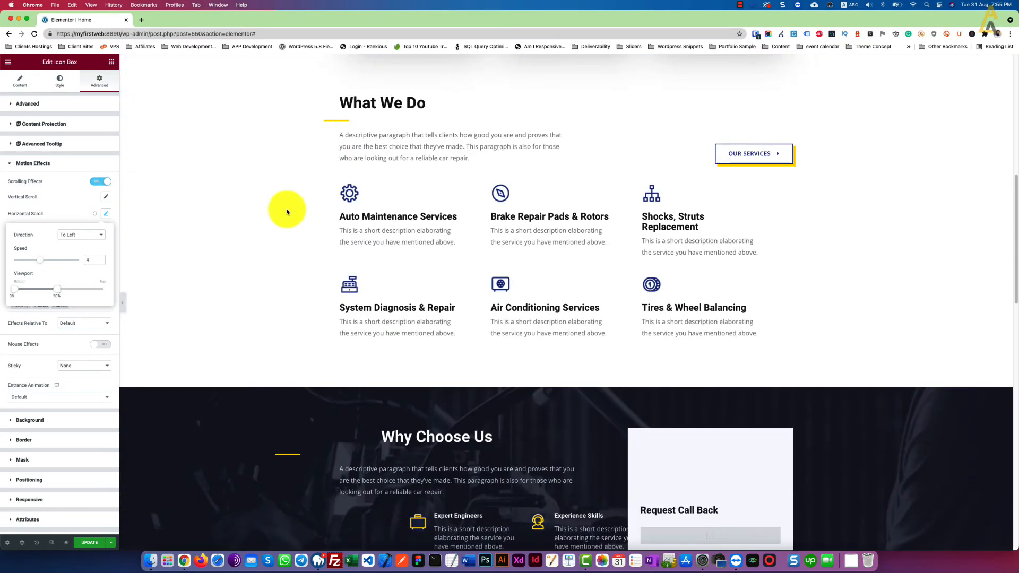
scroll(286, 211, down, 3)
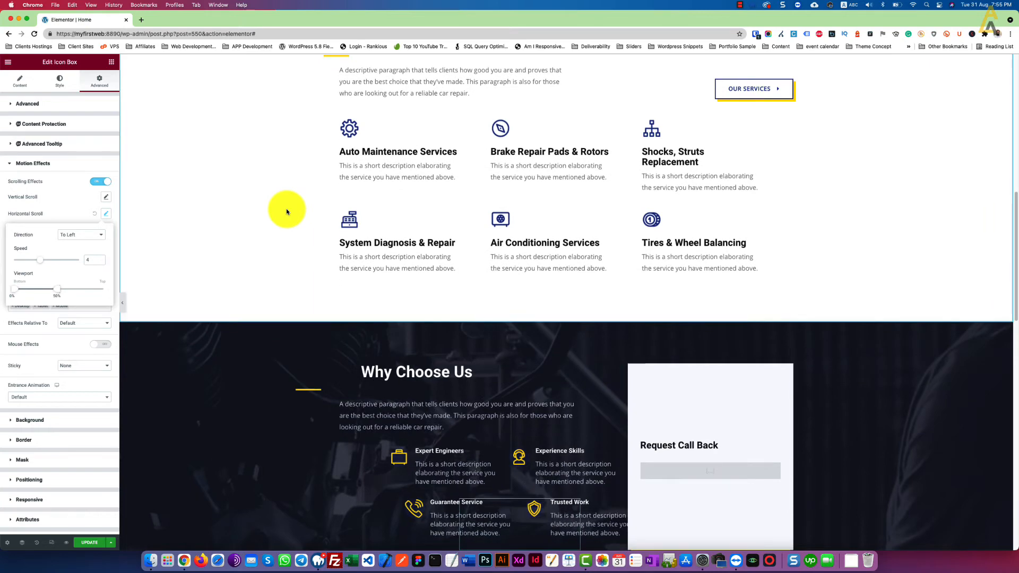
scroll(287, 212, down, 8)
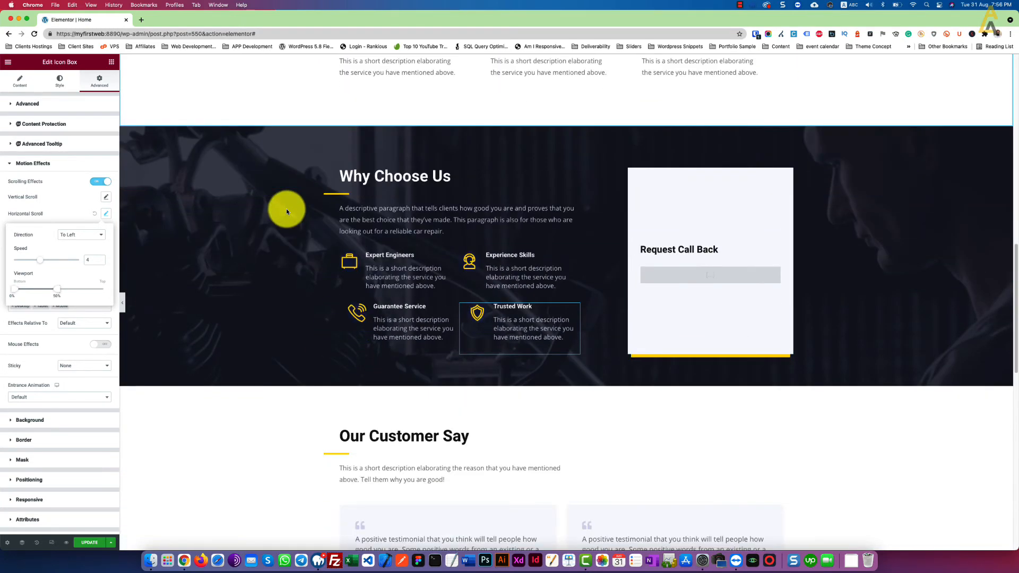
scroll(286, 211, down, 1)
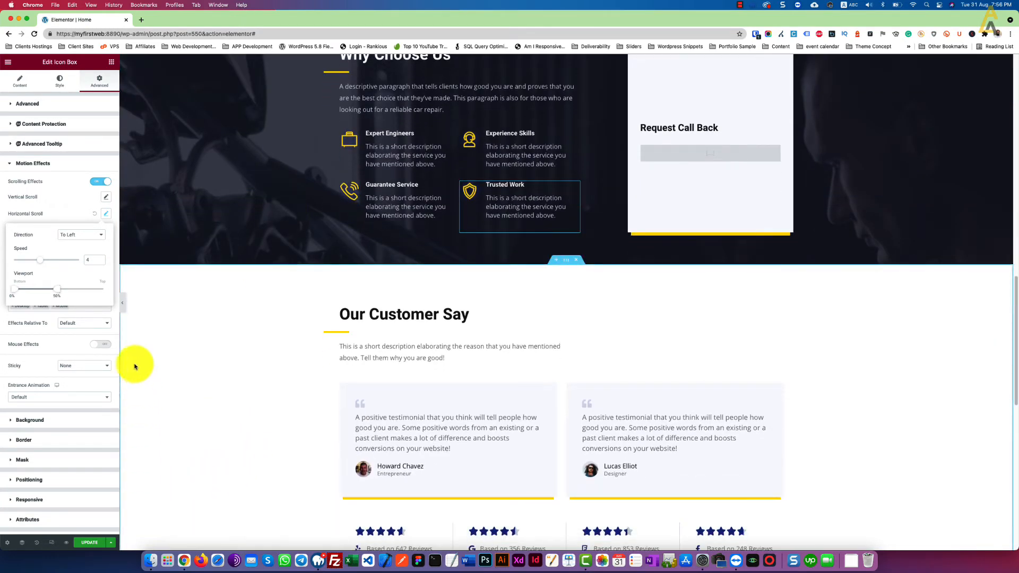
- Preview the "Why Choose Us" section at full width to examine its combined horizontal scroll effects, and restore the editing panel
click(122, 311)
scroll(153, 307, up, 15)
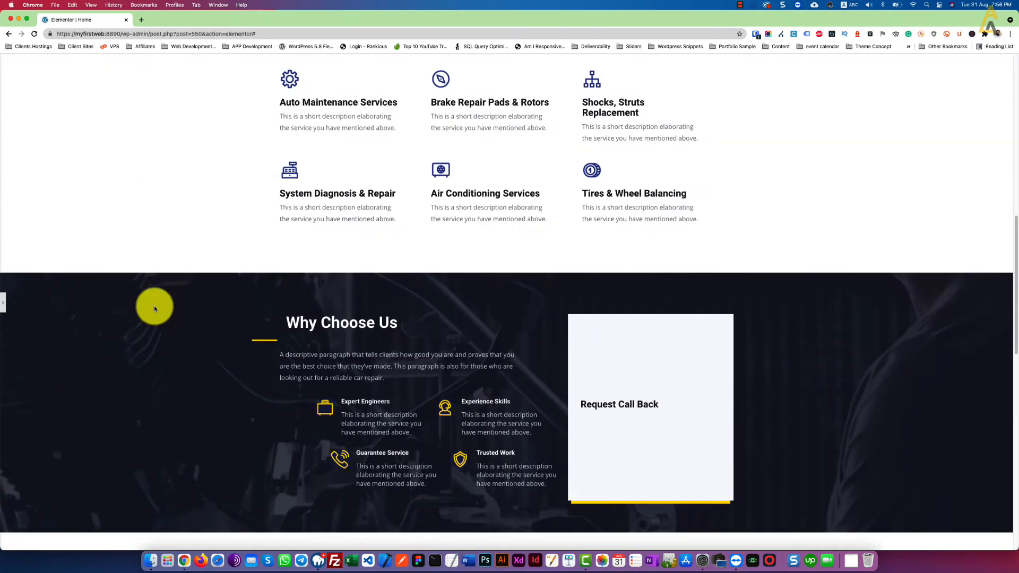
scroll(155, 308, up, 4)
scroll(155, 308, down, 15)
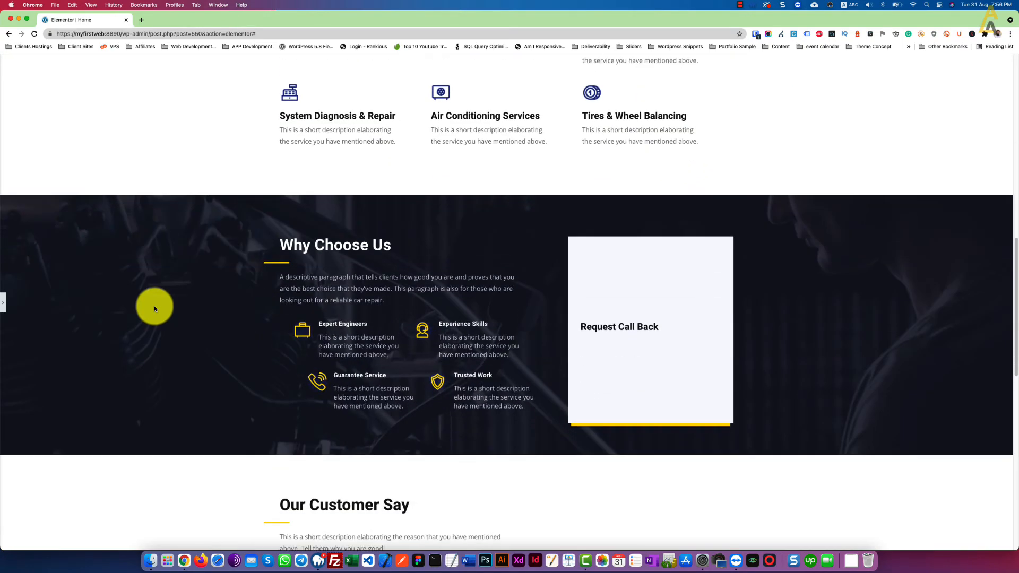
scroll(154, 308, down, 3)
scroll(154, 308, up, 11)
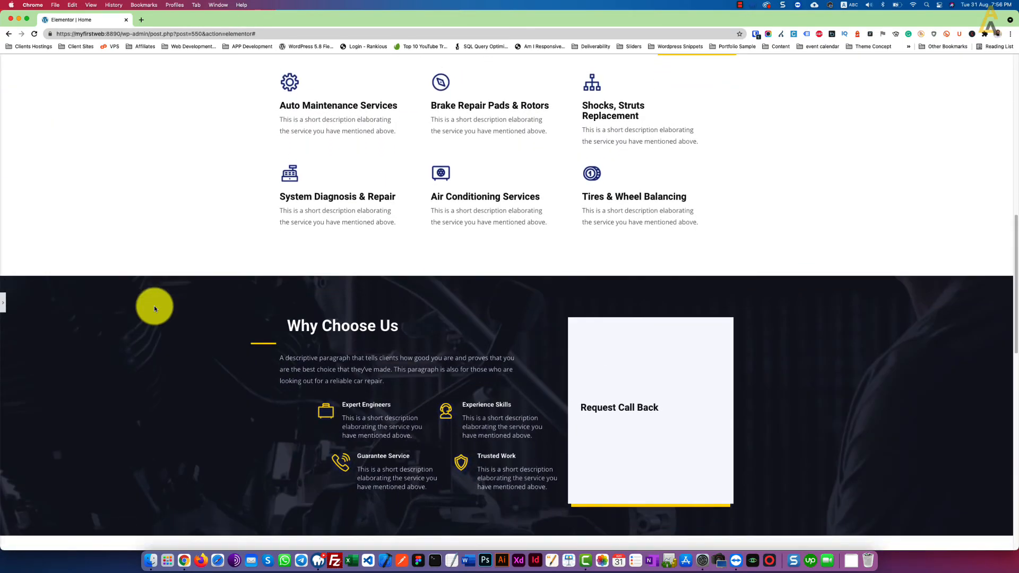
scroll(155, 308, down, 5)
scroll(154, 308, down, 3)
scroll(154, 306, up, 12)
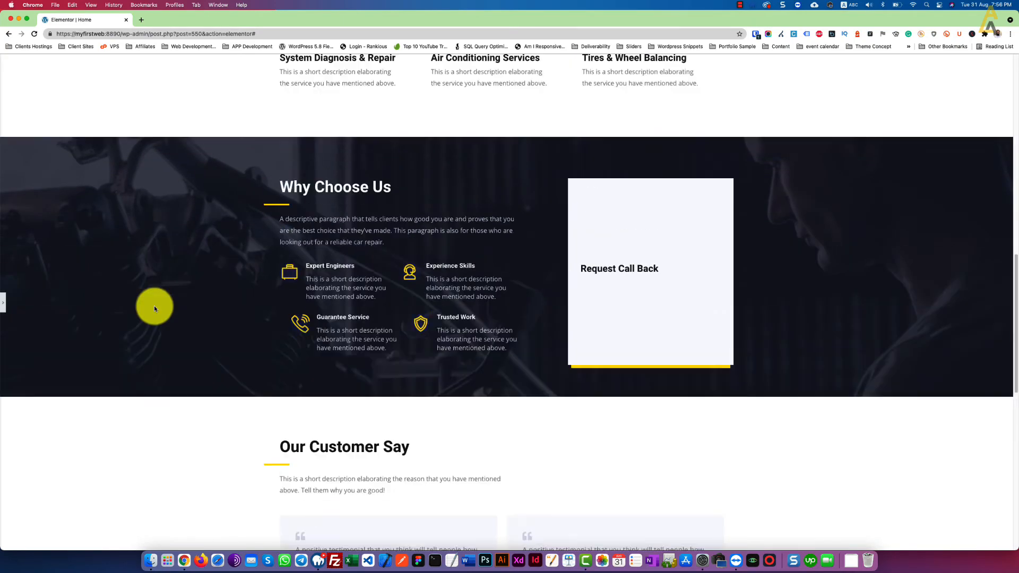
scroll(153, 305, down, 12)
scroll(151, 306, up, 3)
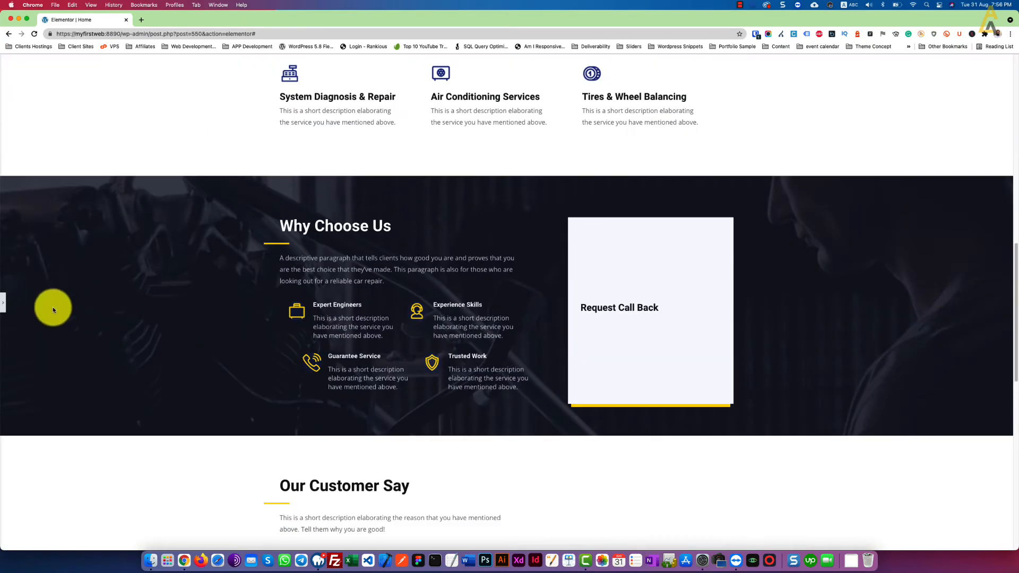
click(4, 303)
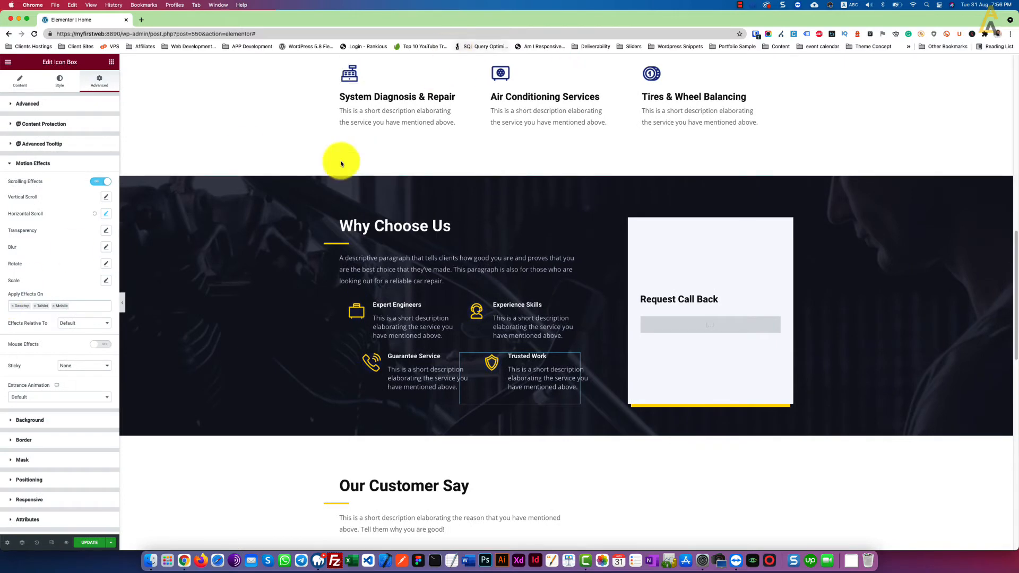
scroll(255, 285, up, 2)
scroll(257, 284, down, 5)
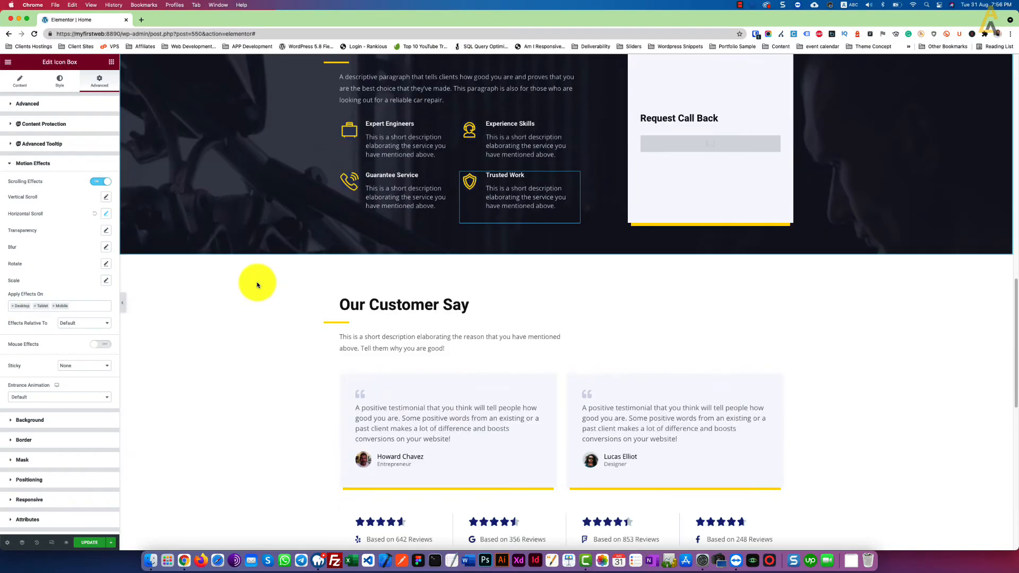
- Enable the Transparency scrolling effect for the "Expert Engineers" icon box with direction Fade In and level 10, and check how it fades
click(456, 127)
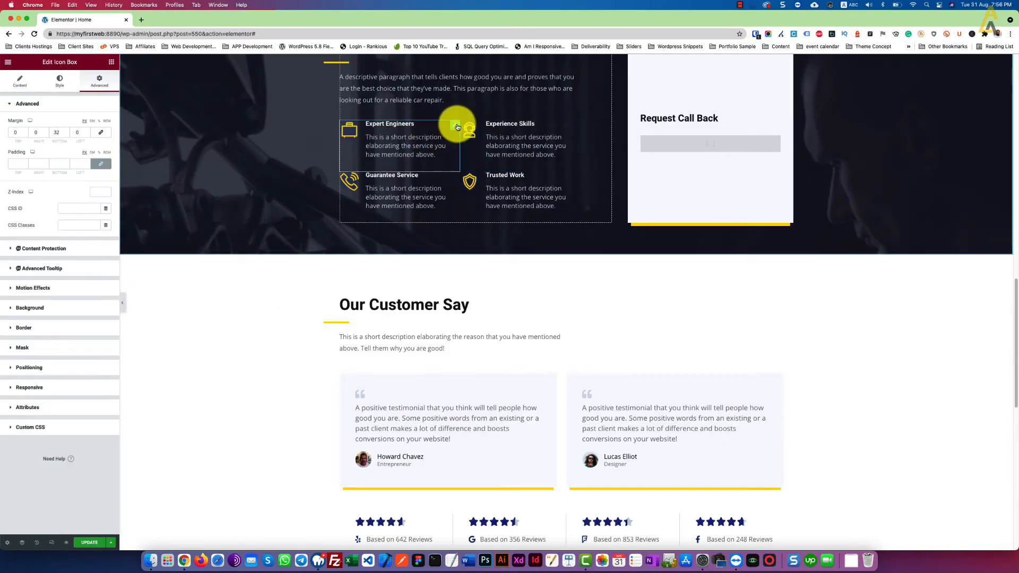
click(33, 290)
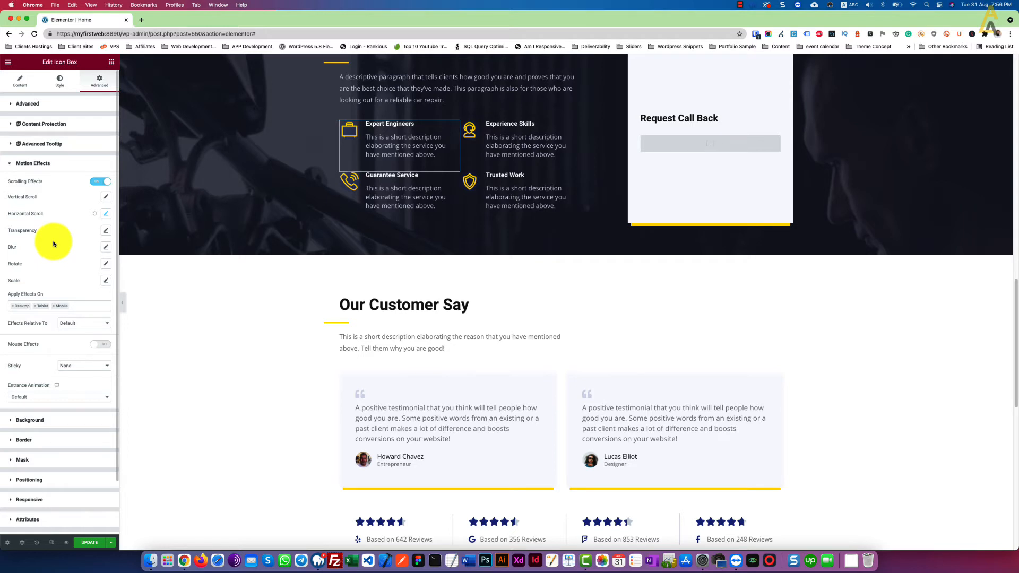
click(106, 230)
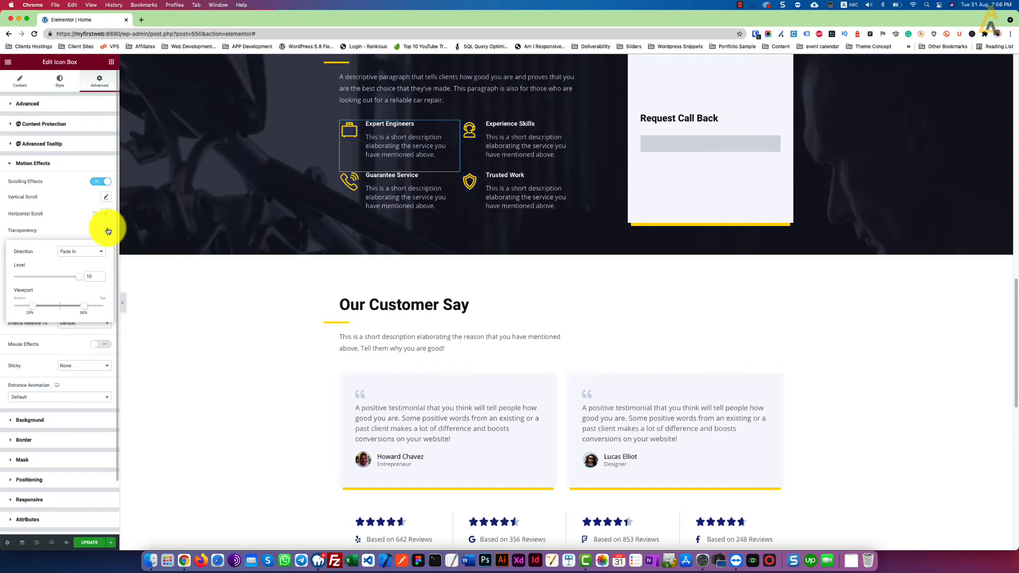
scroll(264, 204, up, 7)
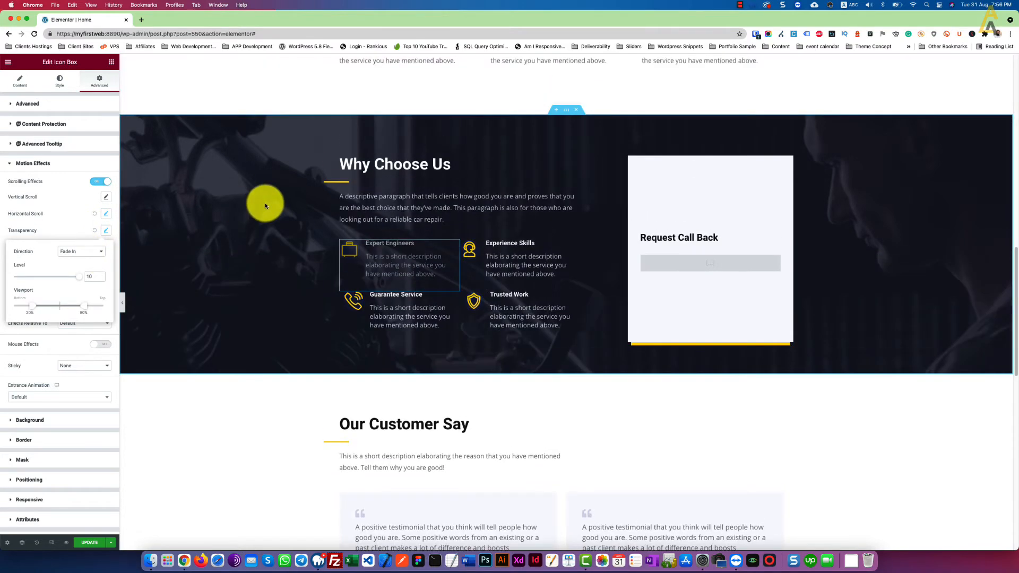
scroll(265, 206, down, 5)
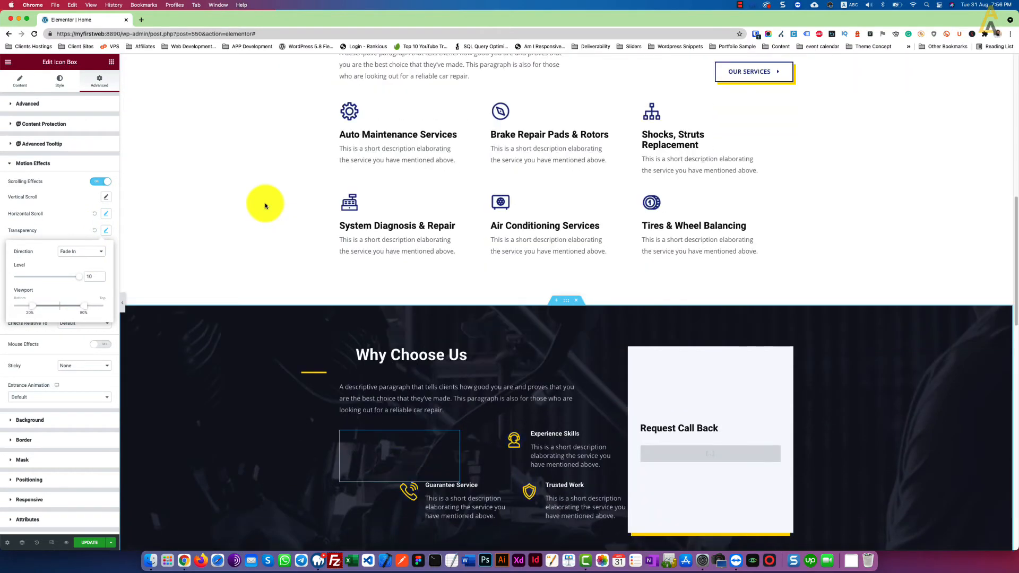
scroll(265, 206, down, 2)
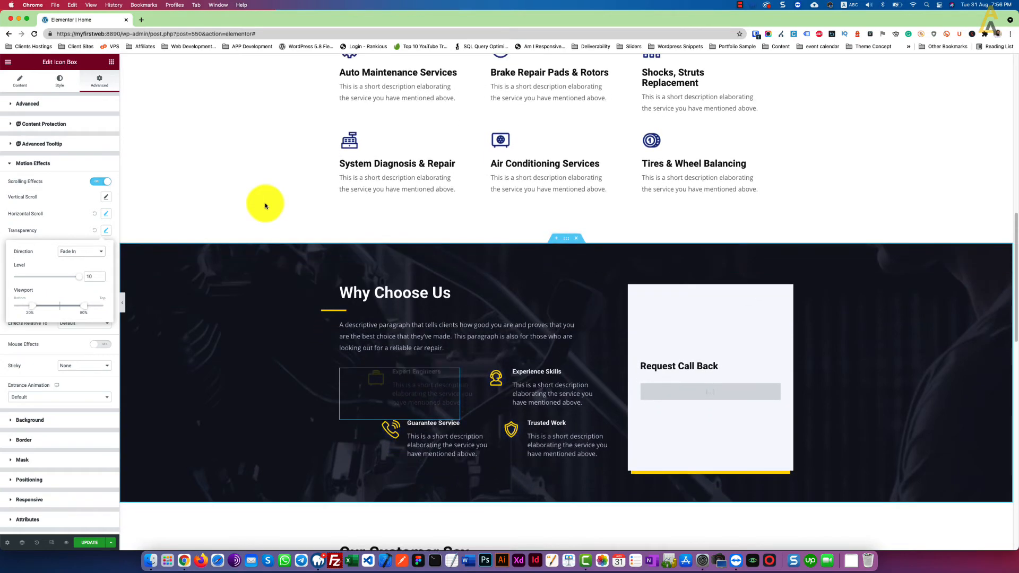
scroll(265, 206, down, 2)
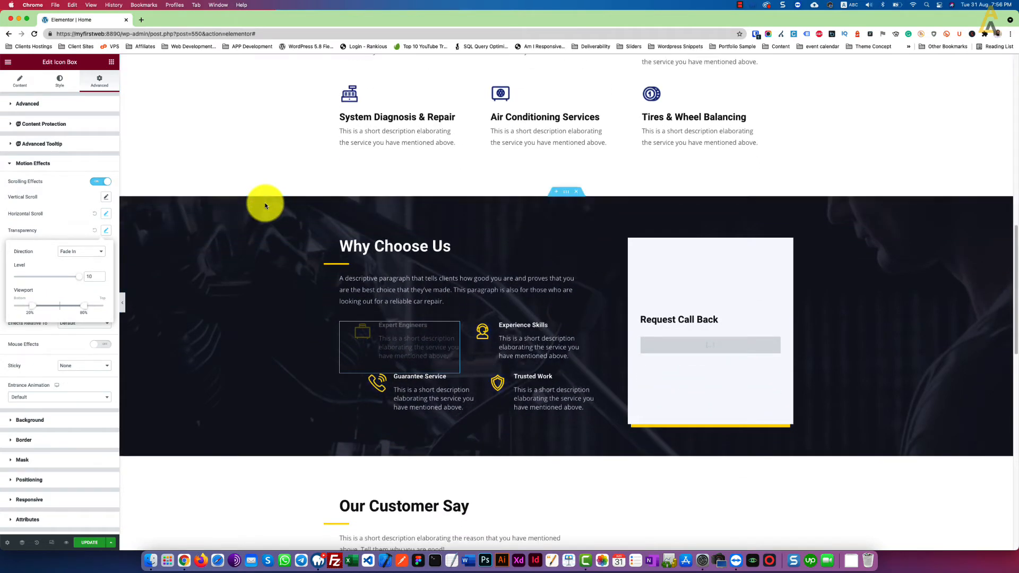
scroll(266, 205, down, 2)
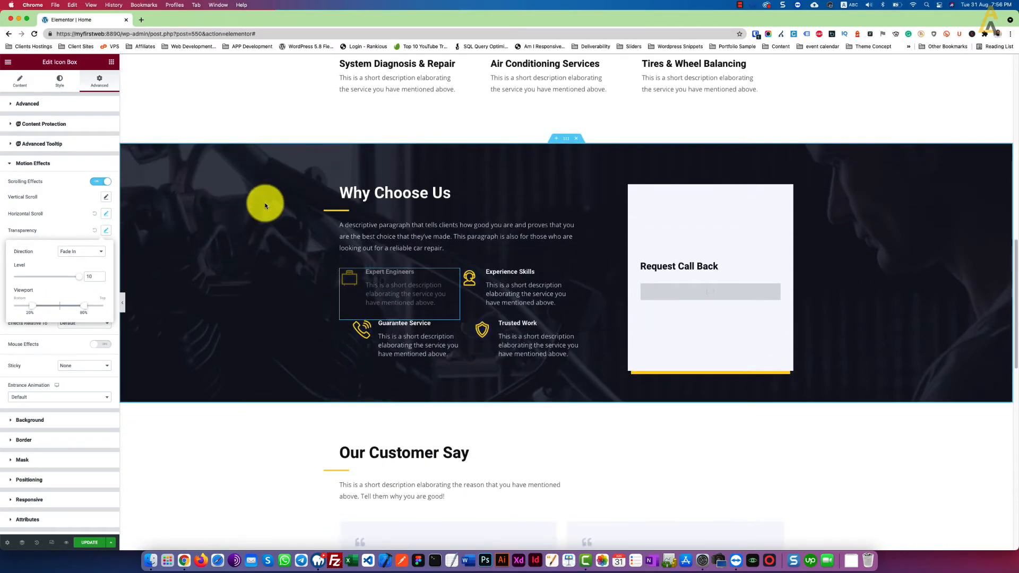
- Set the top end of the "Expert Engineers" box's Transparency viewport to 50% and check the fade across the section
scroll(265, 206, down, 1)
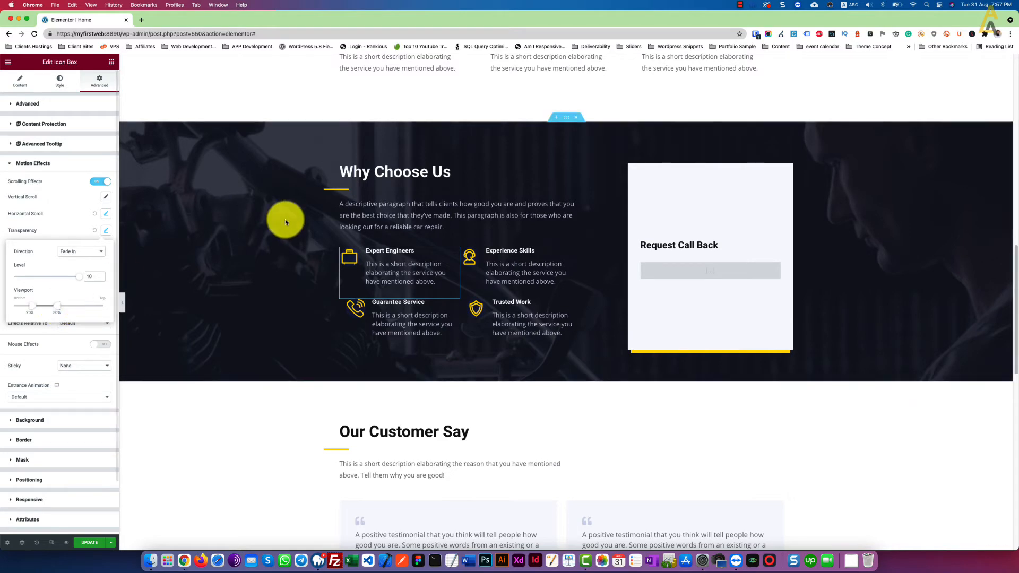
scroll(236, 248, up, 7)
scroll(238, 250, down, 8)
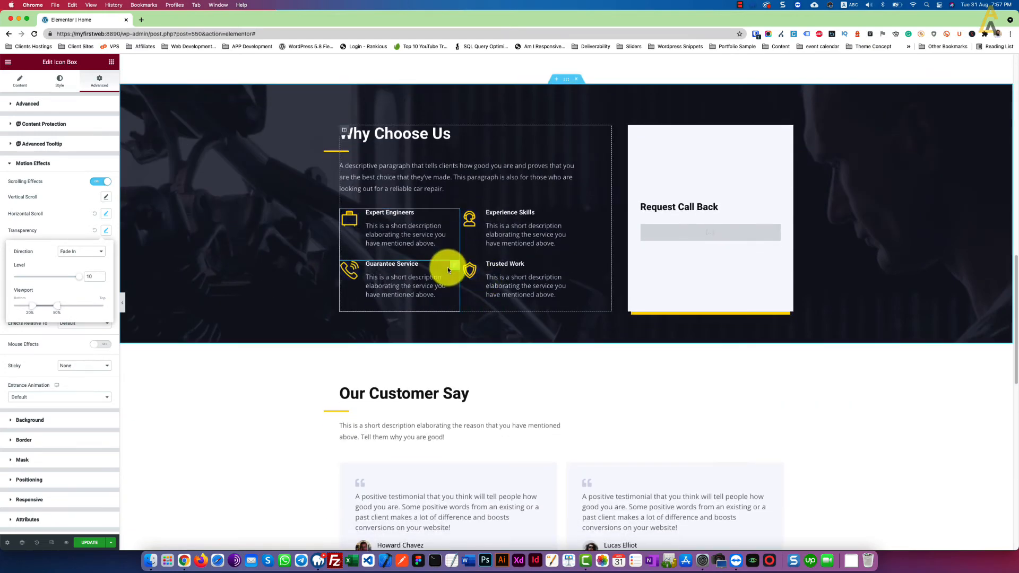
- Enable the Transparency scrolling effect for the "Guarantee Service" icon box with direction Fade In and level 10
click(448, 266)
click(60, 290)
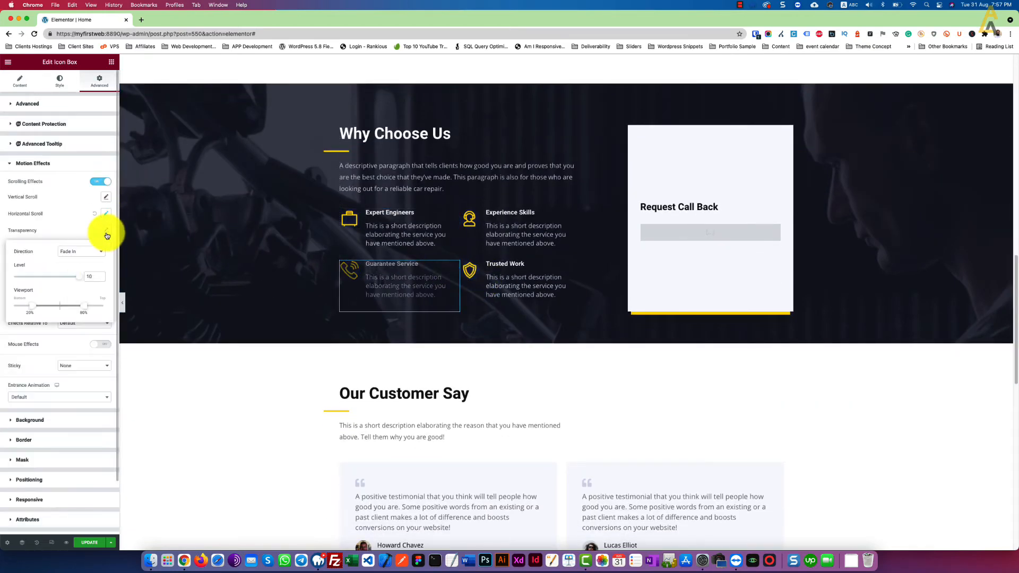
- Enable the Transparency scrolling effect for the "Experience Skills" icon box with Fade In, level 10, and the viewport's top end at about 50%
click(576, 215)
click(33, 287)
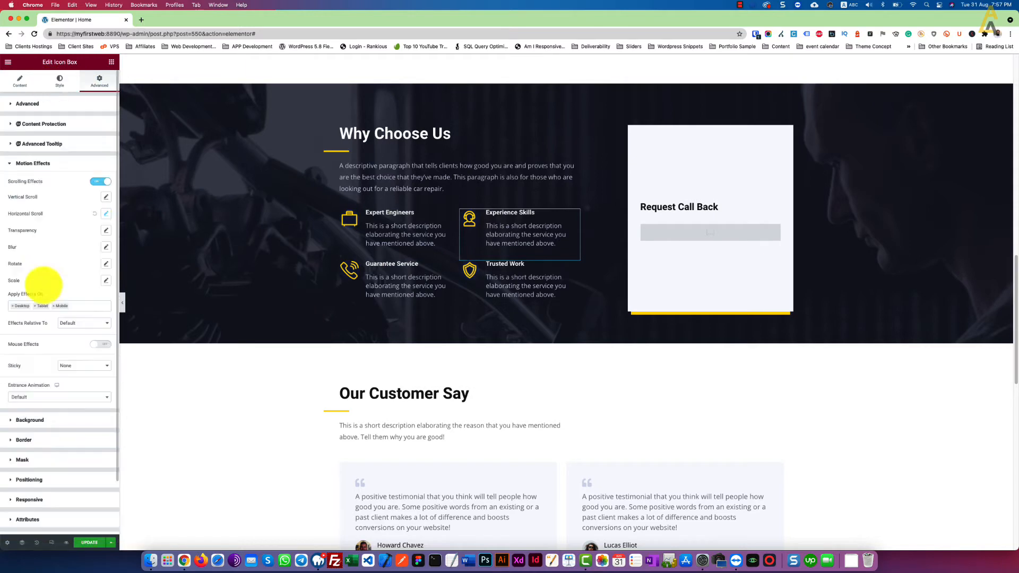
click(106, 230)
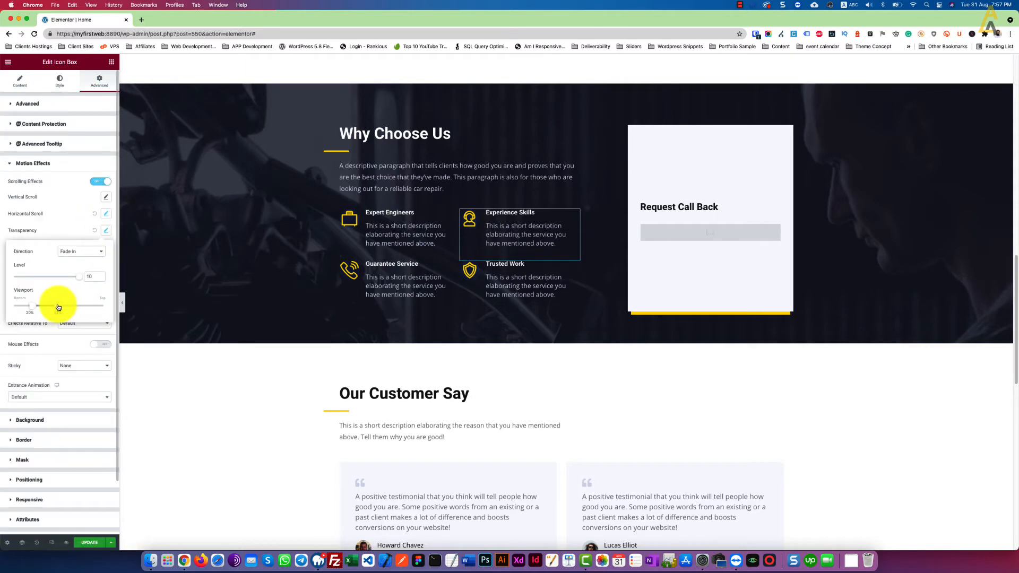
- Enable the Transparency scrolling effect for the "Trusted Work" icon box with Fade In, level 10, and the viewport's top end at 50%
click(569, 274)
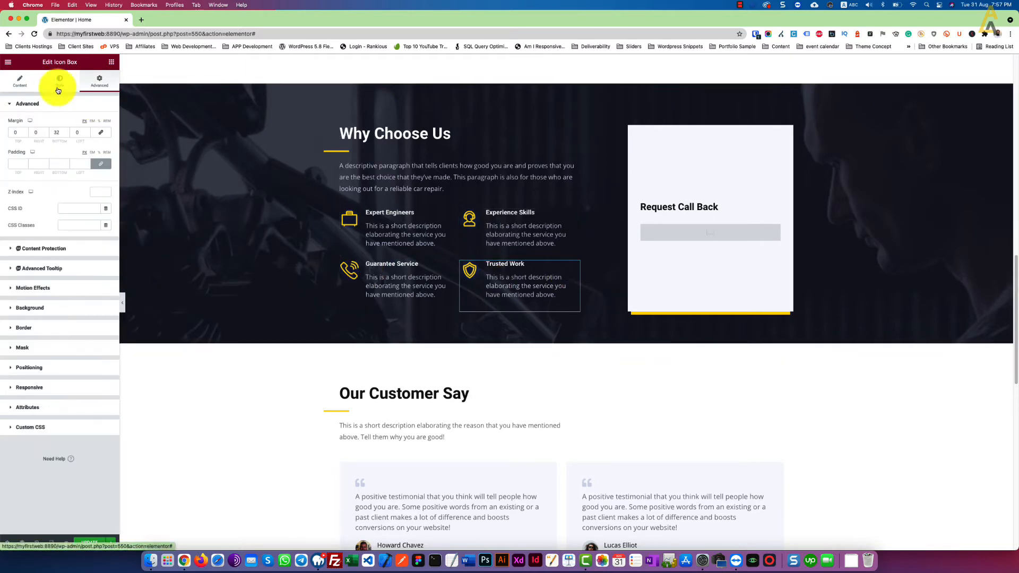
click(53, 288)
click(106, 230)
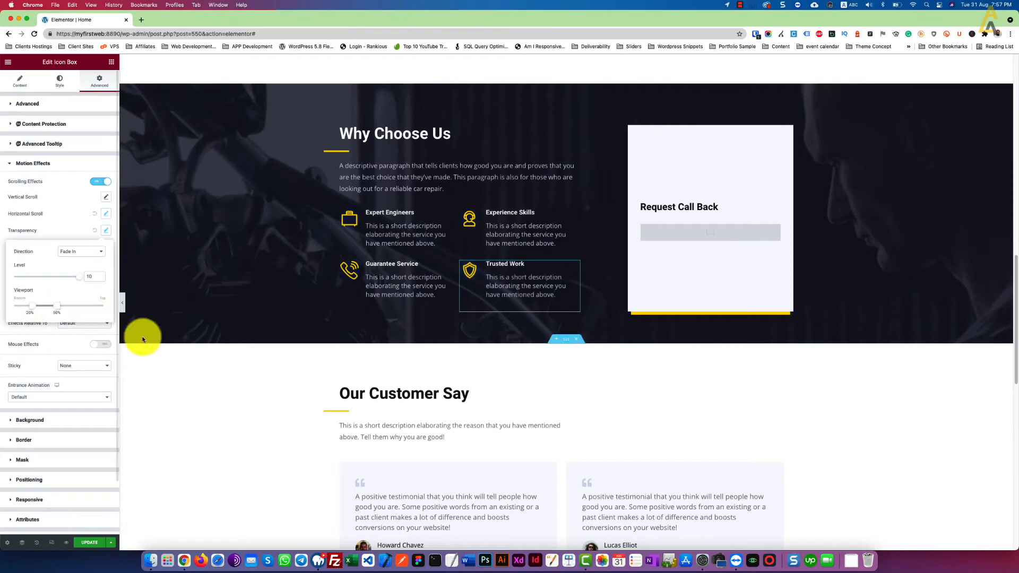
- Examine how all four "Why Choose Us" icon boxes slide and fade while the page passes through the section
scroll(245, 221, up, 5)
scroll(245, 221, down, 5)
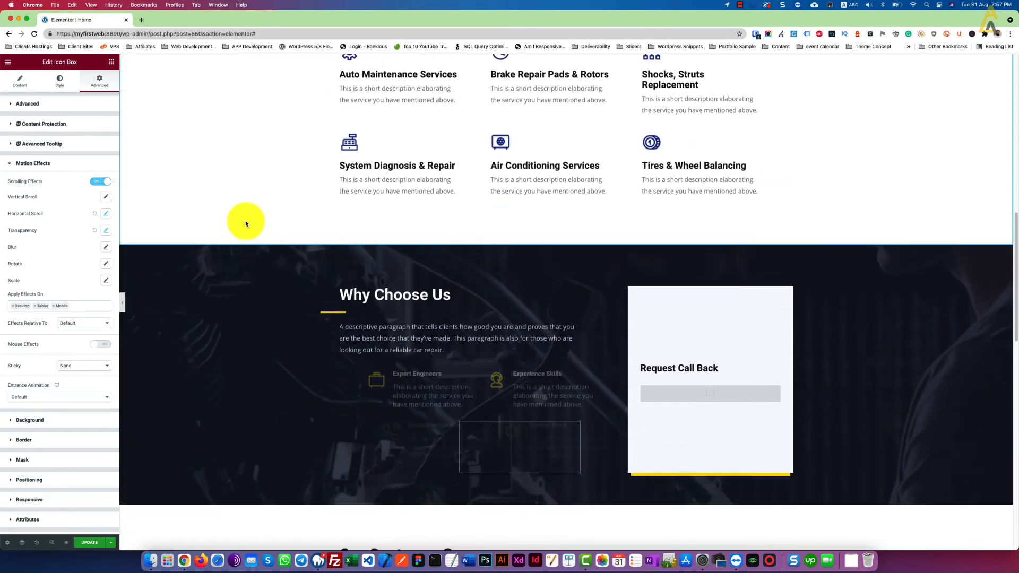
scroll(245, 221, down, 4)
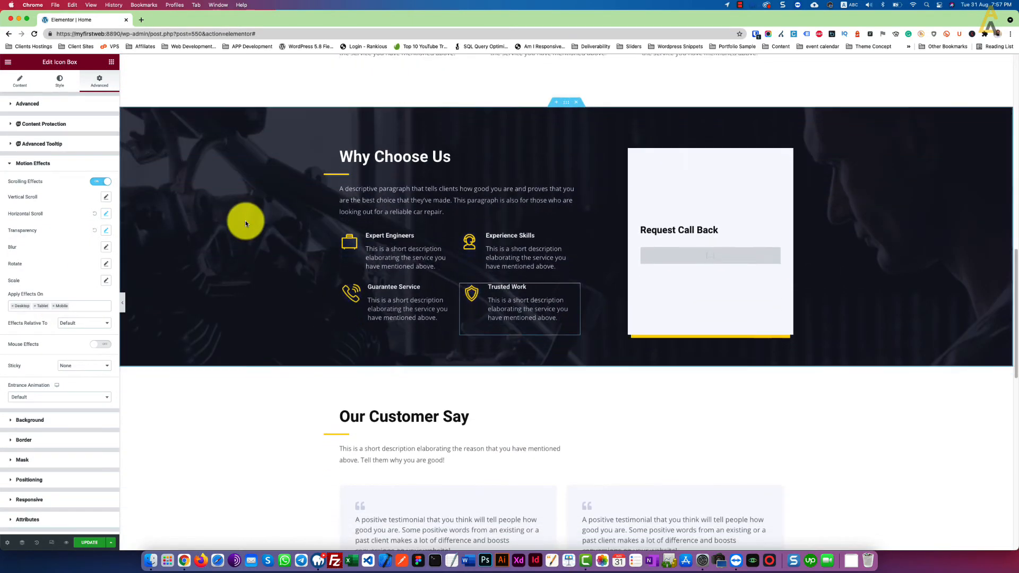
scroll(245, 222, down, 8)
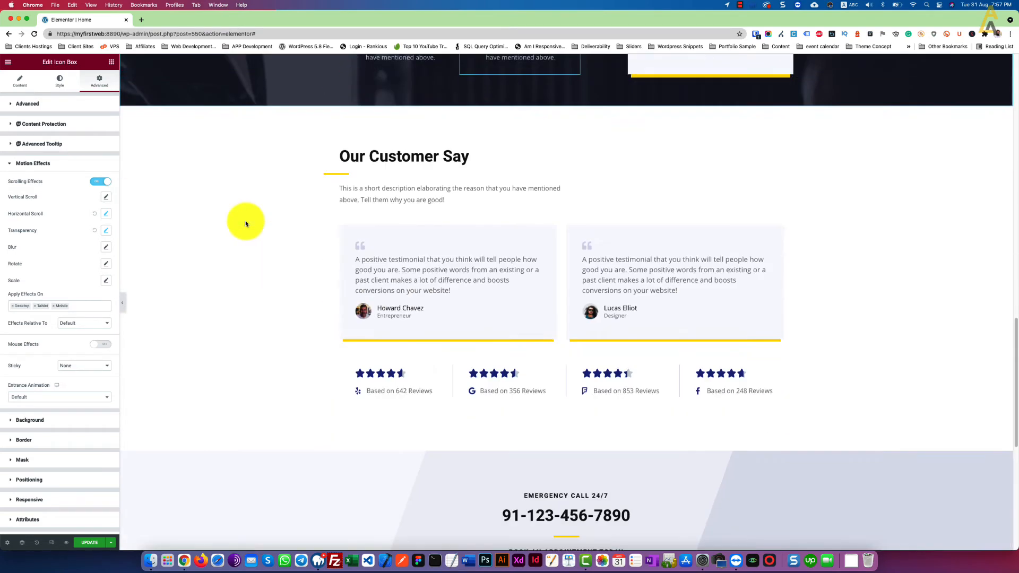
scroll(245, 223, up, 15)
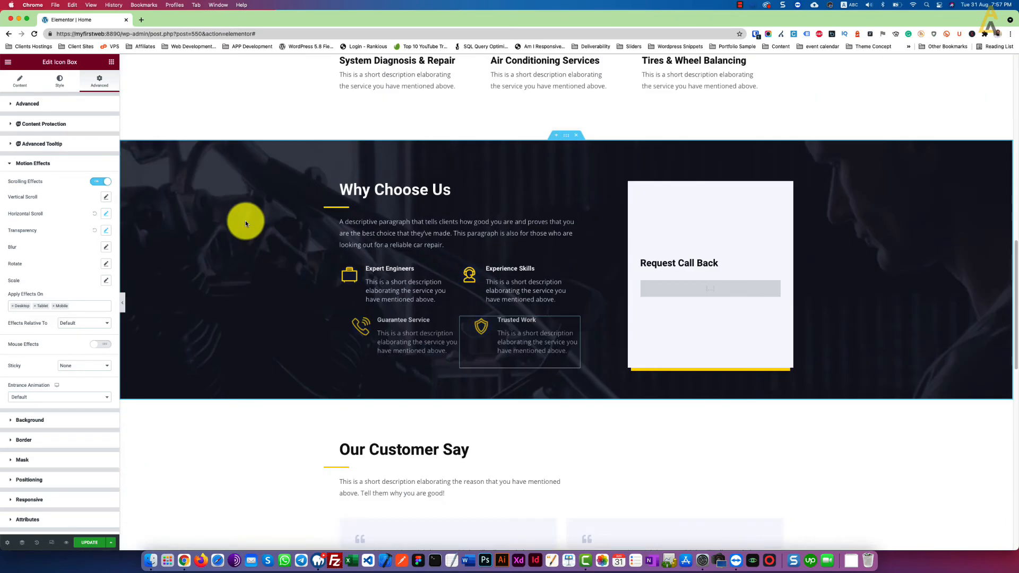
scroll(245, 221, up, 5)
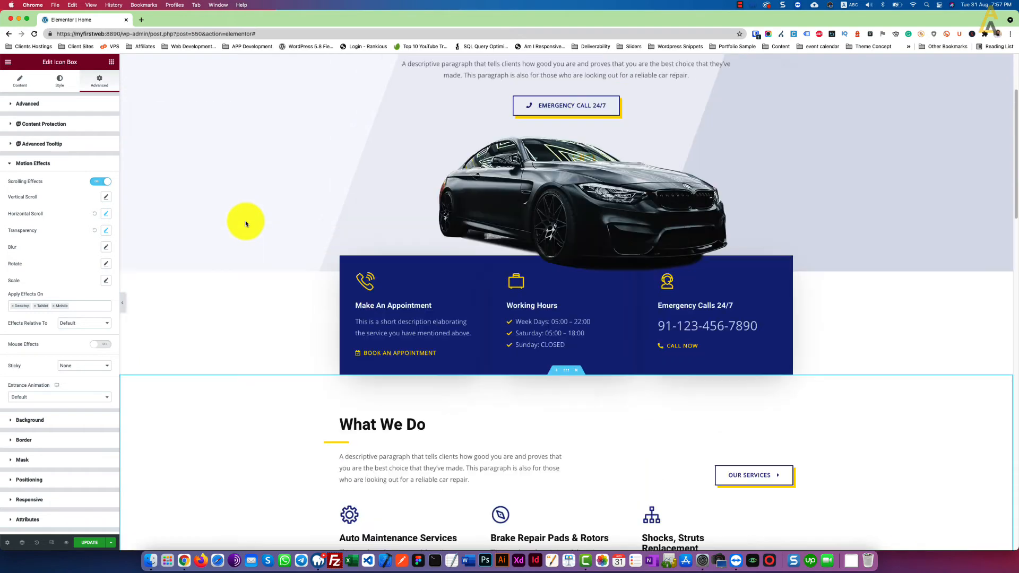
scroll(245, 221, down, 6)
scroll(245, 221, down, 7)
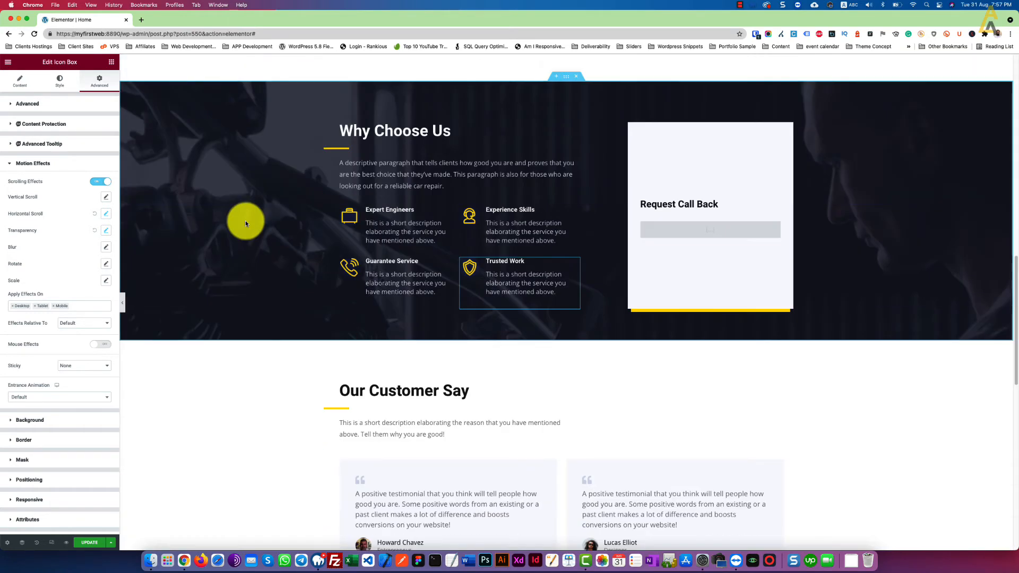
scroll(234, 273, up, 3)
scroll(234, 273, down, 5)
scroll(212, 276, up, 3)
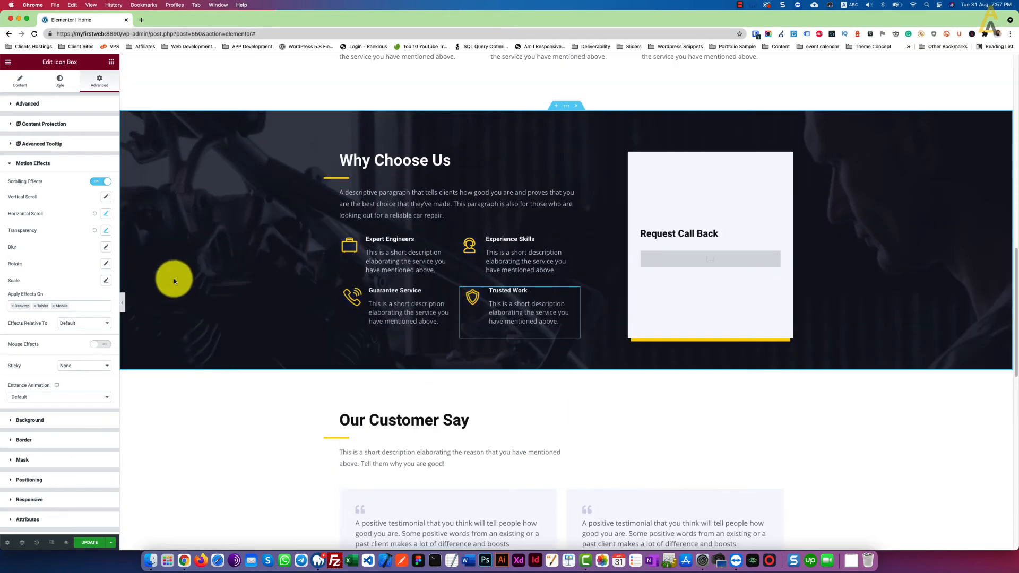
- Preview the "Why Choose Us" section at full width to check its fade and horizontal scroll effects, and restore the editing panel
click(126, 301)
scroll(119, 258, up, 7)
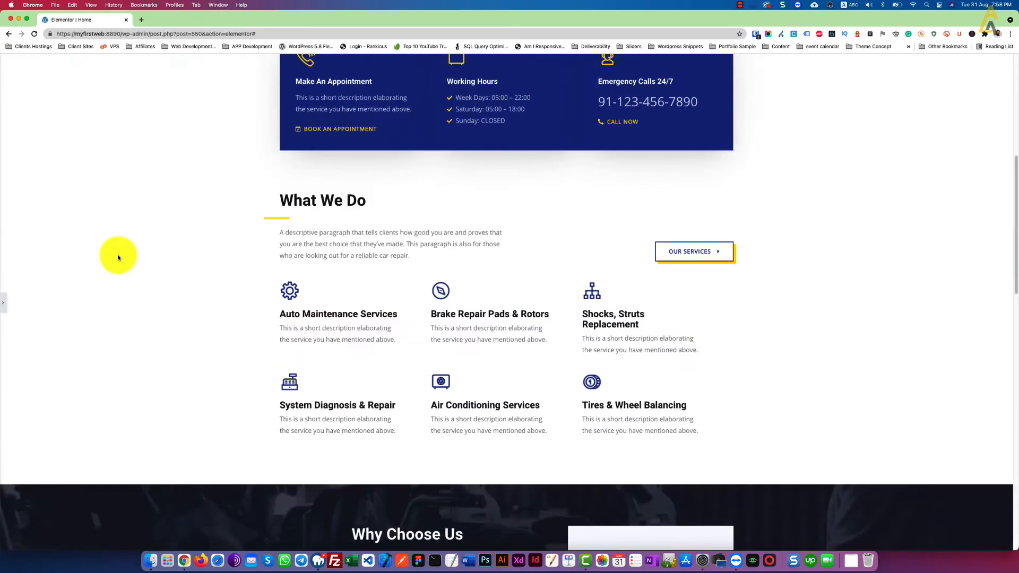
scroll(117, 257, down, 5)
scroll(118, 257, down, 3)
scroll(118, 258, up, 5)
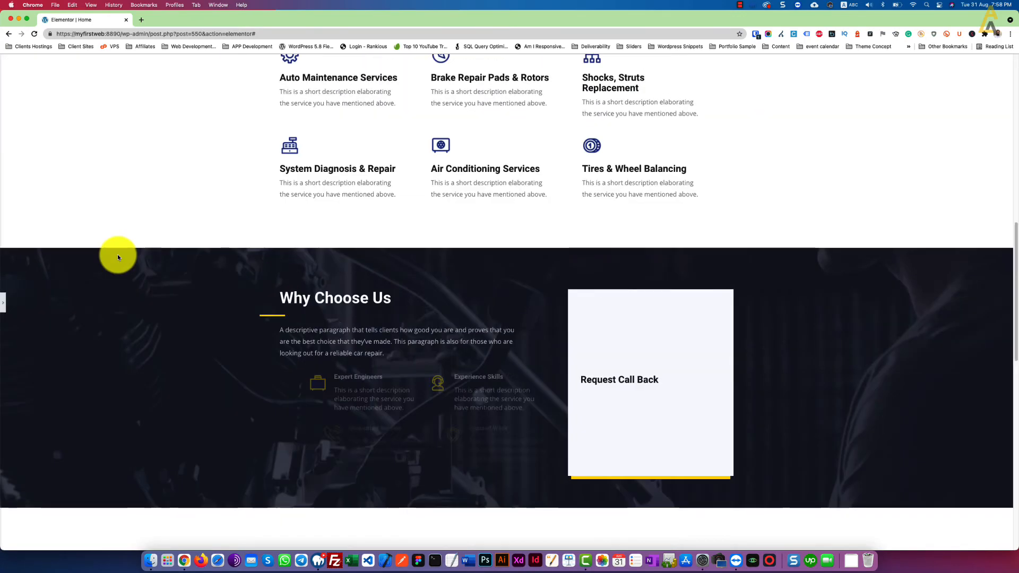
scroll(117, 257, down, 4)
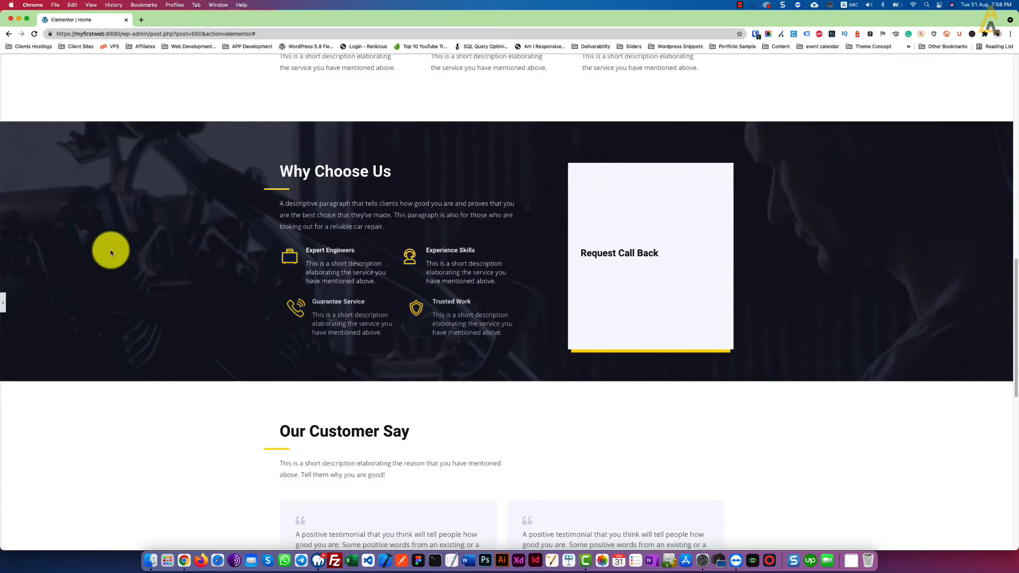
scroll(111, 253, down, 2)
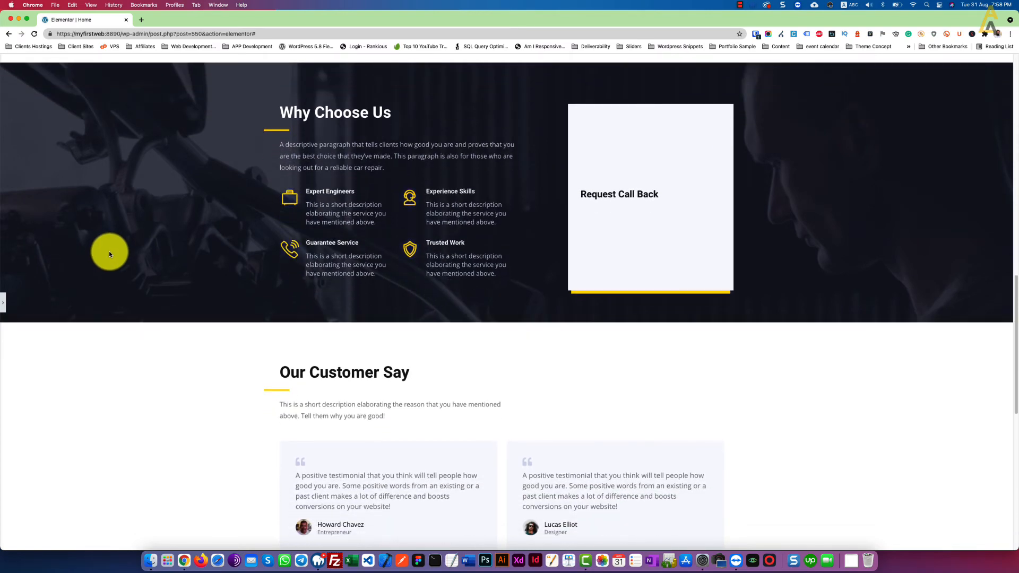
scroll(110, 254, up, 5)
scroll(110, 254, down, 3)
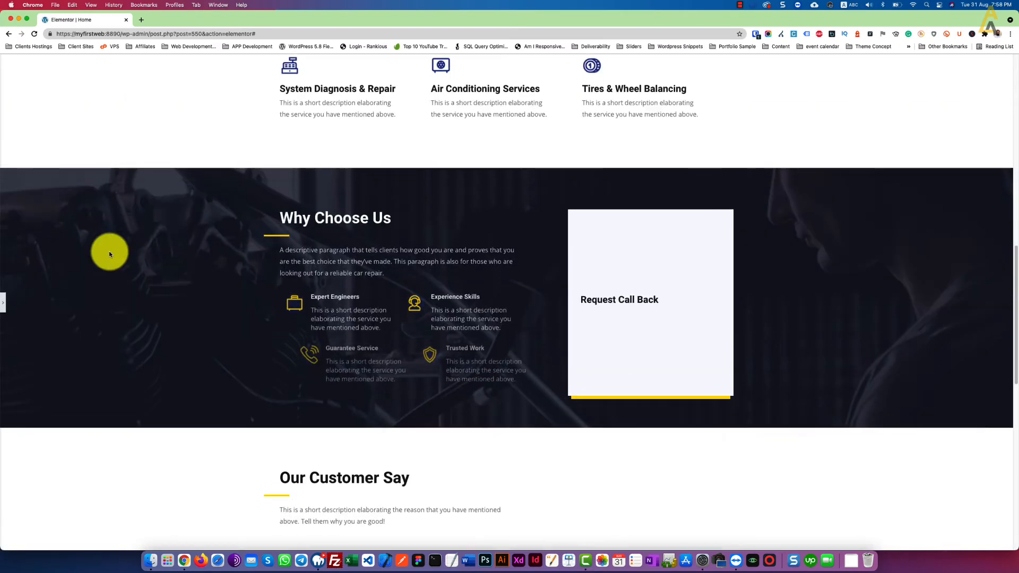
click(2, 300)
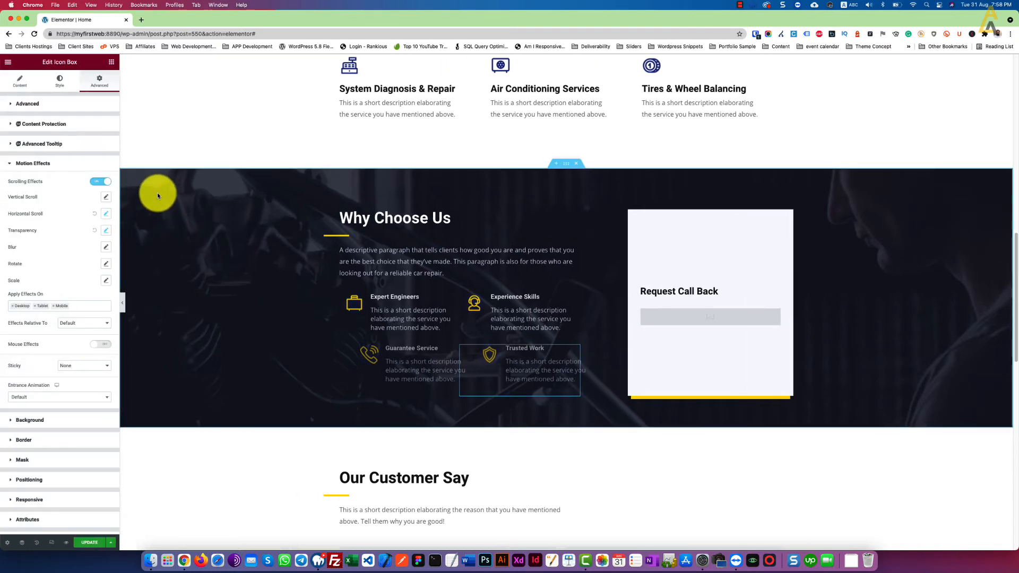
- Set the "Why Choose Us" section's background image Attachment to Default and check how the background moves with the page
click(571, 166)
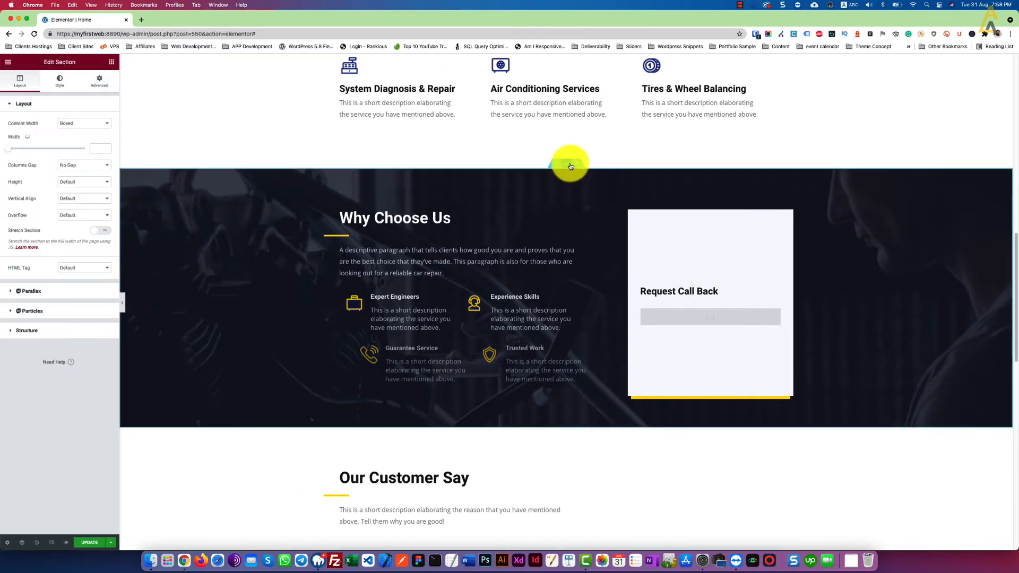
click(64, 80)
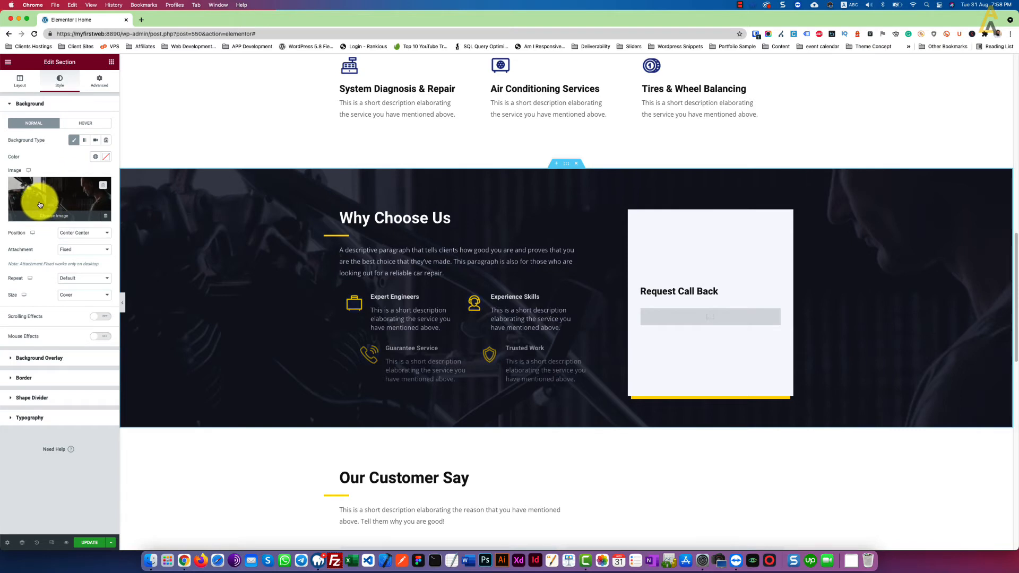
click(82, 250)
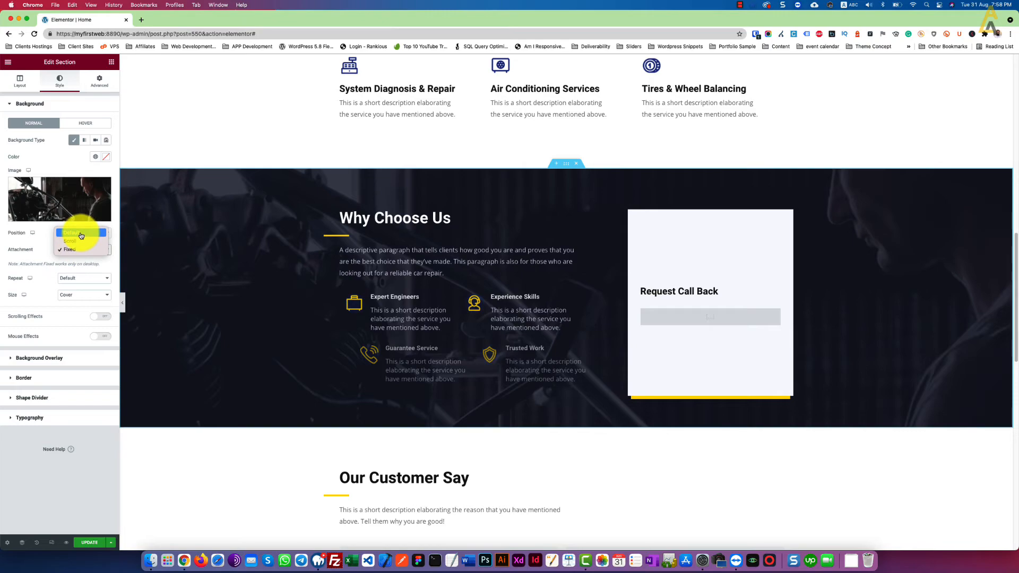
click(81, 238)
scroll(266, 177, up, 10)
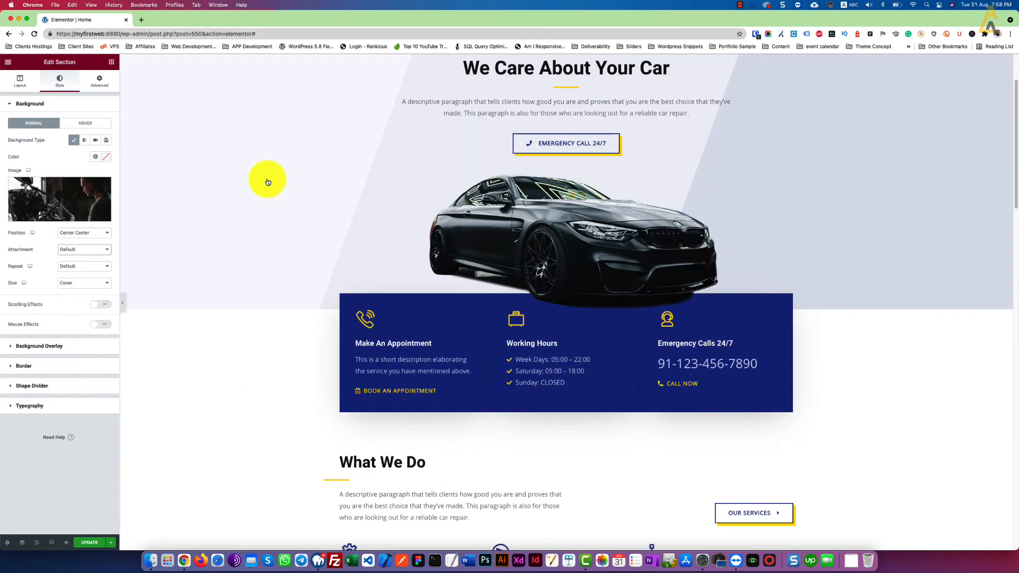
scroll(267, 180, down, 4)
scroll(268, 182, down, 10)
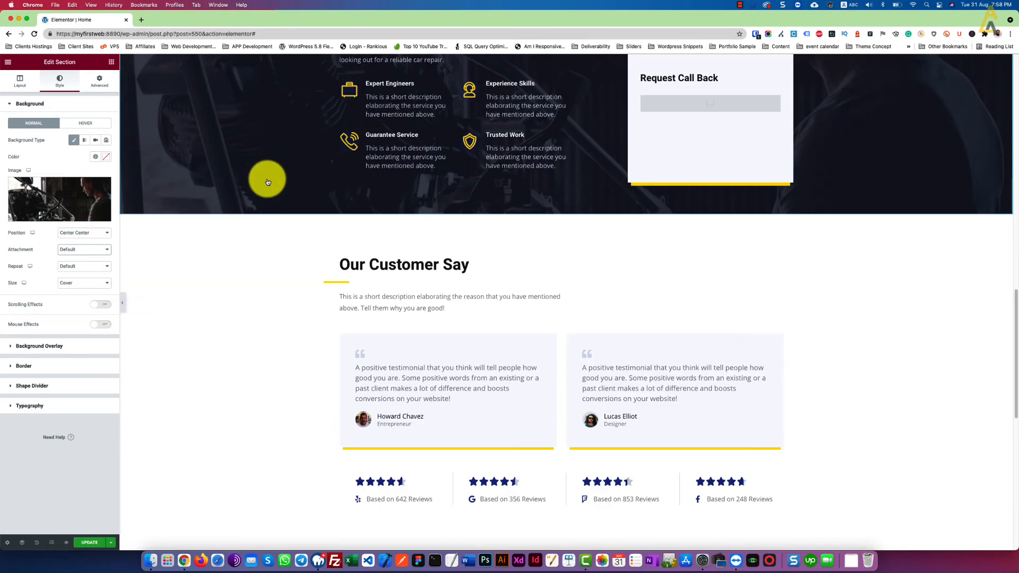
scroll(268, 182, up, 5)
scroll(268, 182, down, 4)
scroll(268, 182, down, 2)
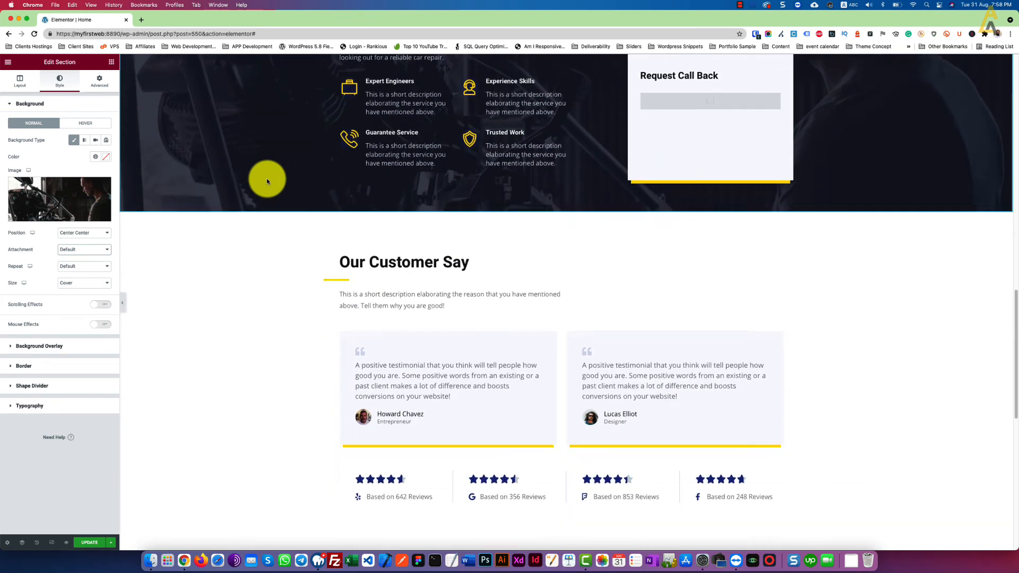
scroll(267, 177, up, 4)
- Set the section's background image Attachment back to Fixed
click(89, 266)
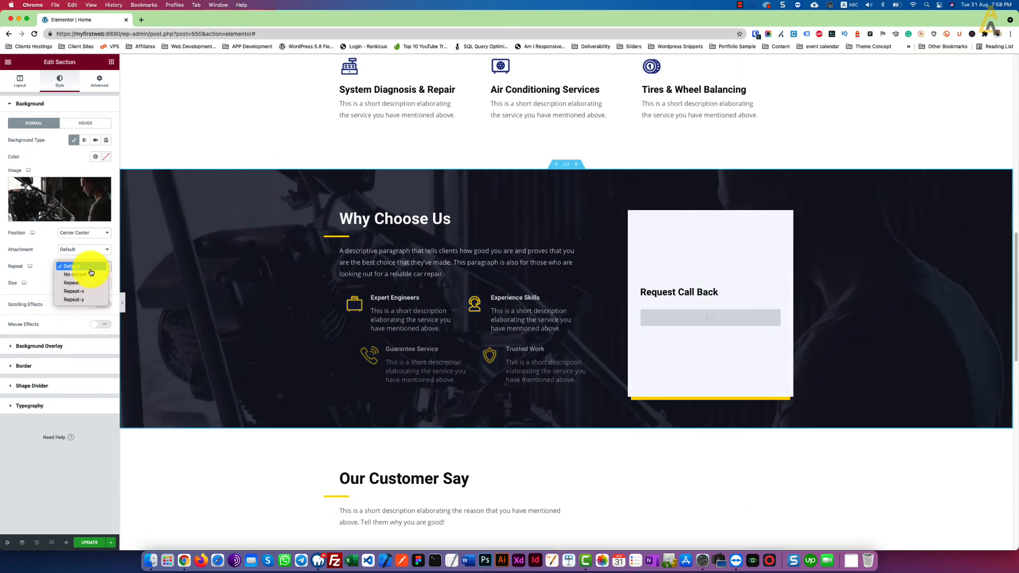
click(82, 251)
click(83, 251)
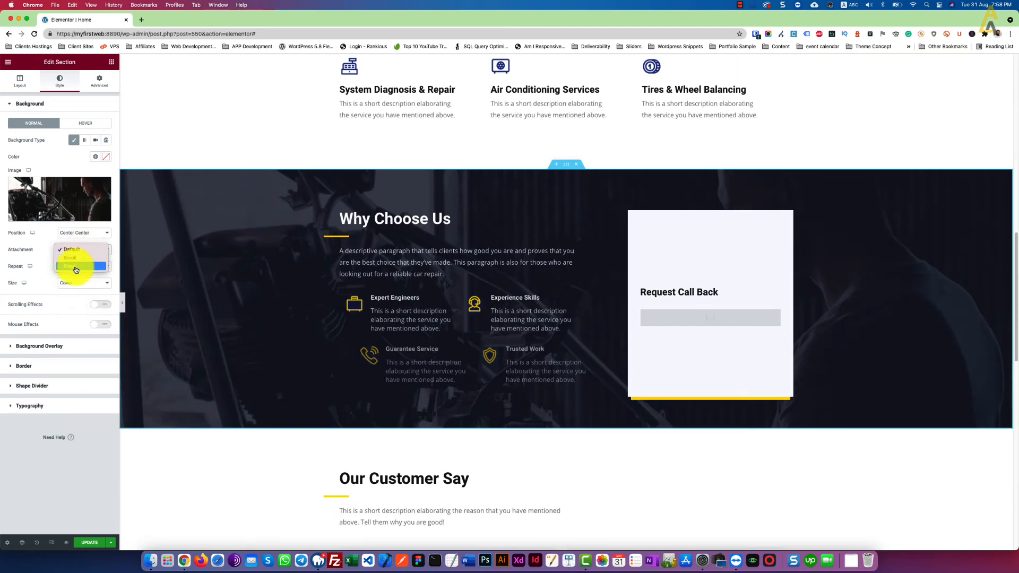
click(76, 269)
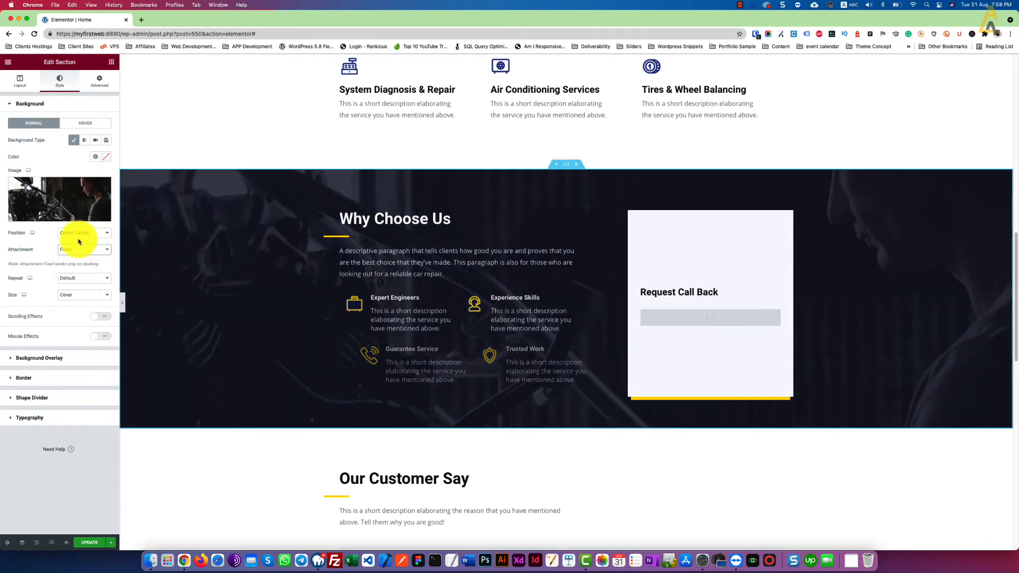
- Set the section's background image Size to Default and examine how the fixed image fills the section while the page moves
click(85, 296)
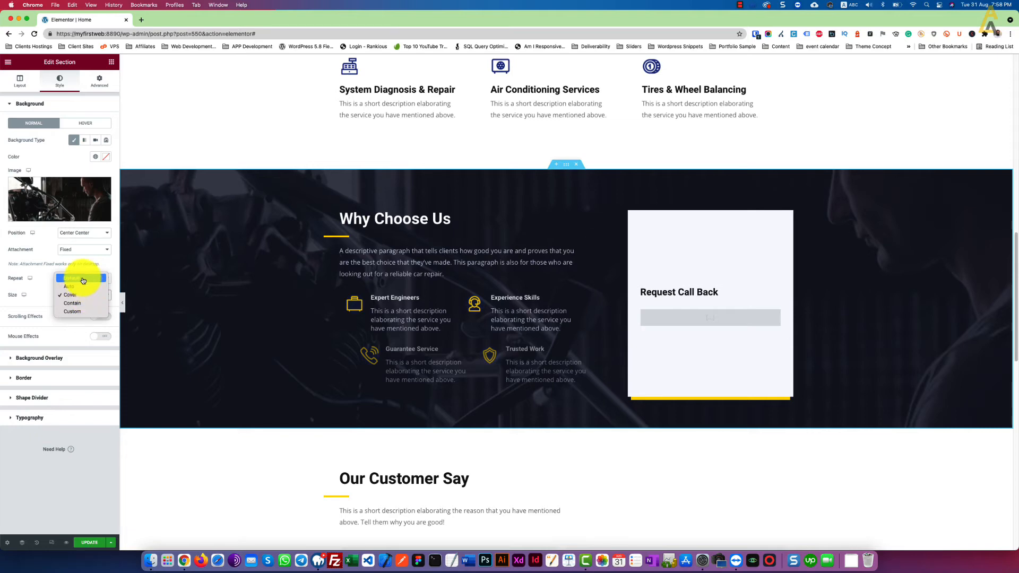
click(83, 279)
scroll(251, 230, down, 3)
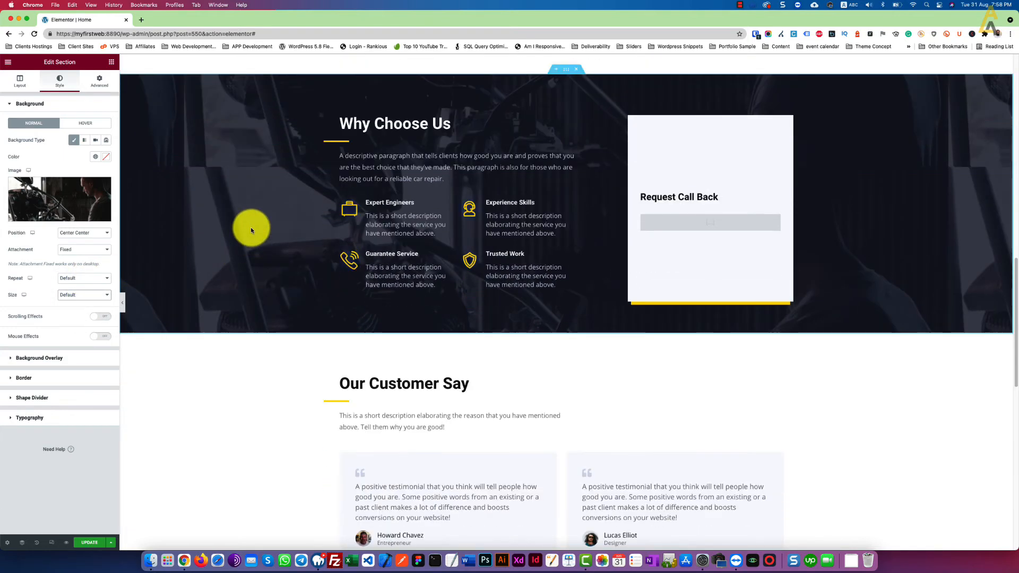
scroll(251, 230, up, 7)
scroll(251, 230, down, 5)
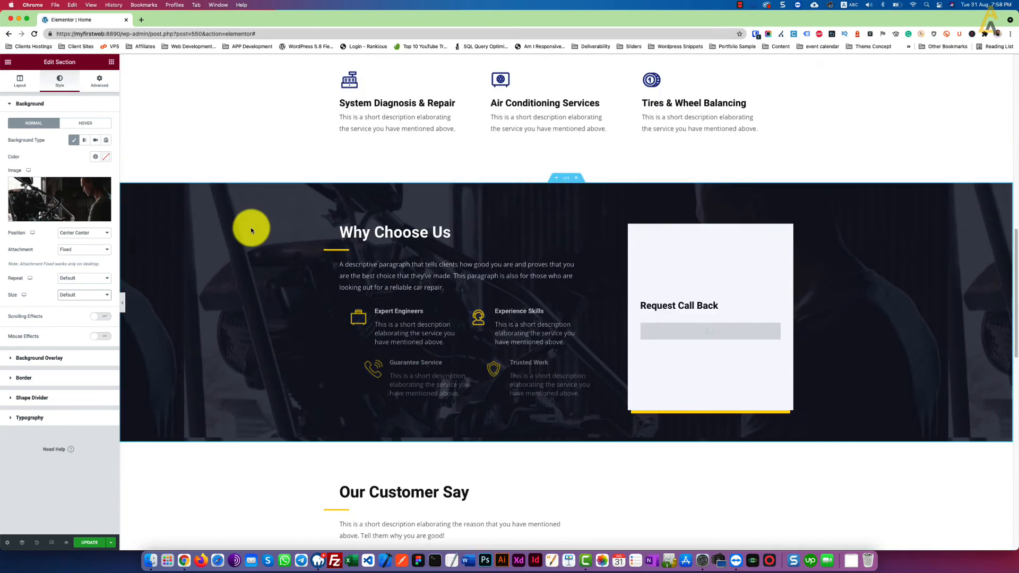
scroll(251, 230, up, 3)
scroll(251, 230, down, 5)
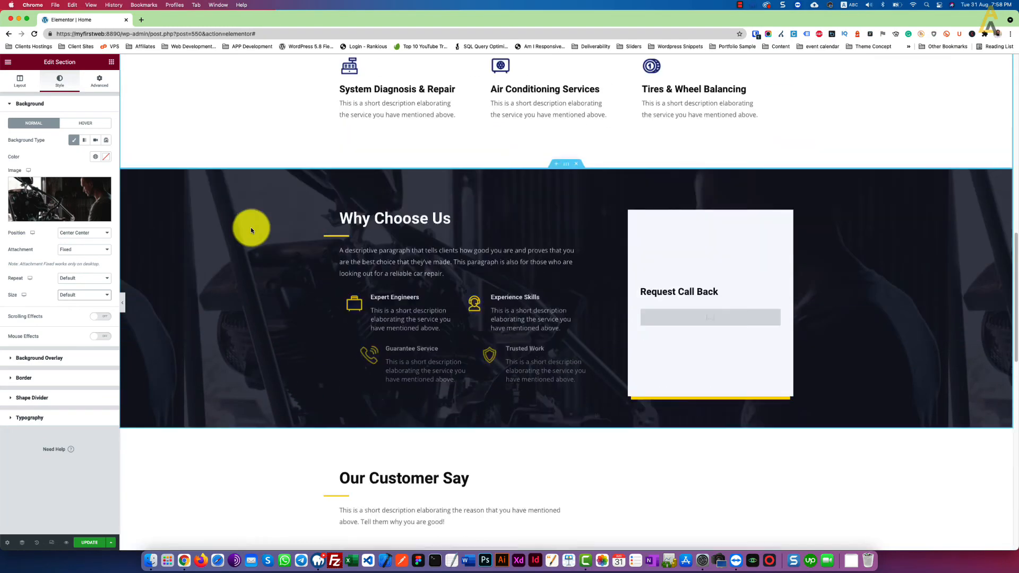
scroll(251, 230, up, 3)
scroll(251, 229, down, 3)
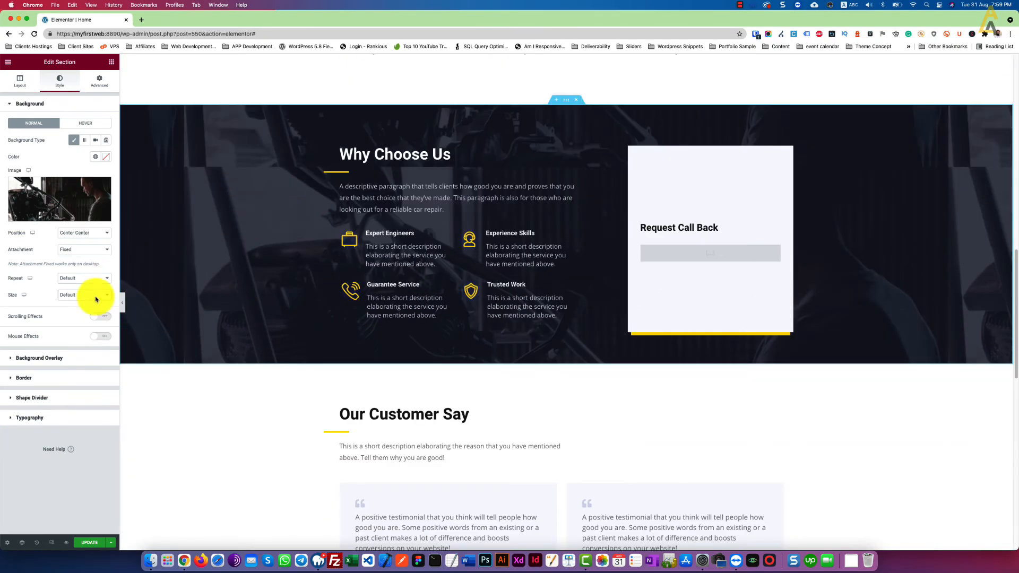
- Set the section's background image Repeat to No-repeat and check how the image covers the section while the page moves
click(73, 278)
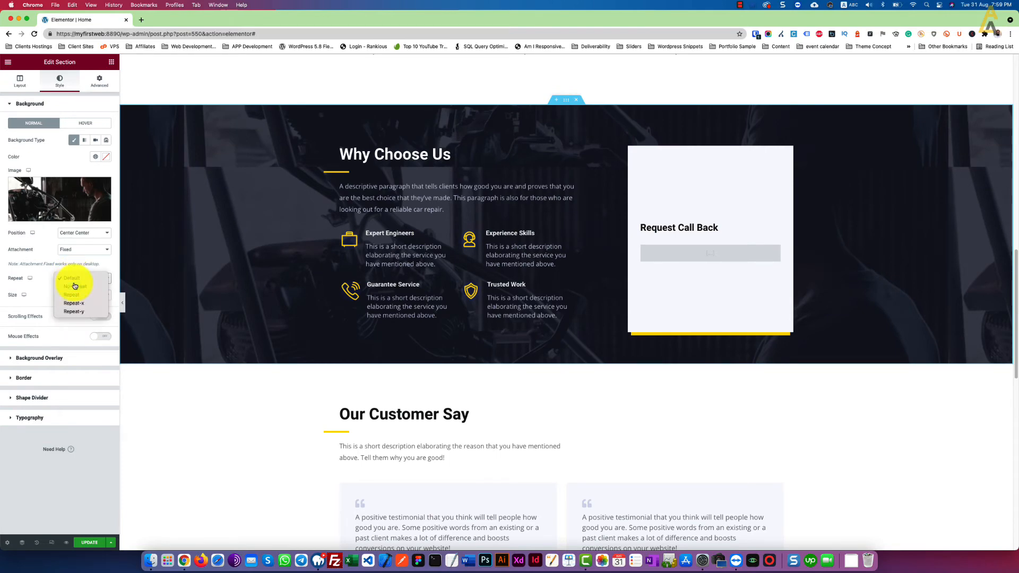
click(77, 289)
scroll(218, 246, up, 5)
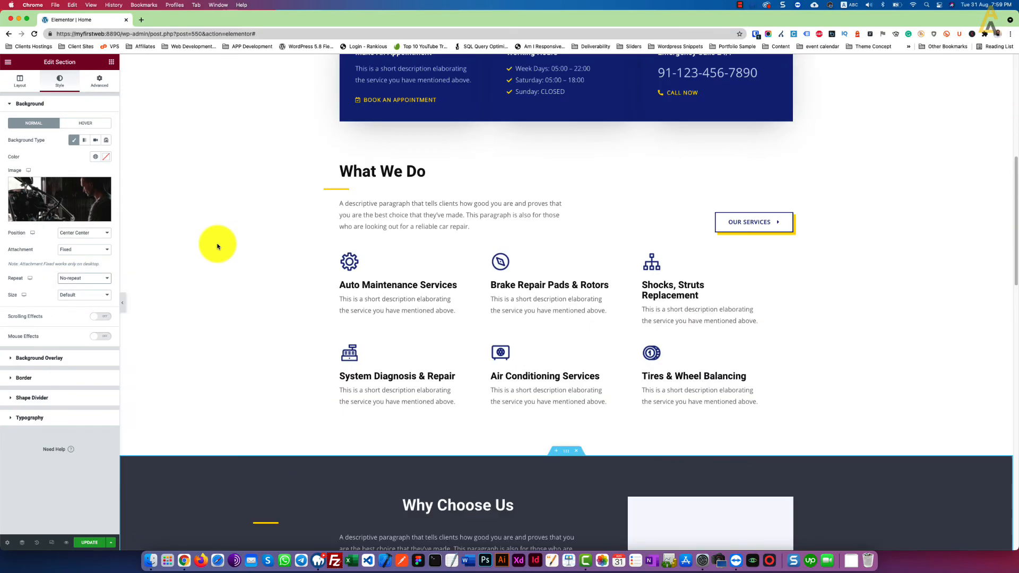
scroll(218, 246, down, 5)
scroll(217, 246, up, 6)
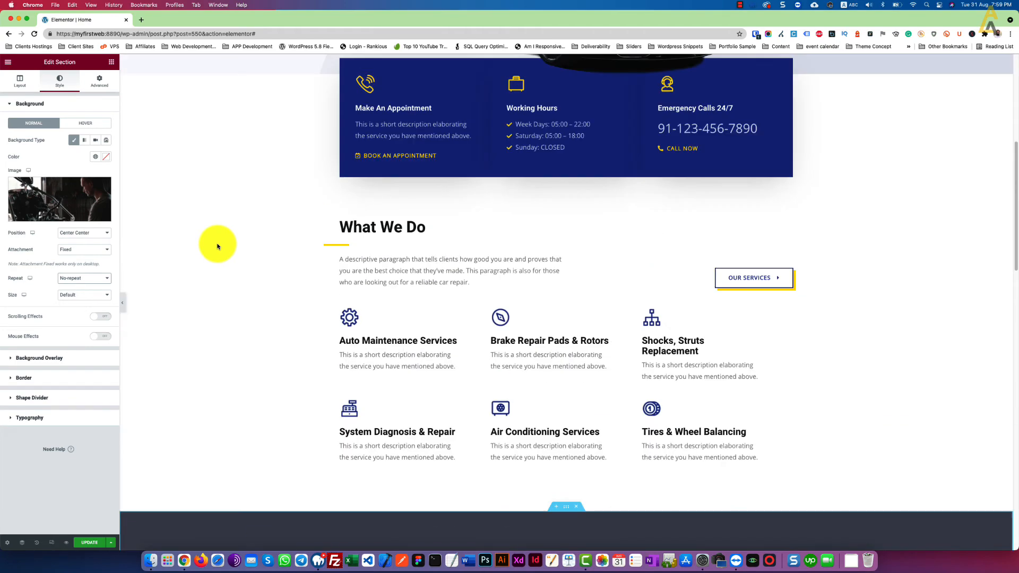
scroll(218, 247, down, 5)
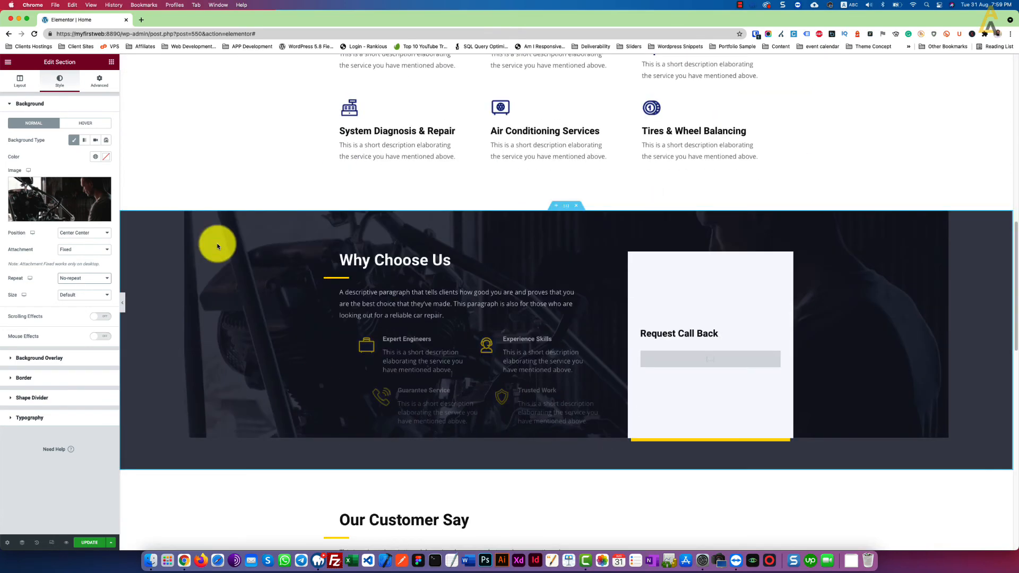
- Turn on Scrolling Effects for the "Why Choose Us" background, add the Scale effect with Scale Up direction, and check it as the page moves
scroll(217, 246, up, 6)
scroll(217, 247, down, 5)
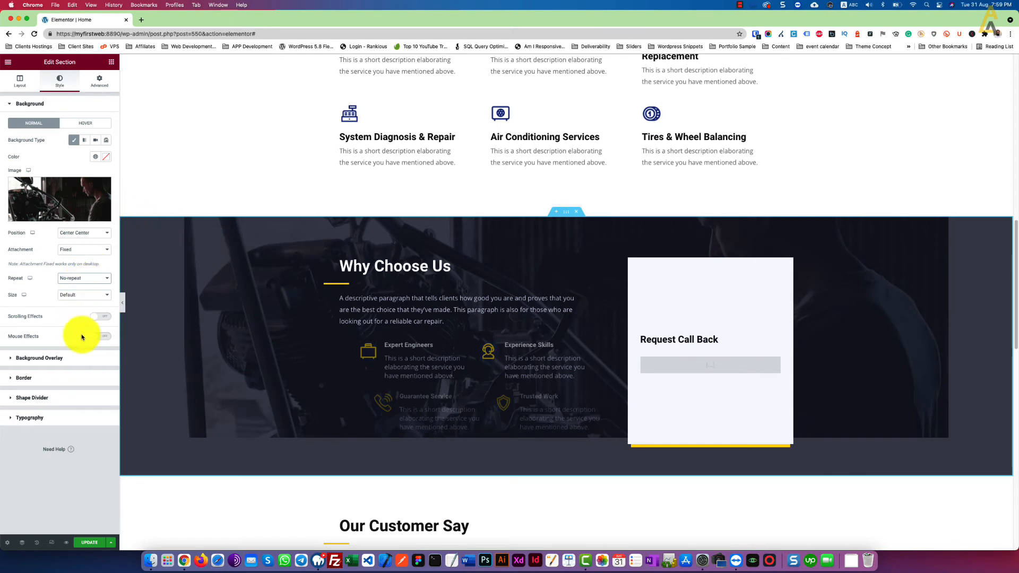
click(110, 317)
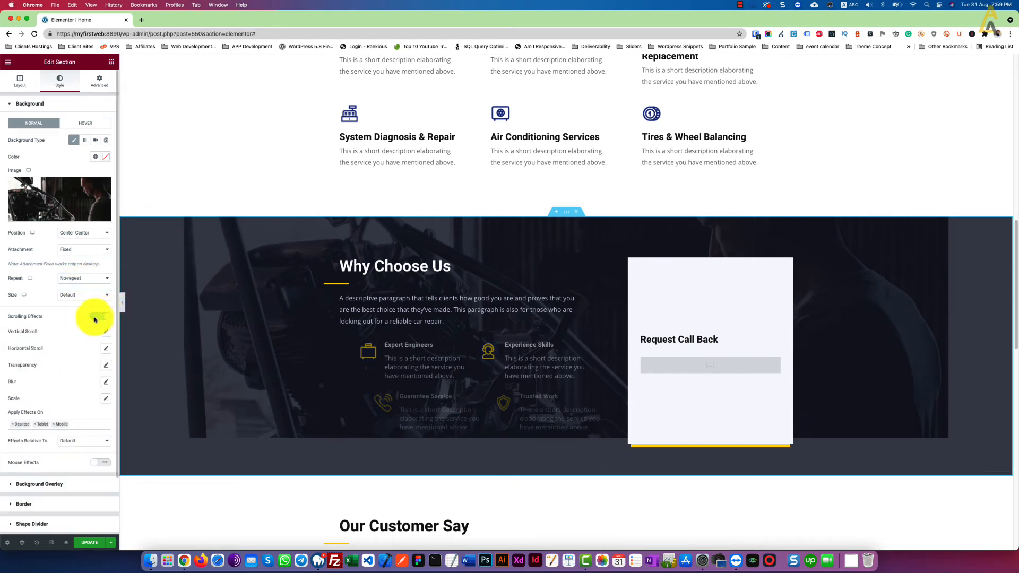
scroll(97, 314, down, 1)
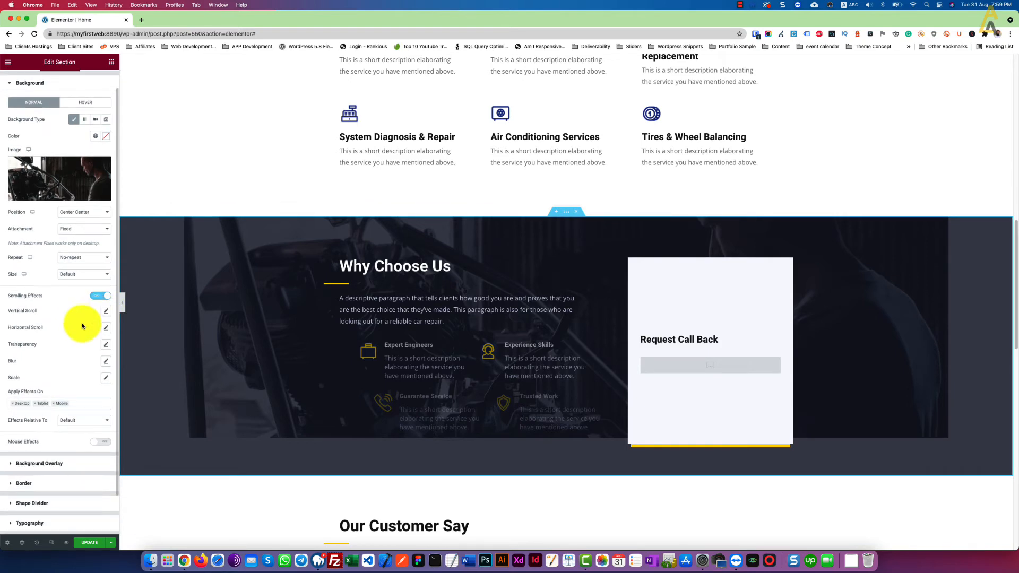
click(105, 379)
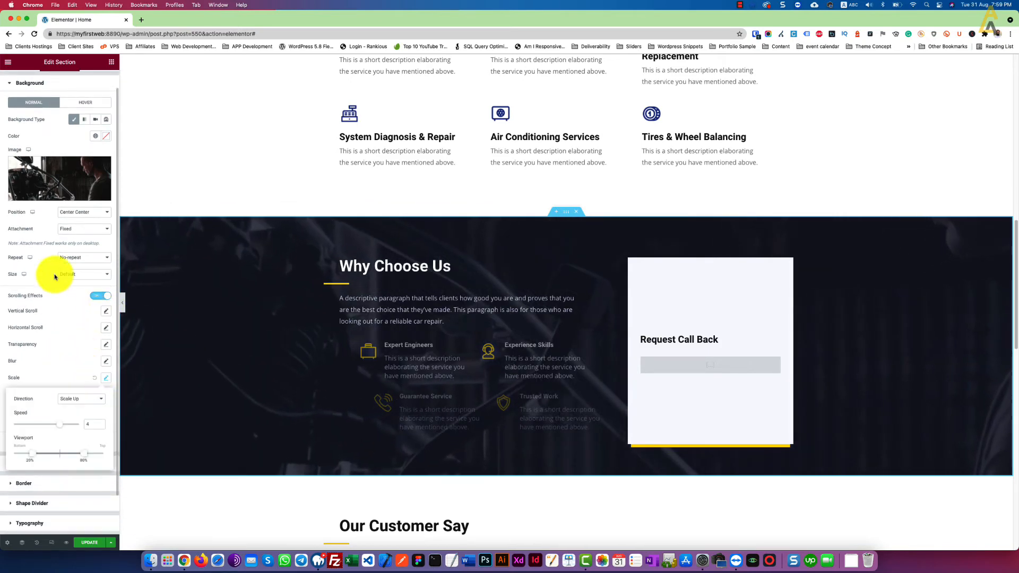
scroll(221, 284, up, 10)
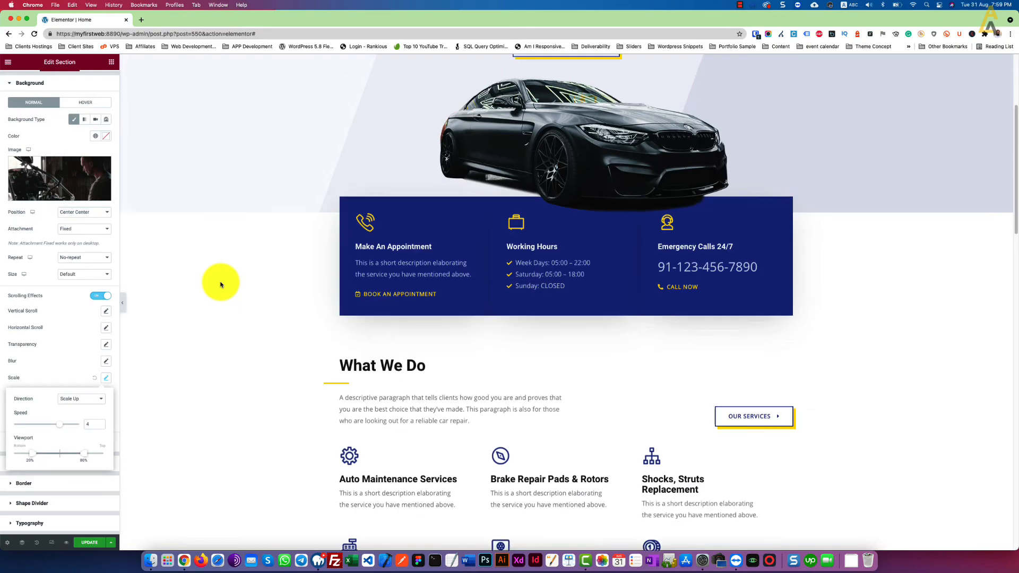
scroll(221, 285, down, 4)
scroll(221, 285, down, 5)
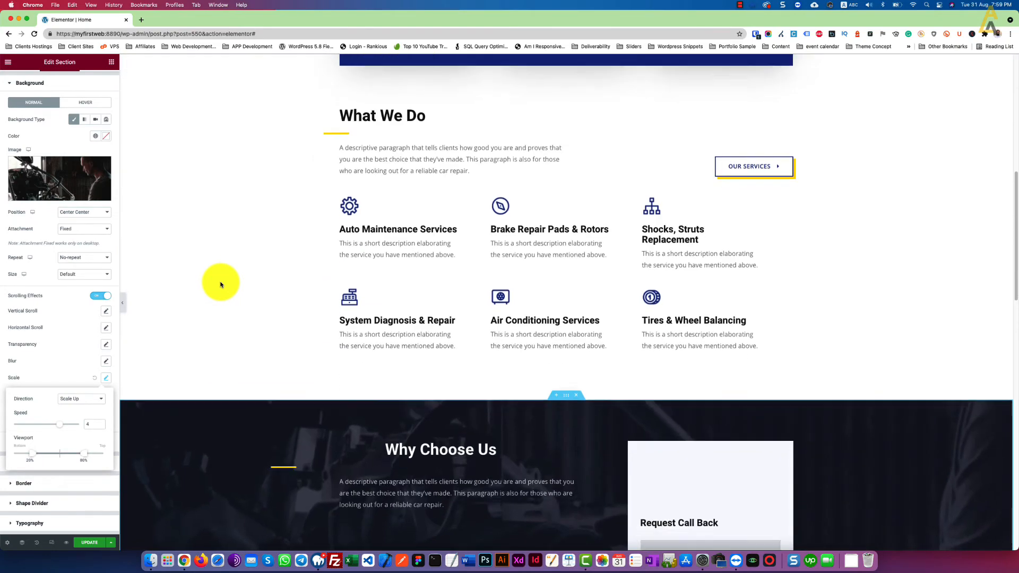
scroll(220, 285, down, 4)
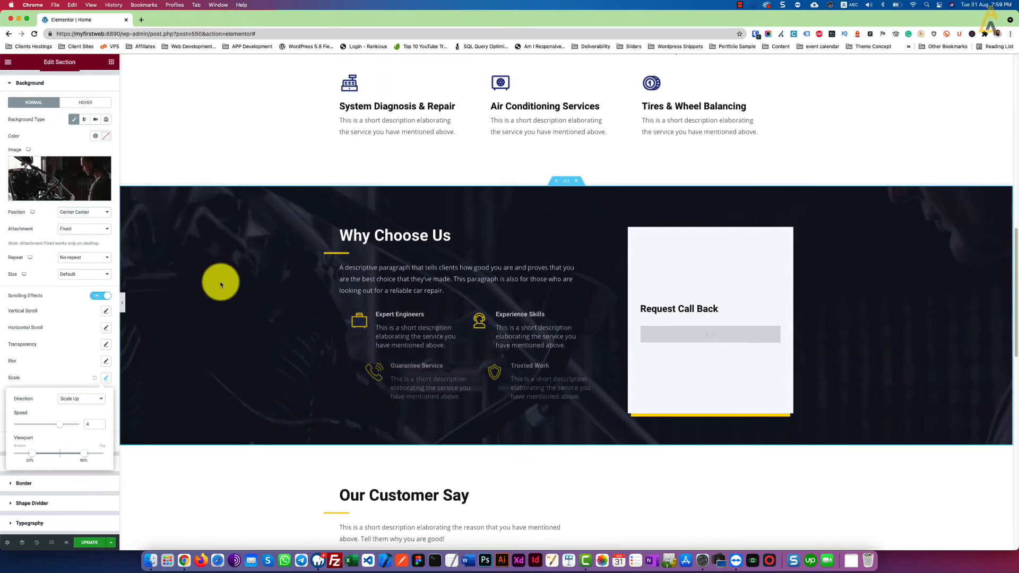
scroll(221, 284, down, 4)
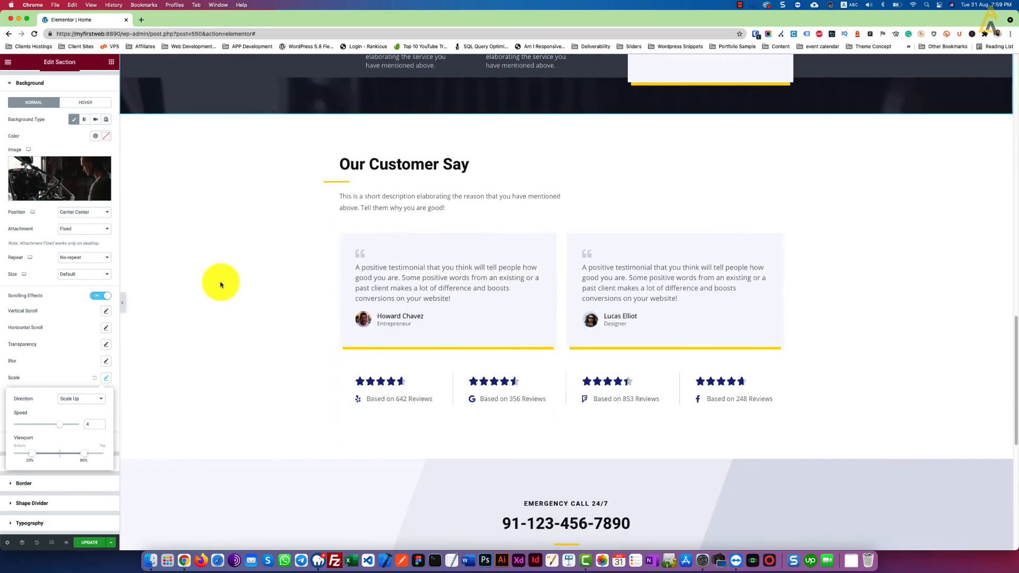
- Hide the editing panel to examine the scrolling effects across the full-width page, and restore the panel
click(123, 302)
scroll(186, 280, up, 17)
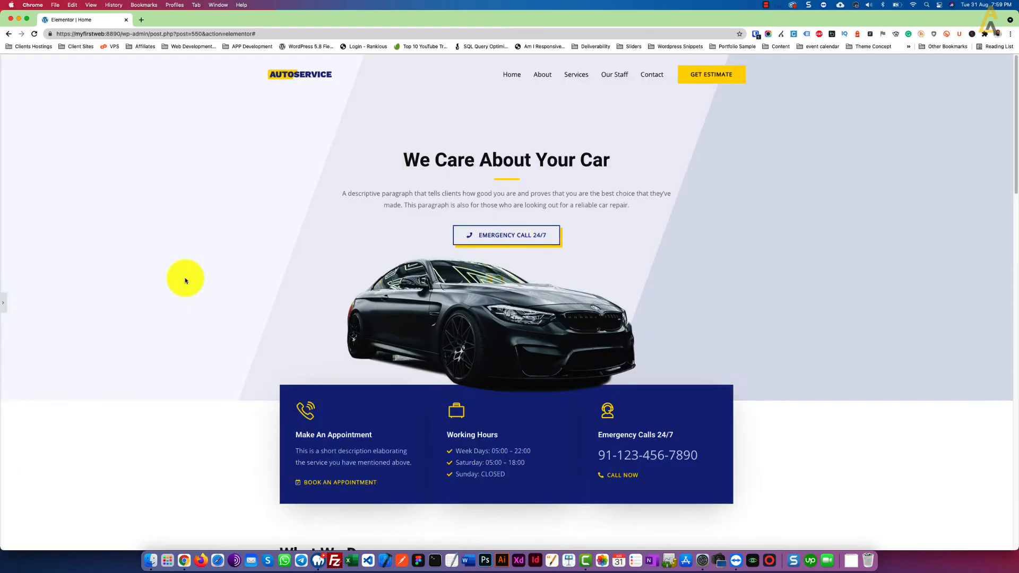
scroll(185, 280, down, 14)
scroll(185, 280, down, 10)
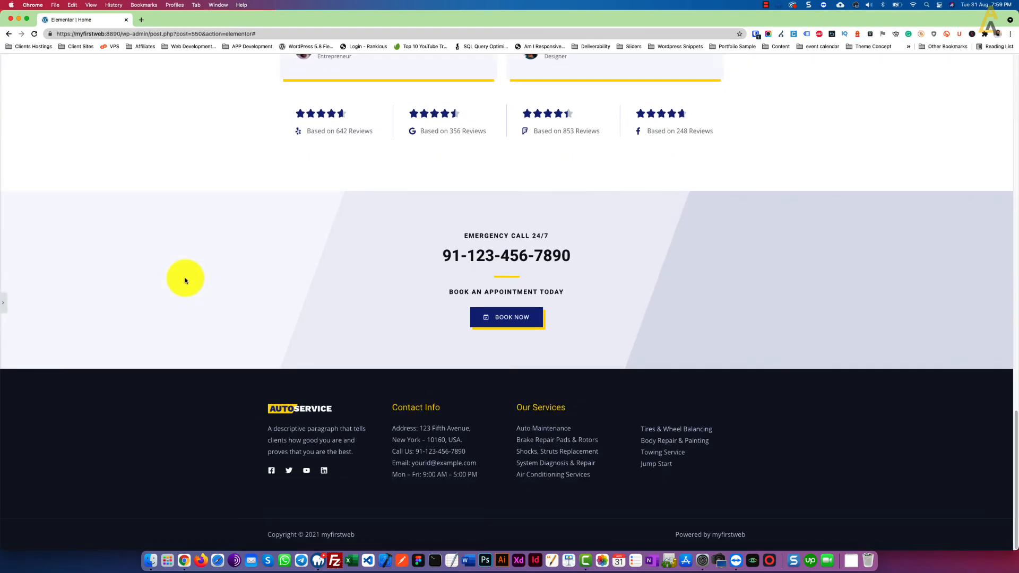
scroll(186, 280, up, 13)
scroll(185, 280, up, 12)
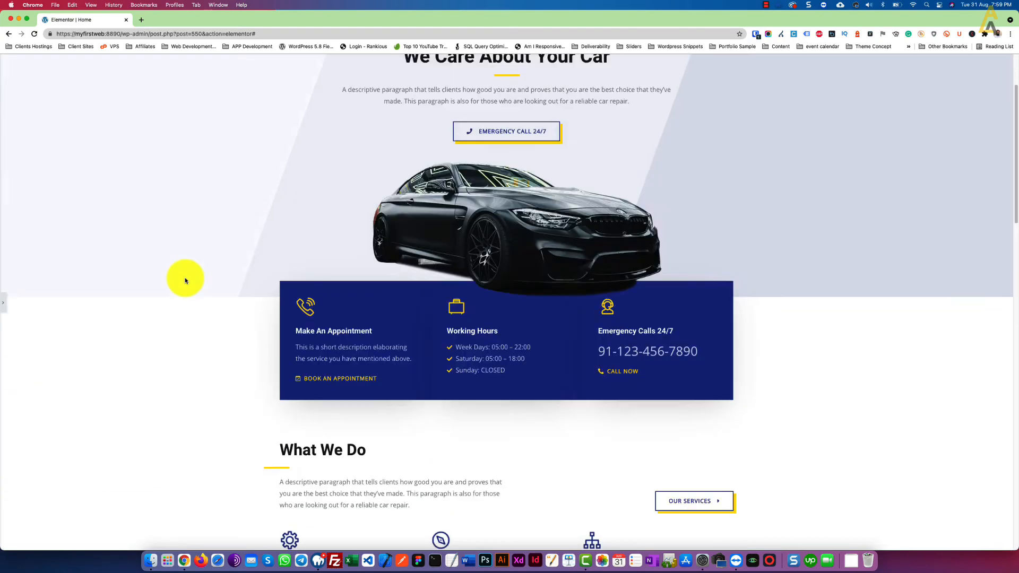
scroll(185, 280, down, 5)
scroll(185, 280, down, 8)
scroll(183, 277, up, 2)
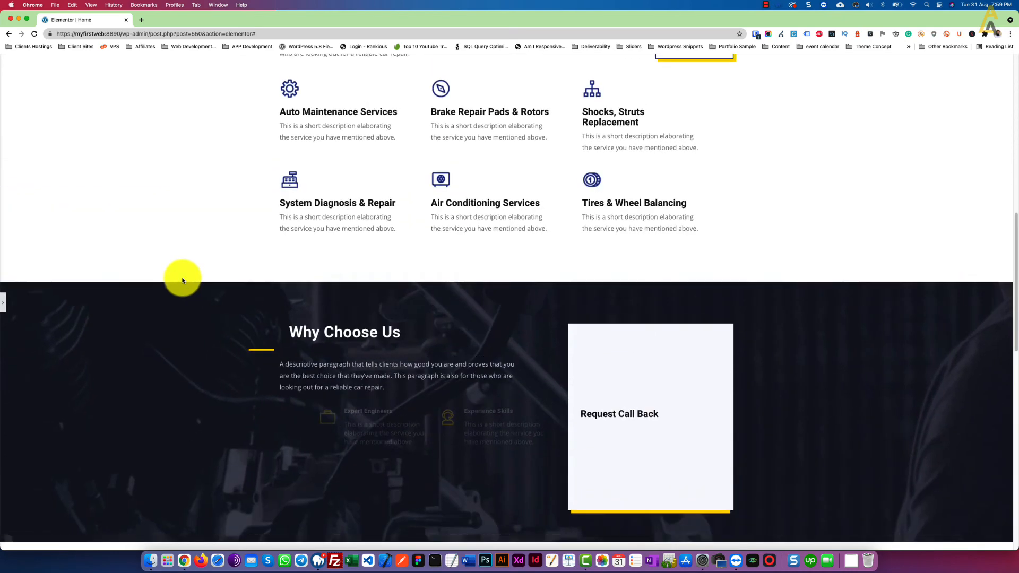
click(4, 302)
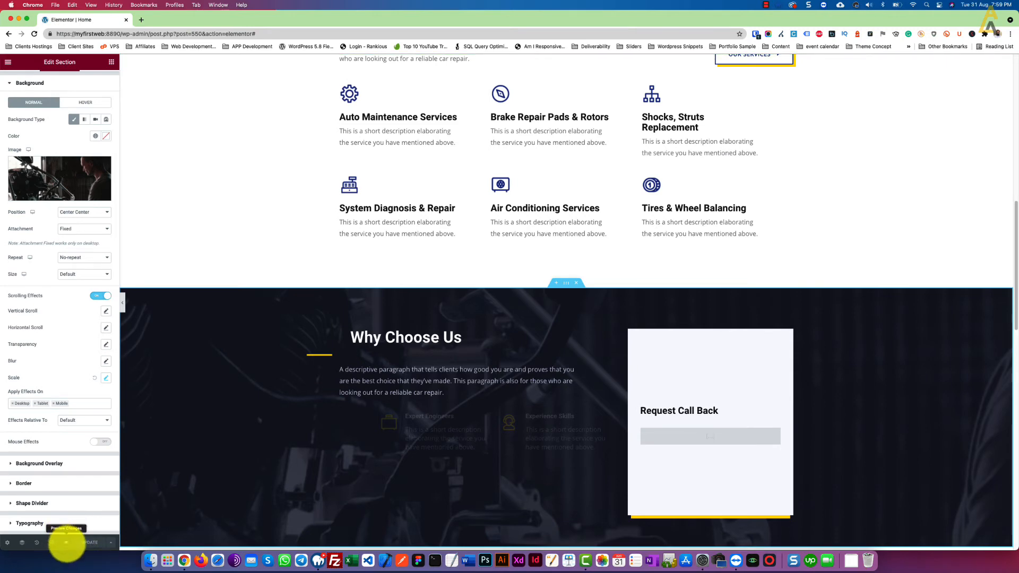
- Preview the home page in a separate browser tab and examine its scrolling effects down to the footer and back
click(66, 542)
scroll(422, 140, down, 10)
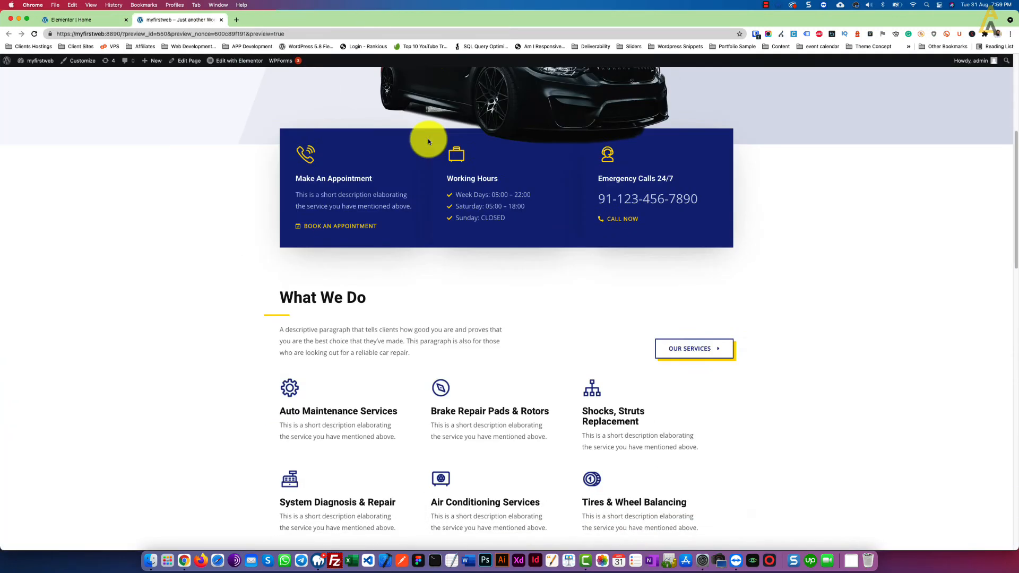
scroll(428, 141, down, 15)
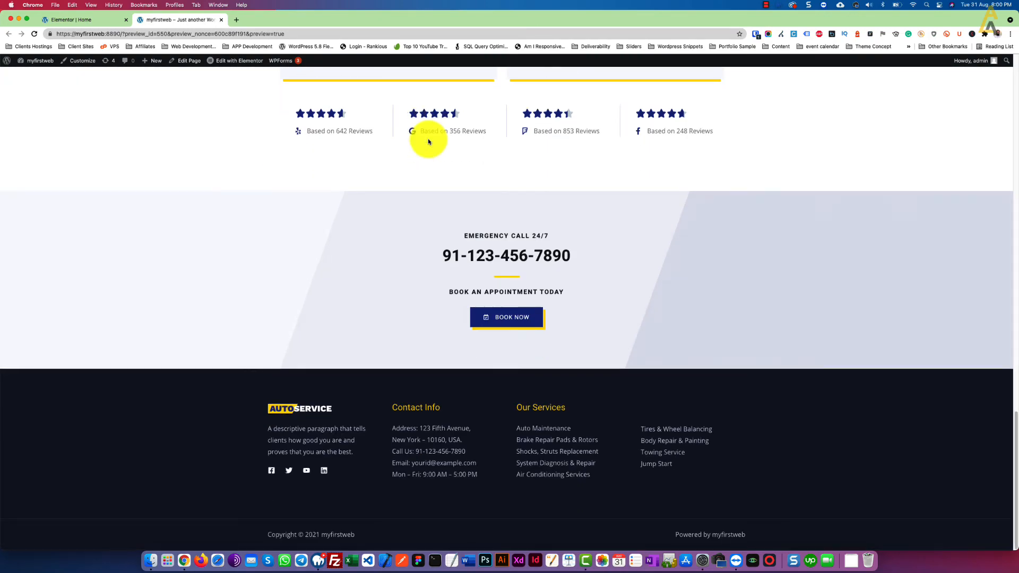
scroll(429, 141, up, 12)
scroll(427, 140, up, 10)
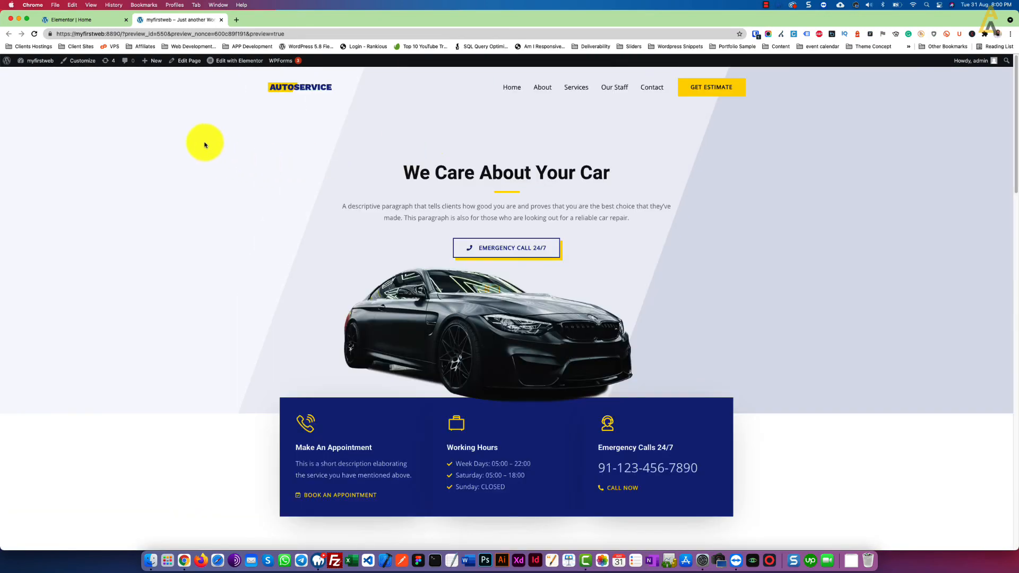
- Return to the Elementor editor, switch the page to the tablet responsive view, and check its layout
click(104, 25)
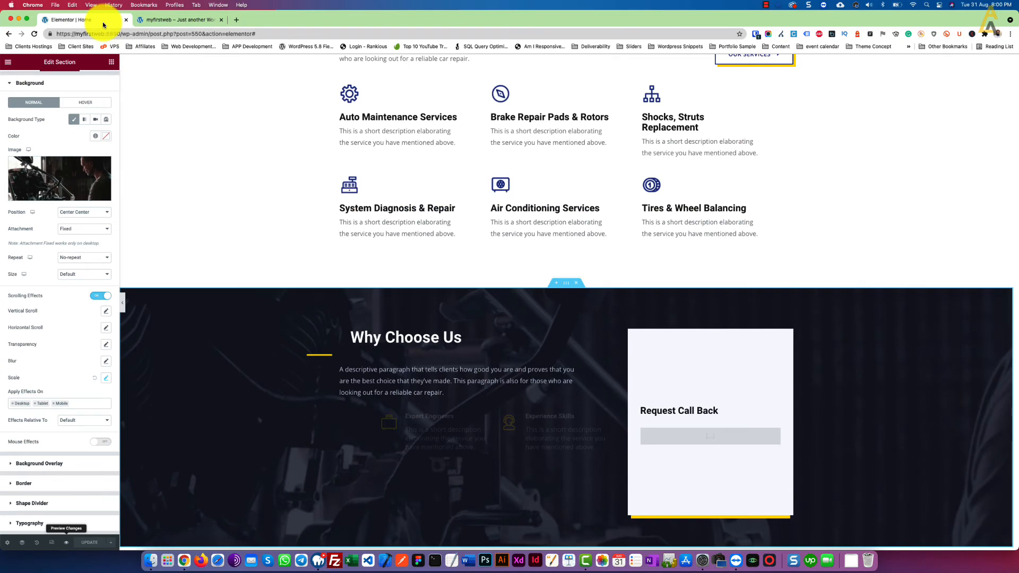
scroll(254, 159, up, 10)
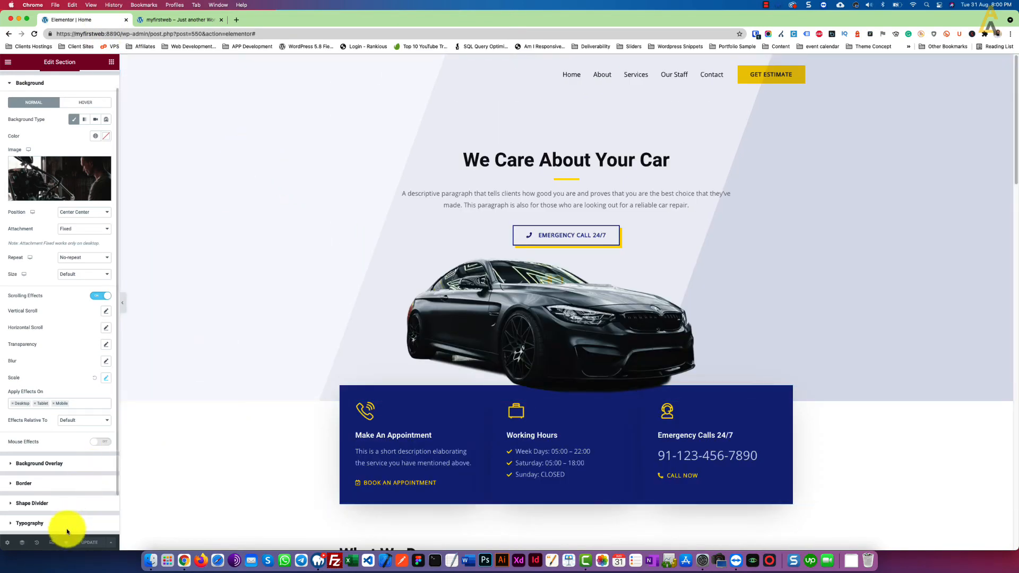
click(51, 542)
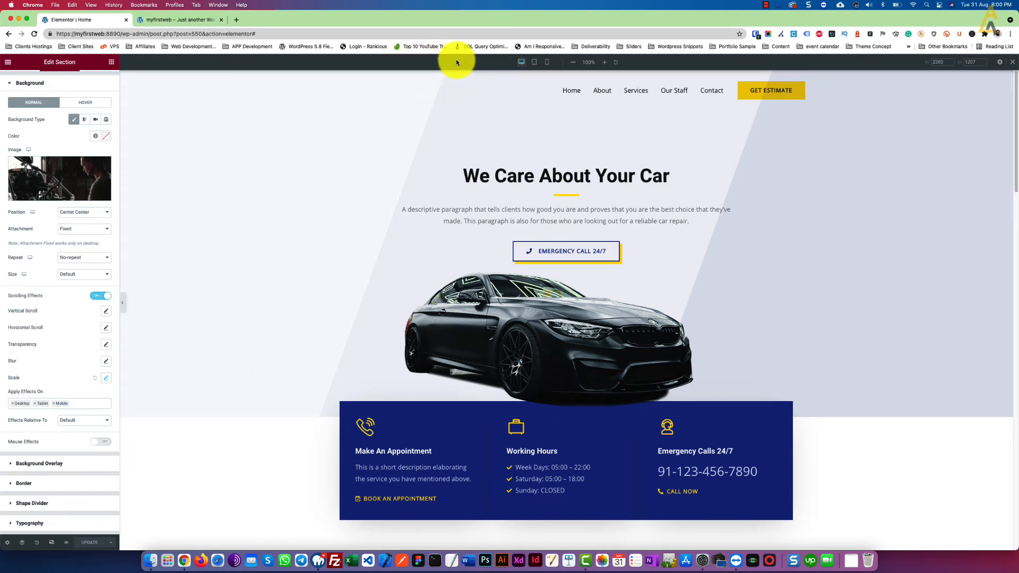
click(535, 64)
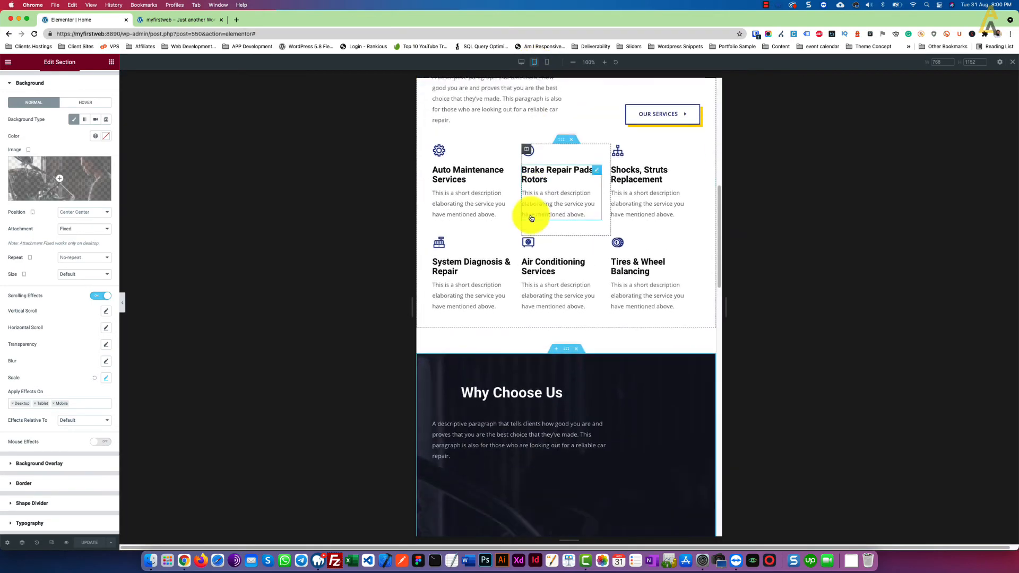
scroll(428, 155, down, 3)
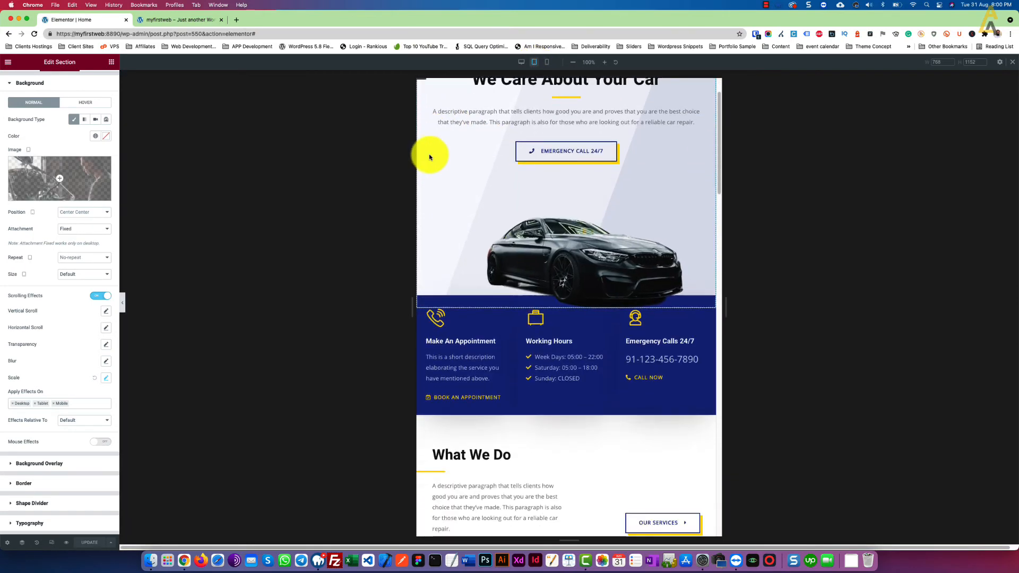
scroll(429, 157, down, 5)
scroll(429, 157, up, 6)
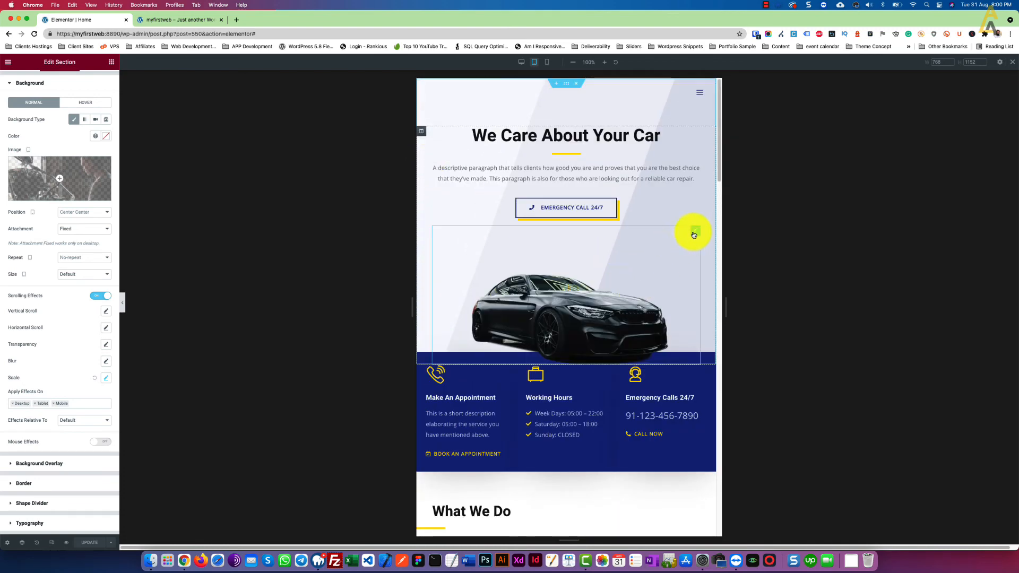
- Open the hero car image's settings and set its tablet top margin to -20 px
click(694, 235)
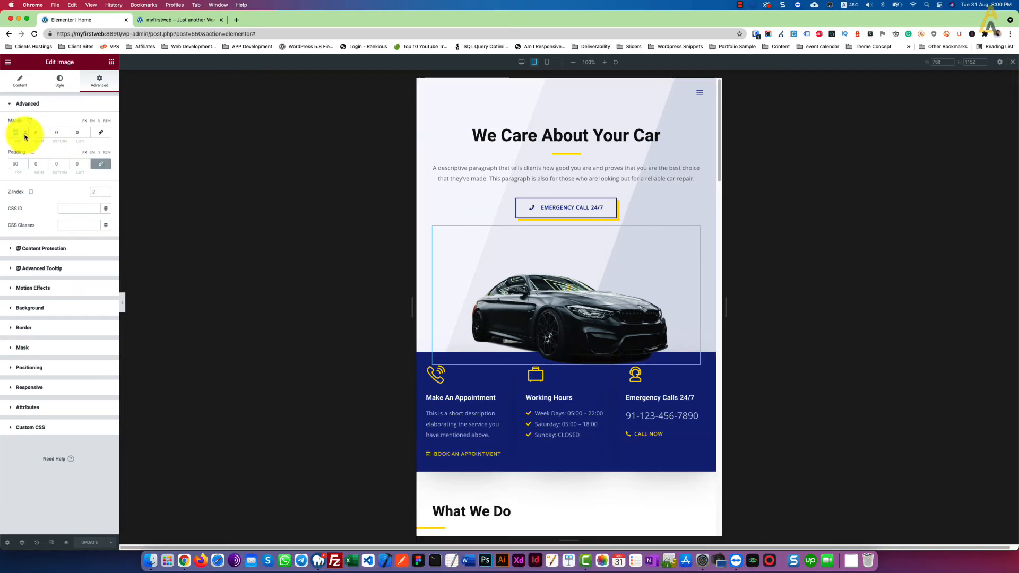
click(24, 135)
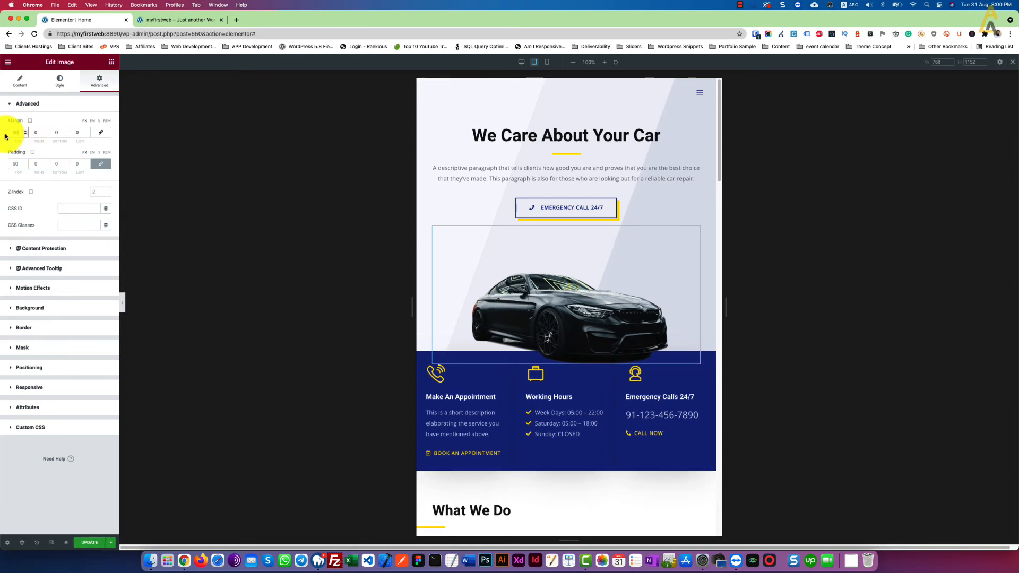
text(0)
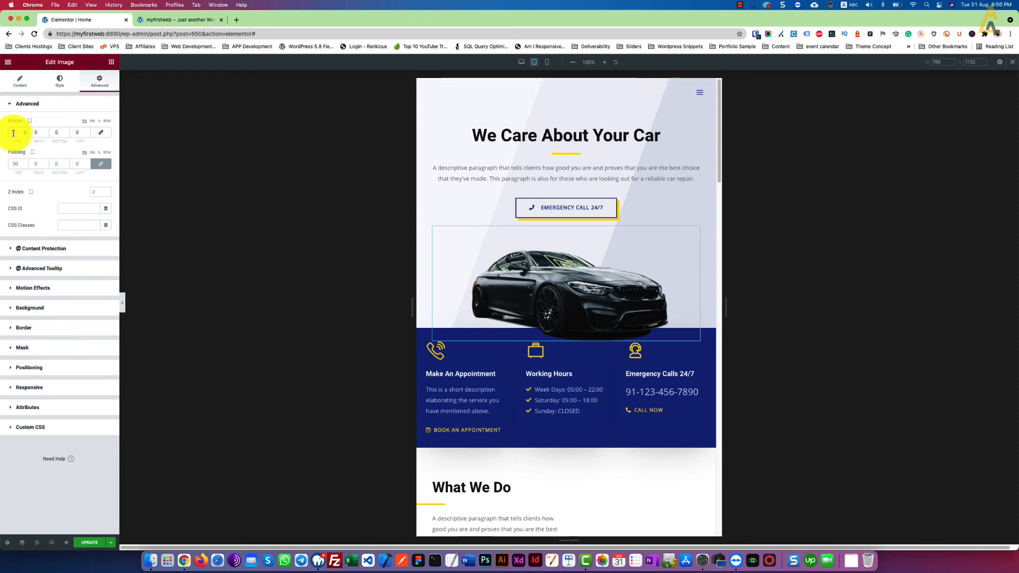
click(25, 136)
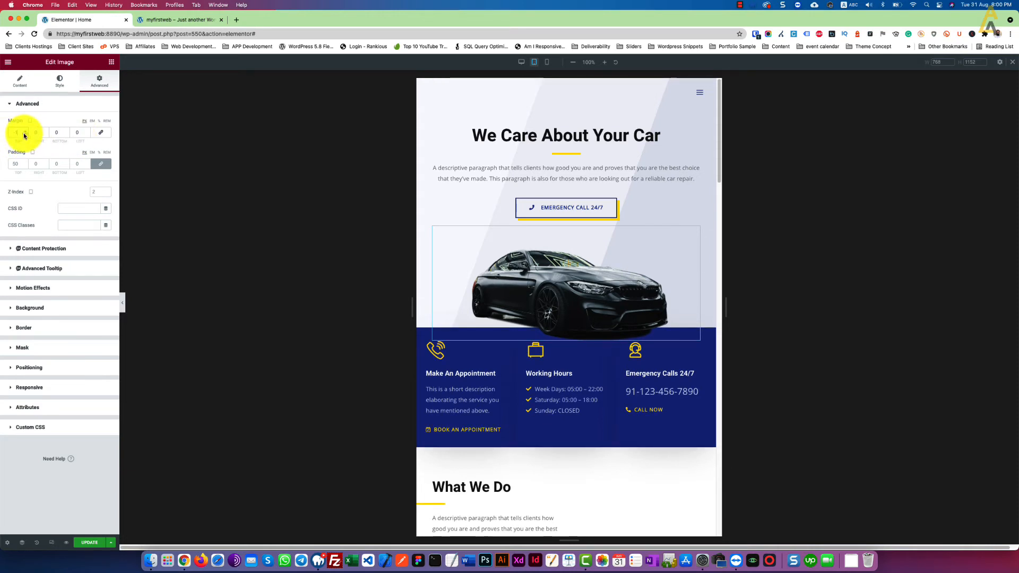
click(25, 135)
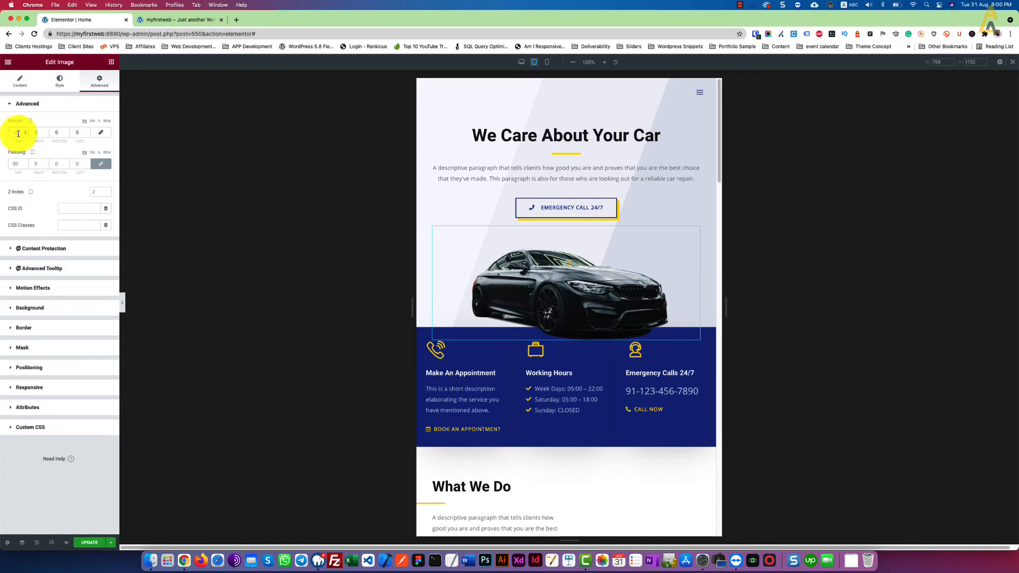
text(0)
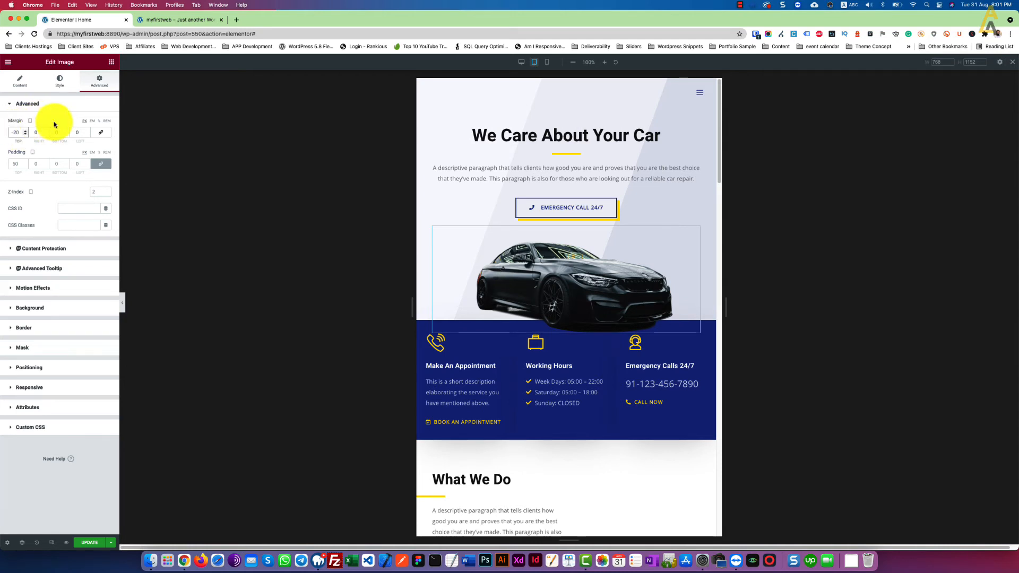
- Set the car image's tablet left margin to -50 px and check how the car moves with the page
click(86, 133)
text(-5)
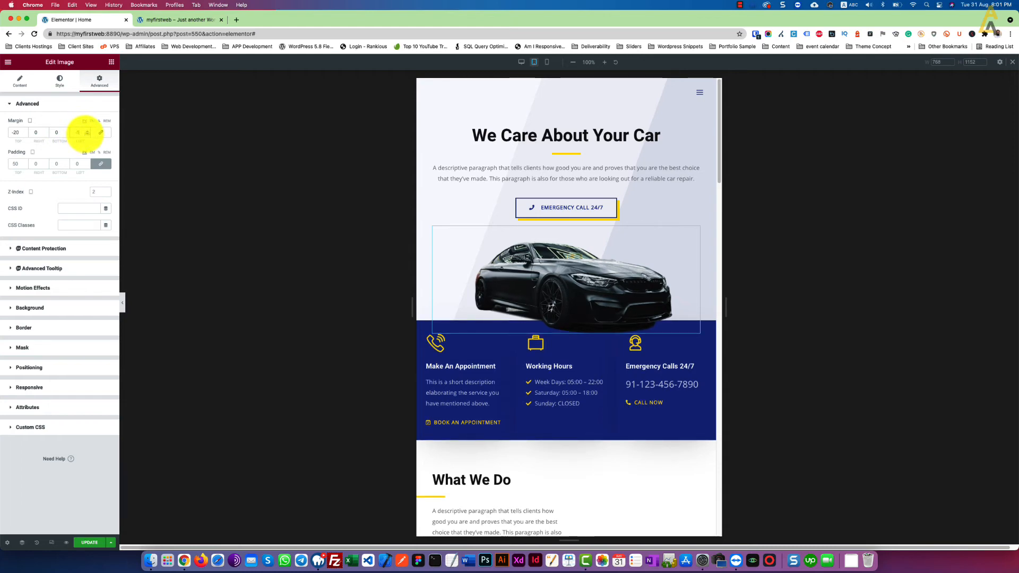
text(0)
scroll(575, 229, down, 1)
scroll(575, 228, up, 1)
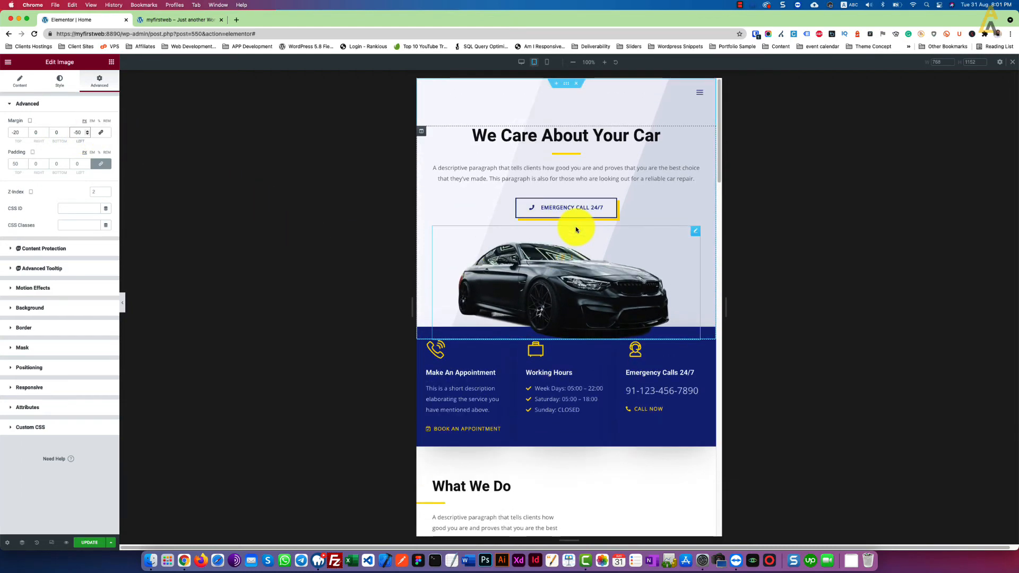
scroll(575, 229, down, 4)
scroll(575, 230, up, 4)
scroll(576, 229, down, 4)
scroll(576, 229, up, 4)
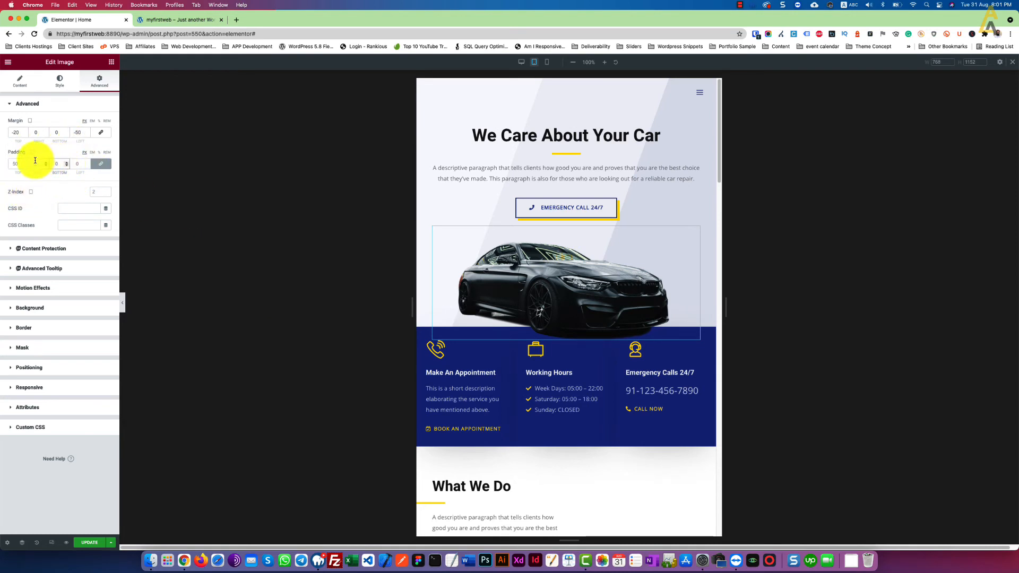
- Unlink the car image's tablet padding values and set the top padding to 50 px
click(97, 167)
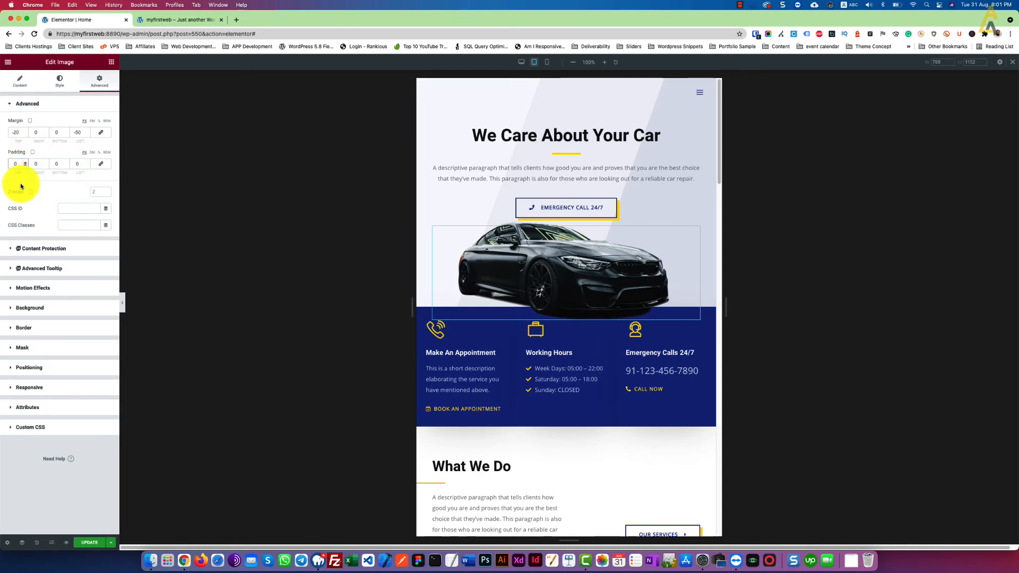
text(50)
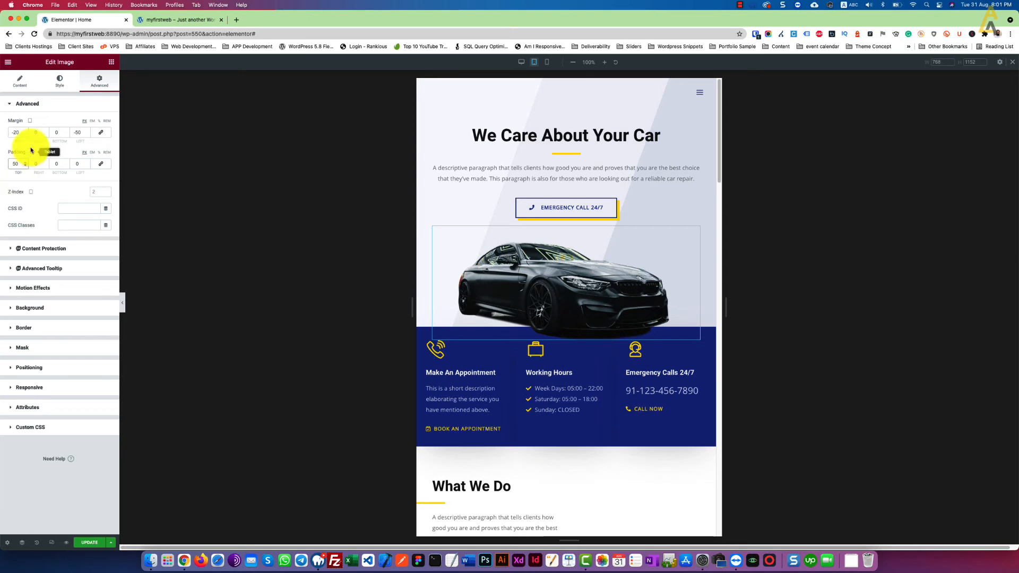
- Decrease the car image's tablet left margin below -50 px in small increments to shift the car further left
click(87, 134)
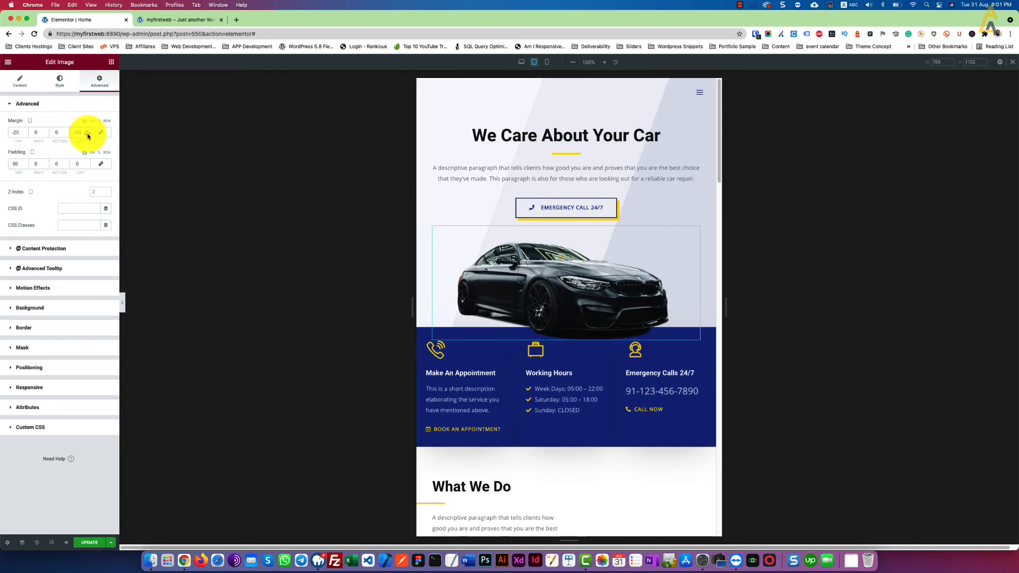
click(88, 134)
click(87, 134)
click(87, 134)
click(88, 136)
click(88, 136)
click(88, 135)
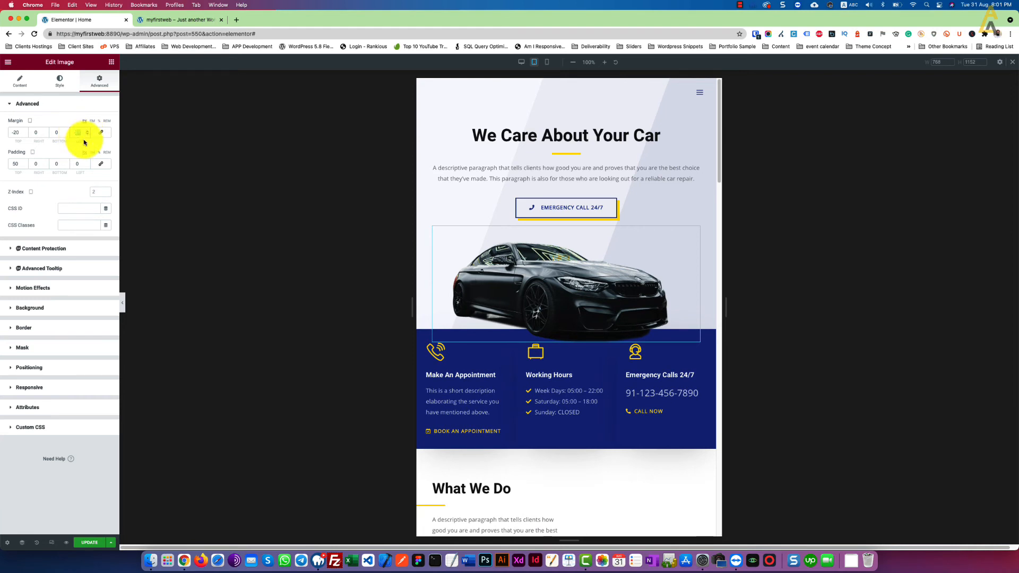
- Set the car image's tablet left margin to -100 px and check how the car moves with the page
text(-100)
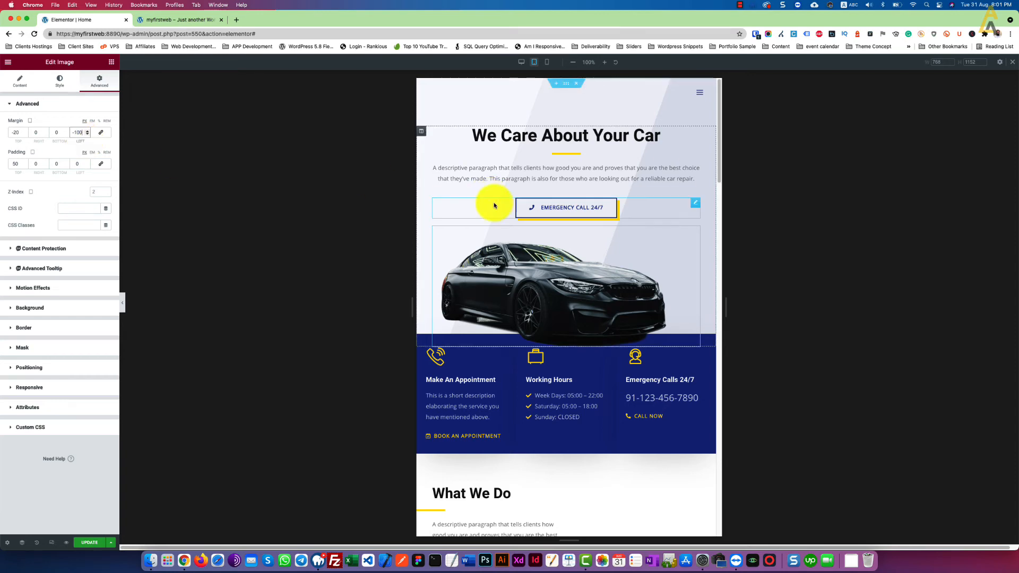
scroll(632, 225, down, 3)
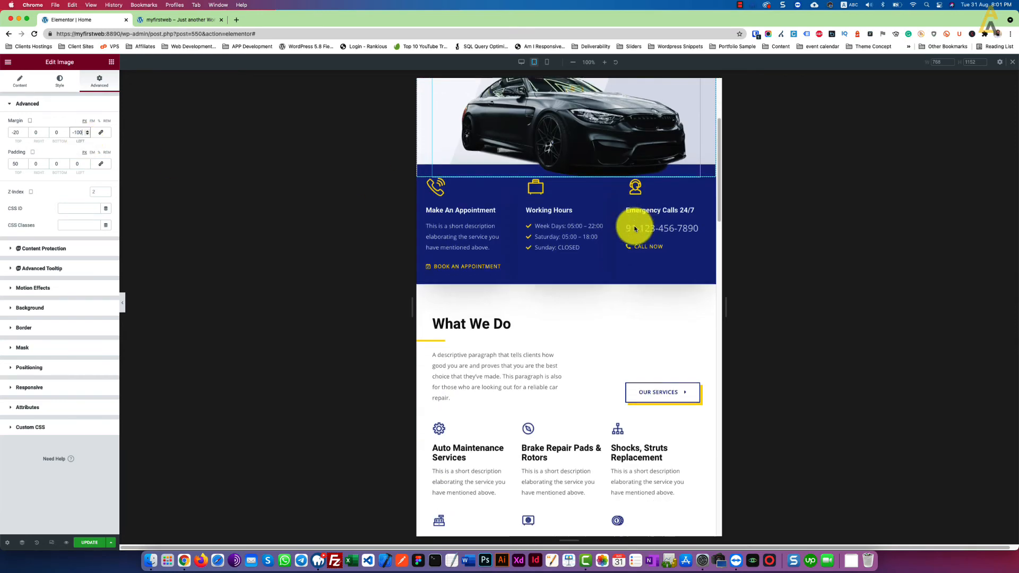
scroll(634, 226, up, 3)
scroll(634, 229, down, 3)
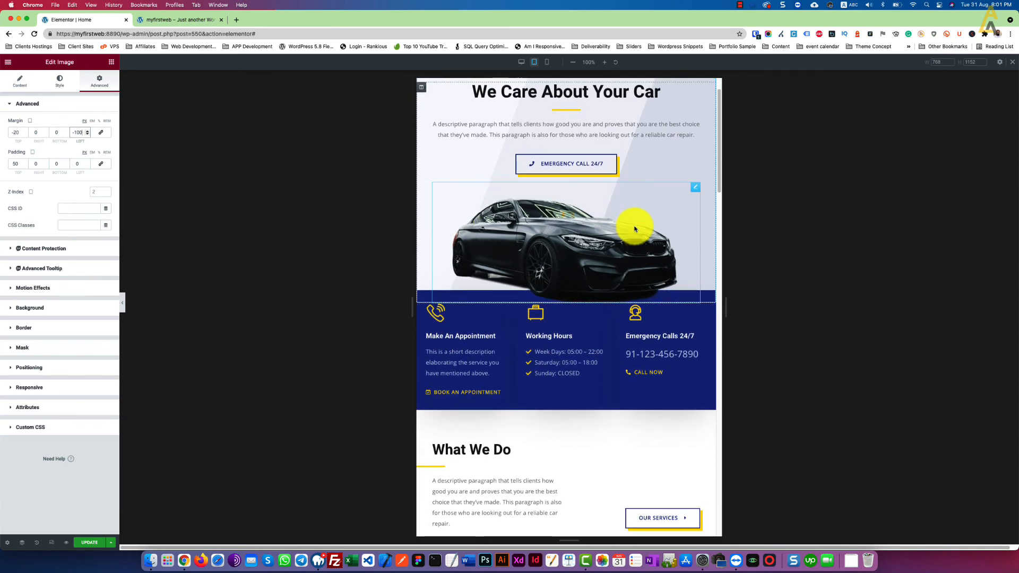
scroll(634, 229, up, 3)
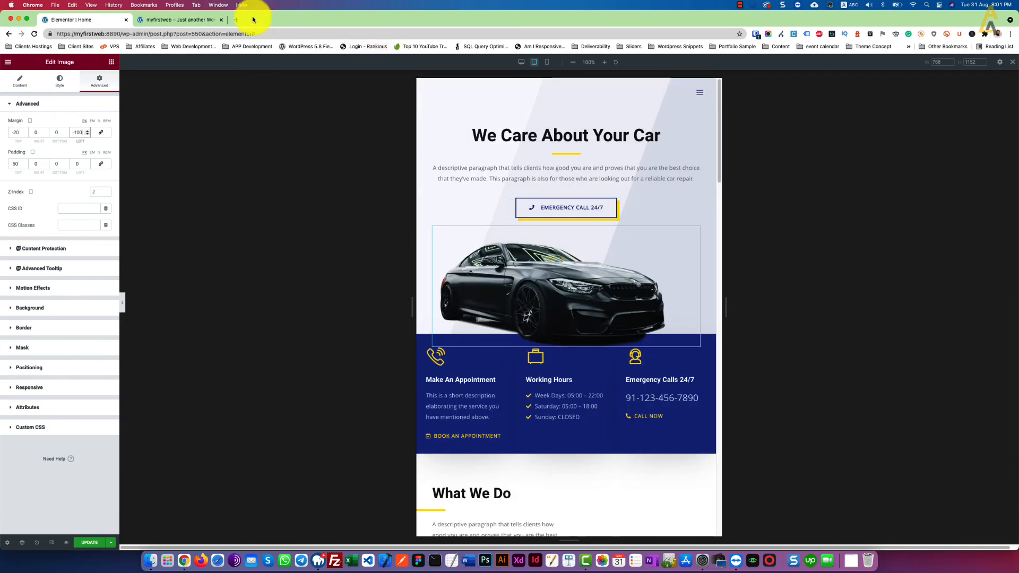
- Set the car image's tablet bottom padding to 50 px and check the car's motion against the blue info section
double_click(55, 164)
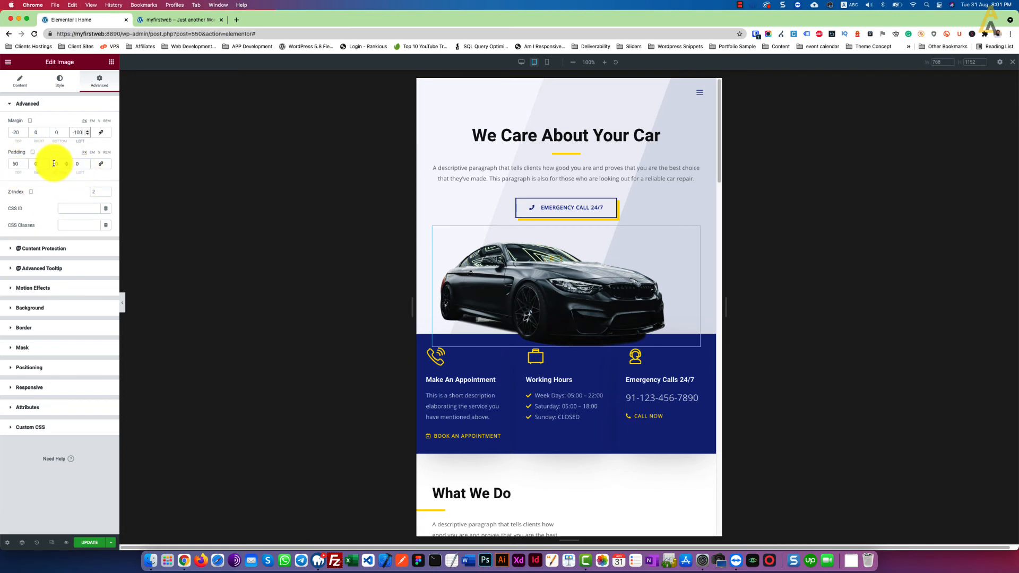
text(50)
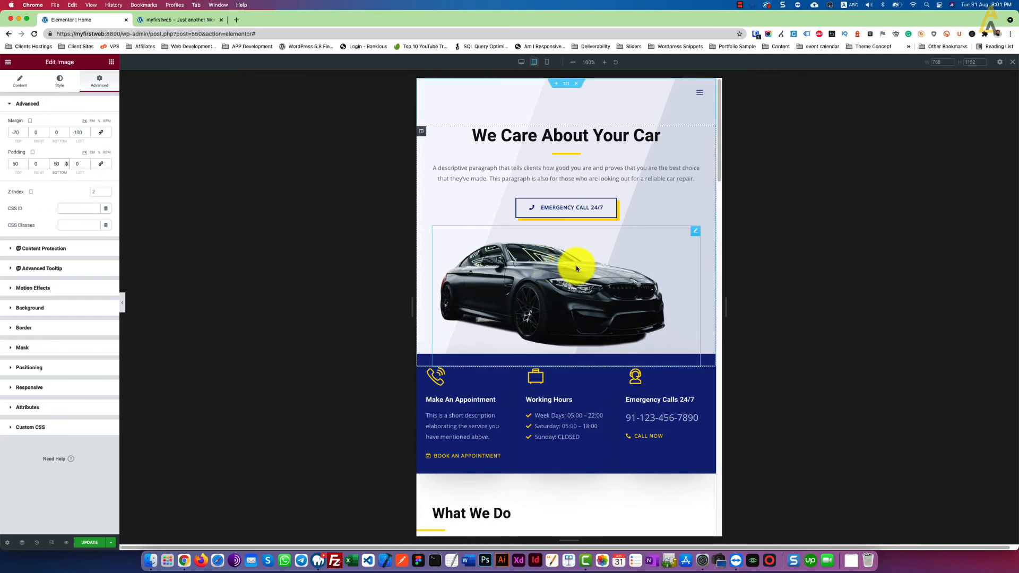
scroll(630, 181, down, 4)
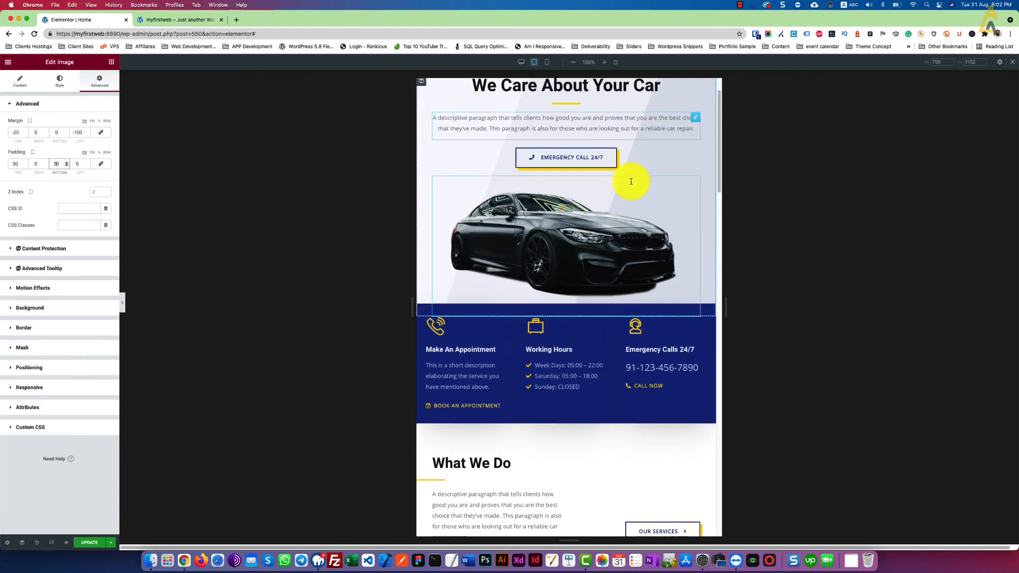
scroll(631, 182, down, 1)
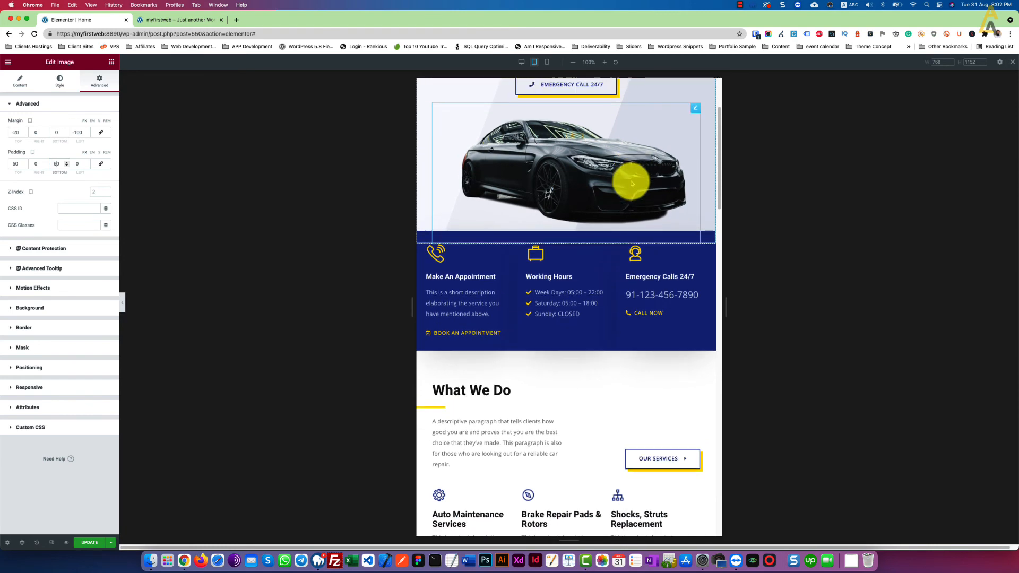
scroll(631, 182, up, 5)
scroll(631, 182, down, 6)
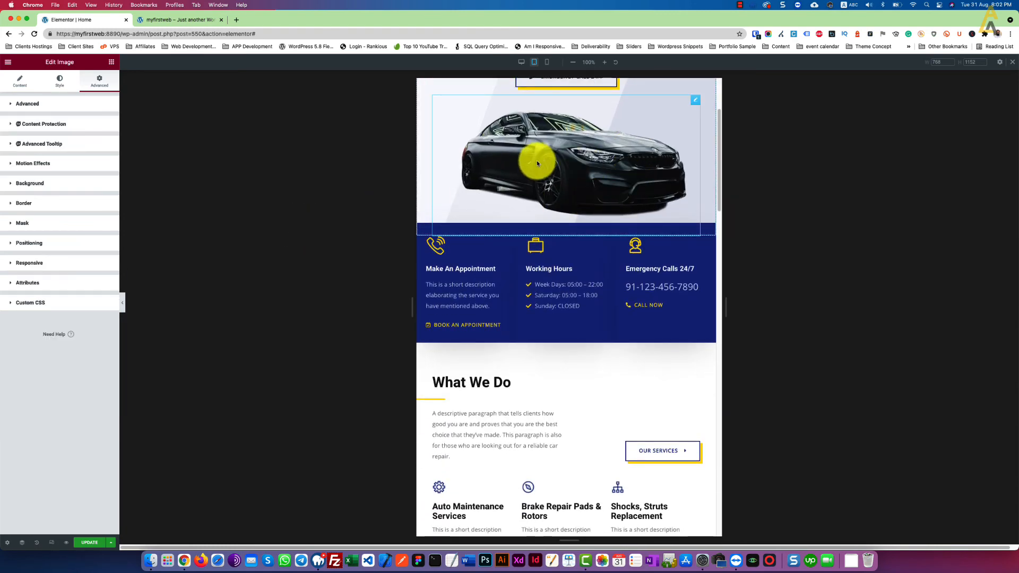
scroll(504, 169, up, 5)
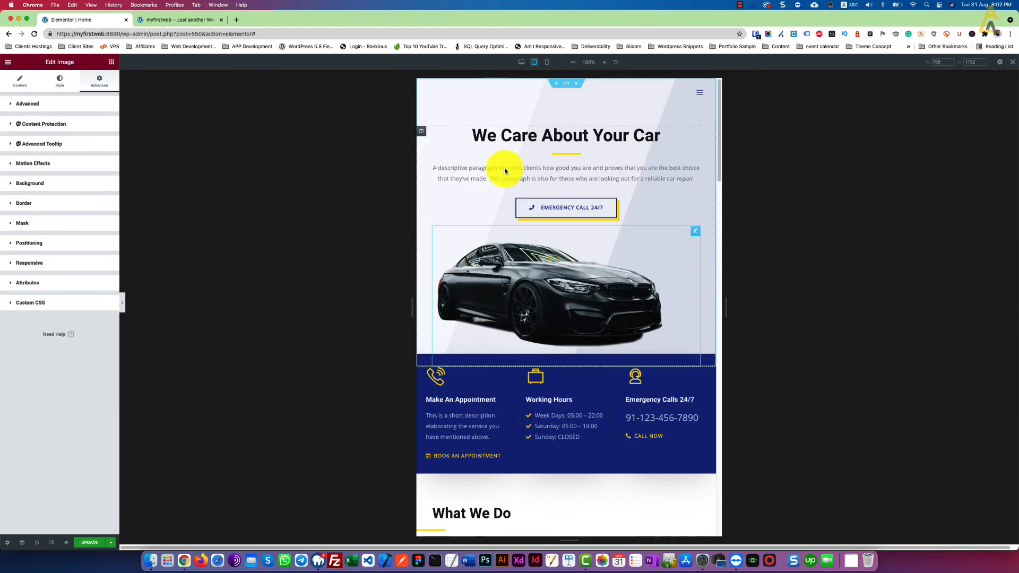
- Review the scrolling effects in tablet view from the hero through the Why Choose Us section and return to the hero
scroll(504, 169, down, 14)
scroll(504, 169, down, 3)
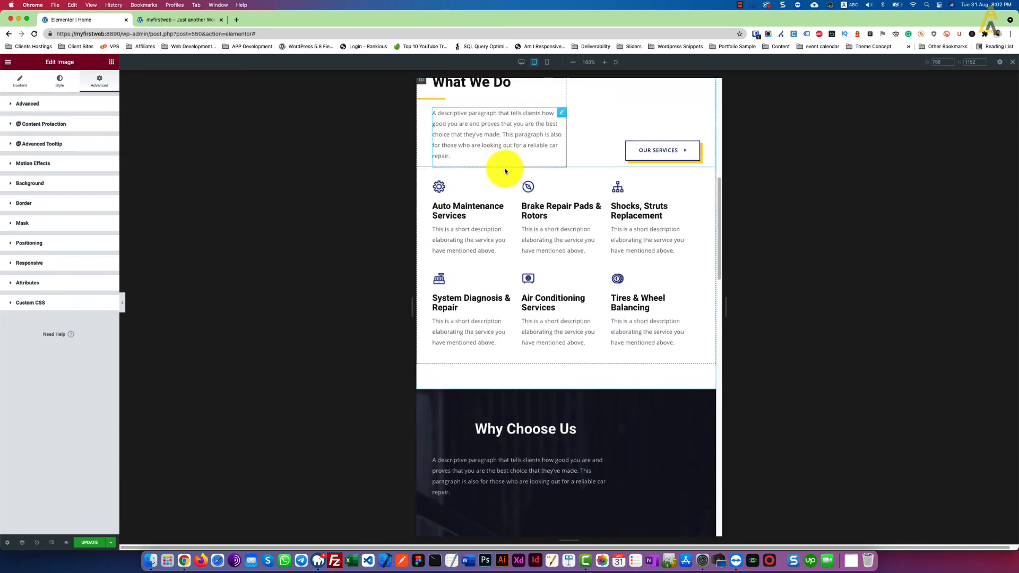
scroll(504, 171, down, 3)
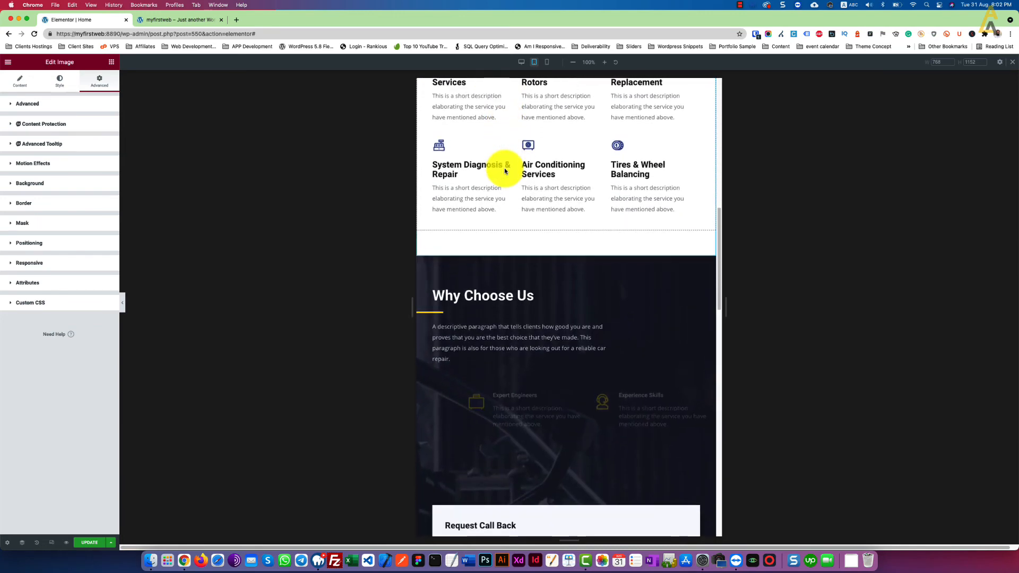
scroll(504, 170, down, 5)
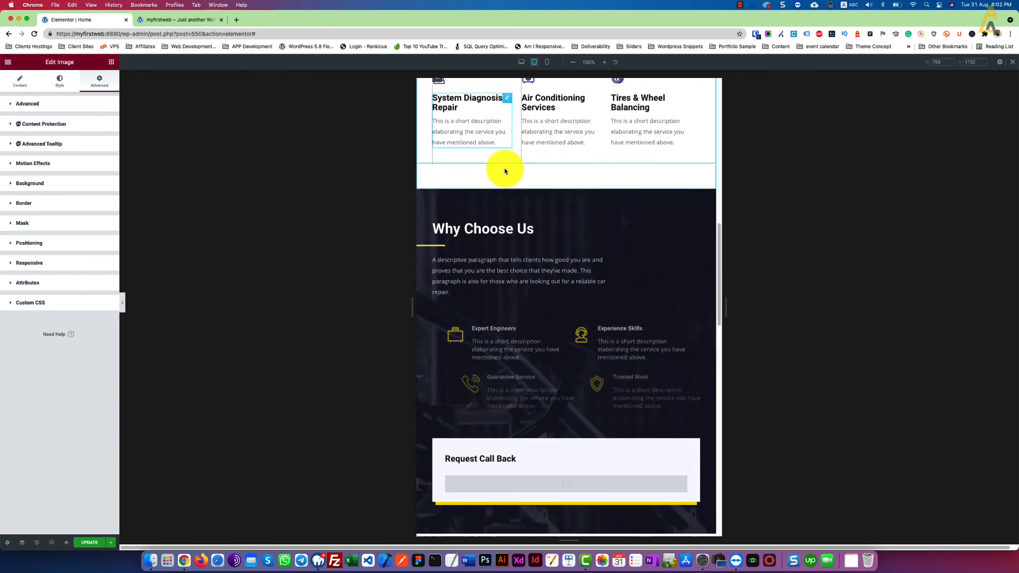
scroll(504, 171, down, 14)
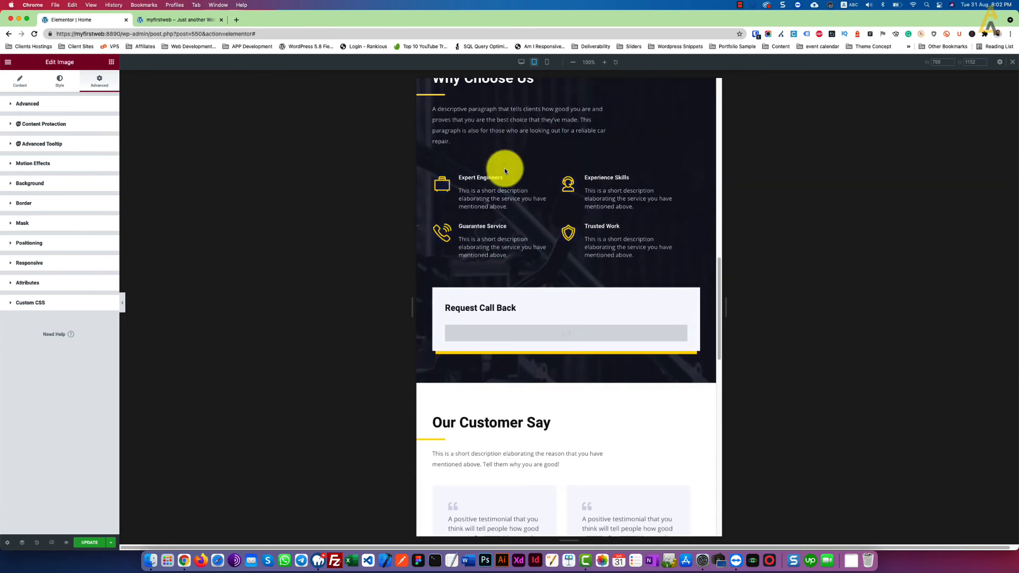
scroll(504, 168, up, 20)
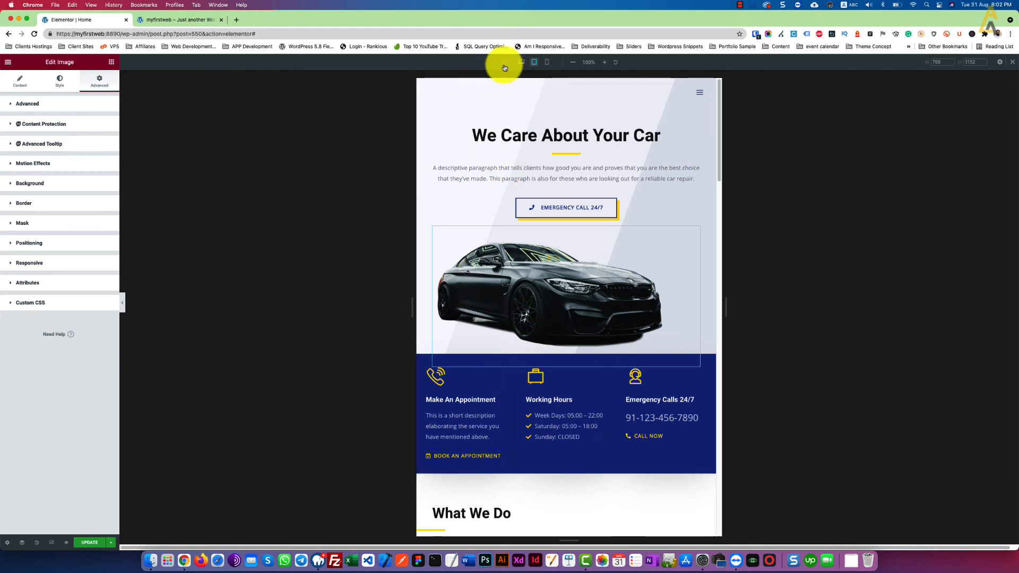
- Preview the car's motion in the mobile view and open the image's margin and padding settings
click(546, 62)
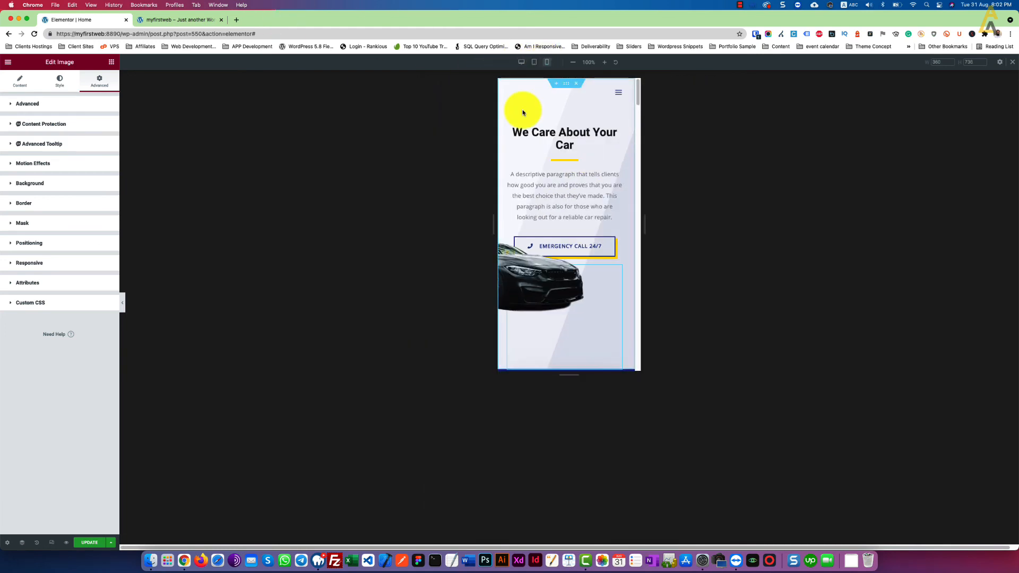
scroll(522, 110, down, 5)
scroll(522, 110, up, 5)
scroll(522, 109, down, 1)
scroll(522, 109, up, 1)
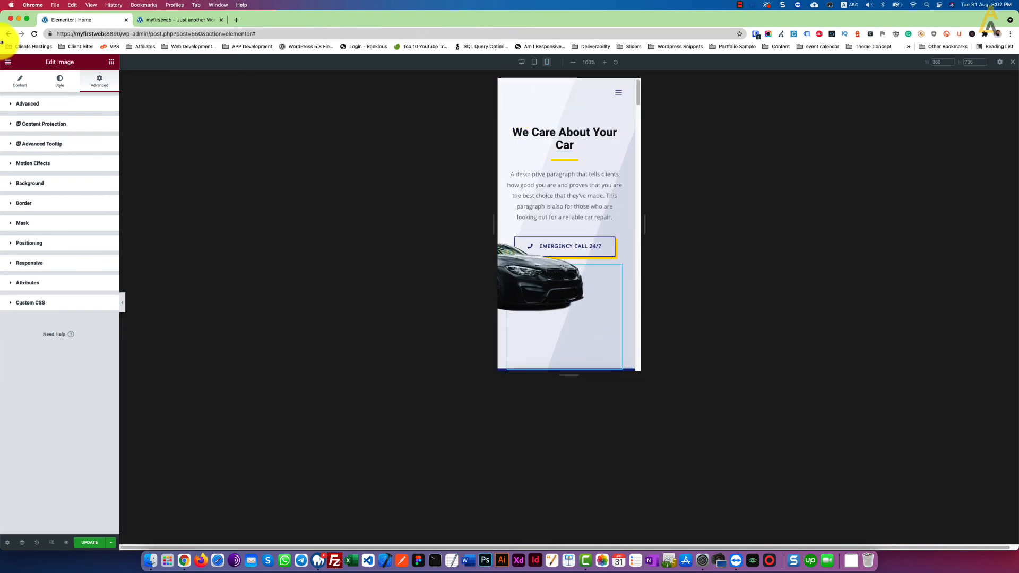
click(63, 78)
click(96, 81)
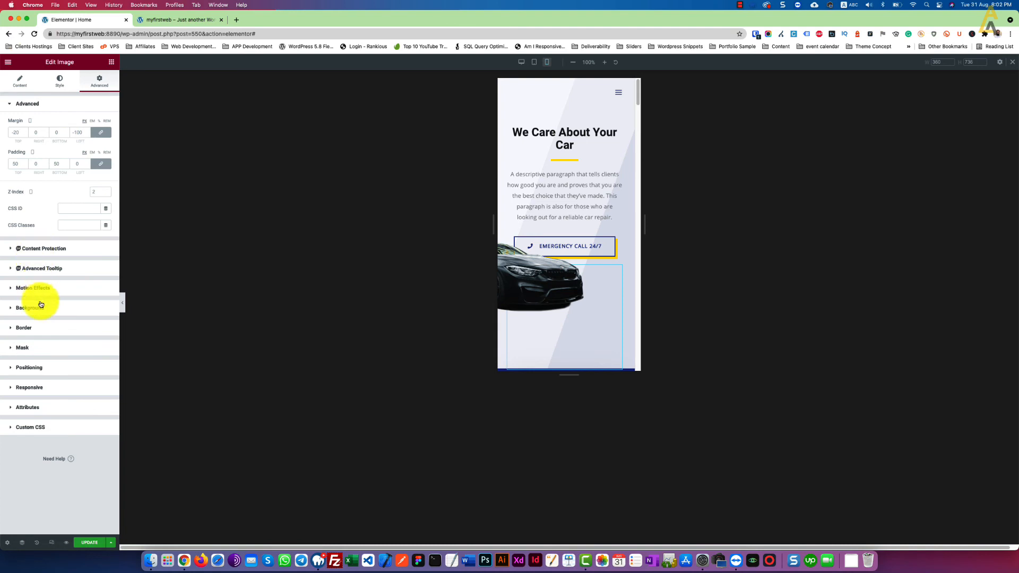
click(34, 288)
click(33, 103)
- Try a linked mobile margin of -50 px on all sides of the car image
double_click(80, 132)
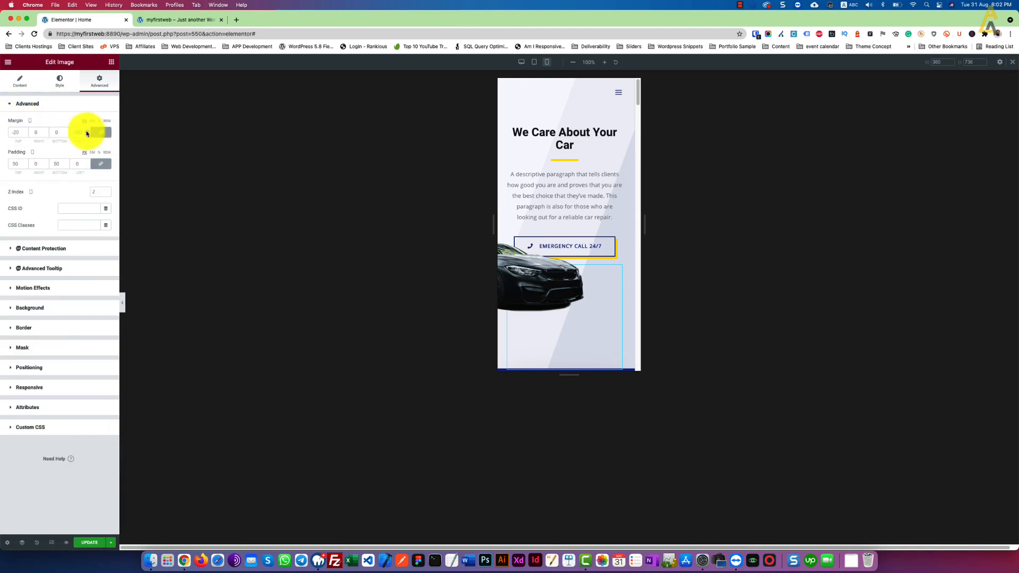
text(-5)
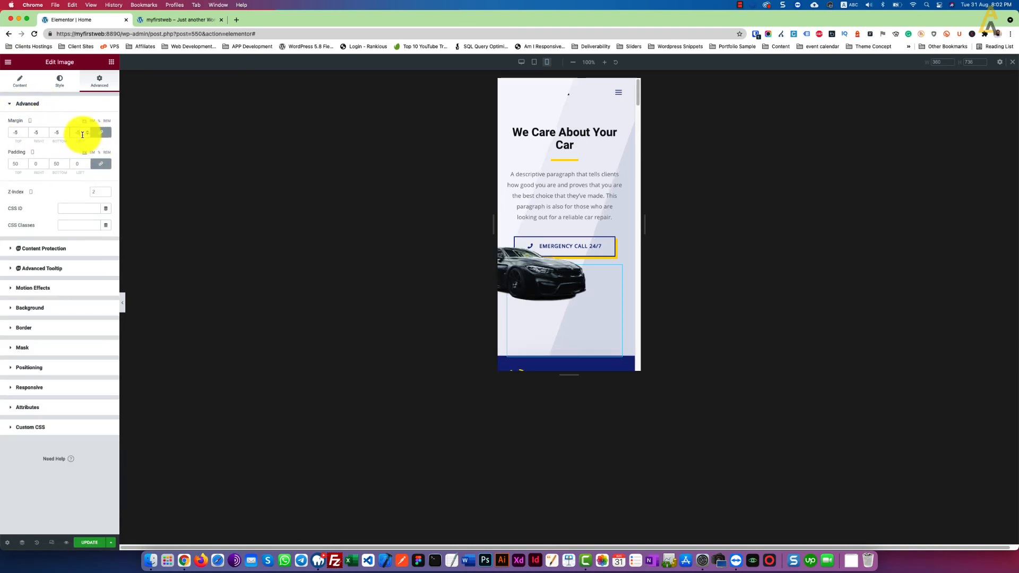
text(0)
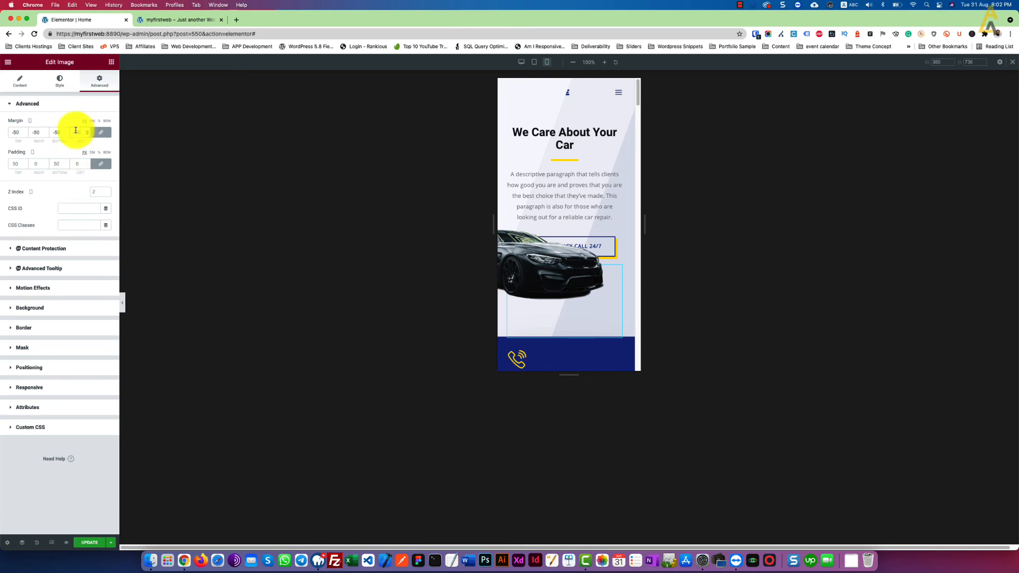
- Unlink the car image's mobile margin values and set the left margin to -10 px
double_click(78, 132)
text(0)
key(BackSpace)
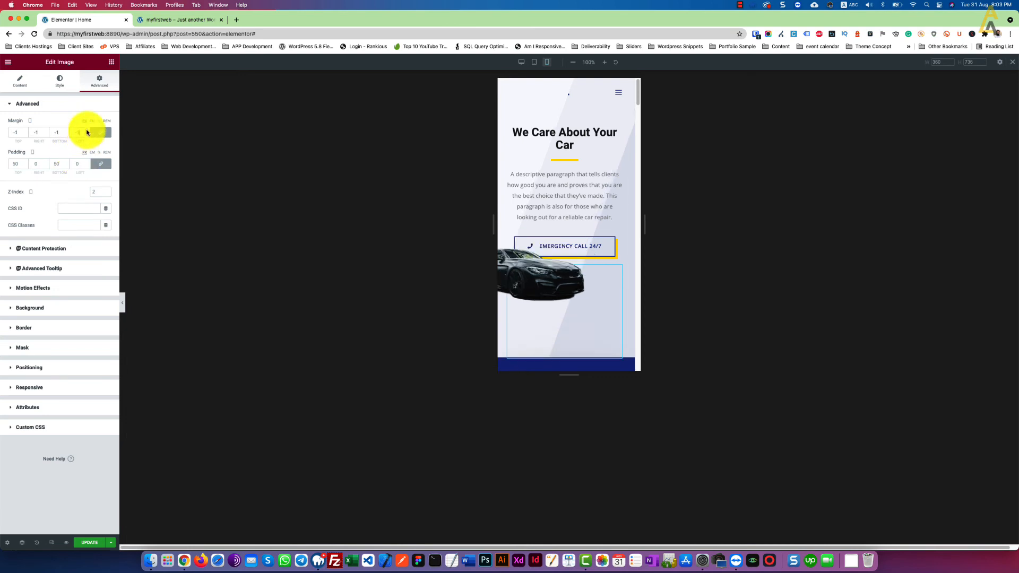
text(1)
click(96, 134)
click(82, 132)
text(0)
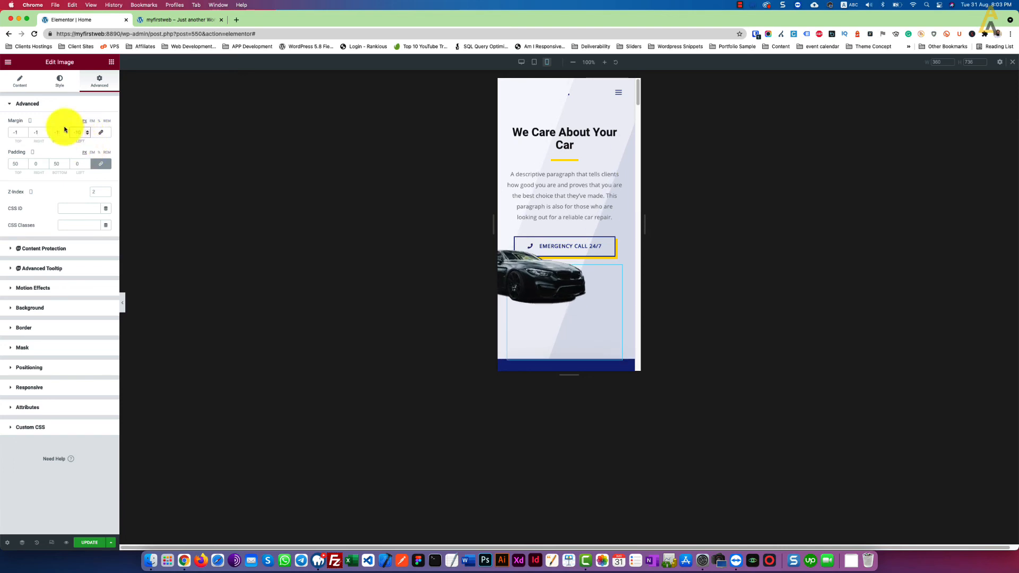
- Unlink the car image's mobile padding values and set its margins to -10 px top, 0 right and 0 bottom
click(100, 163)
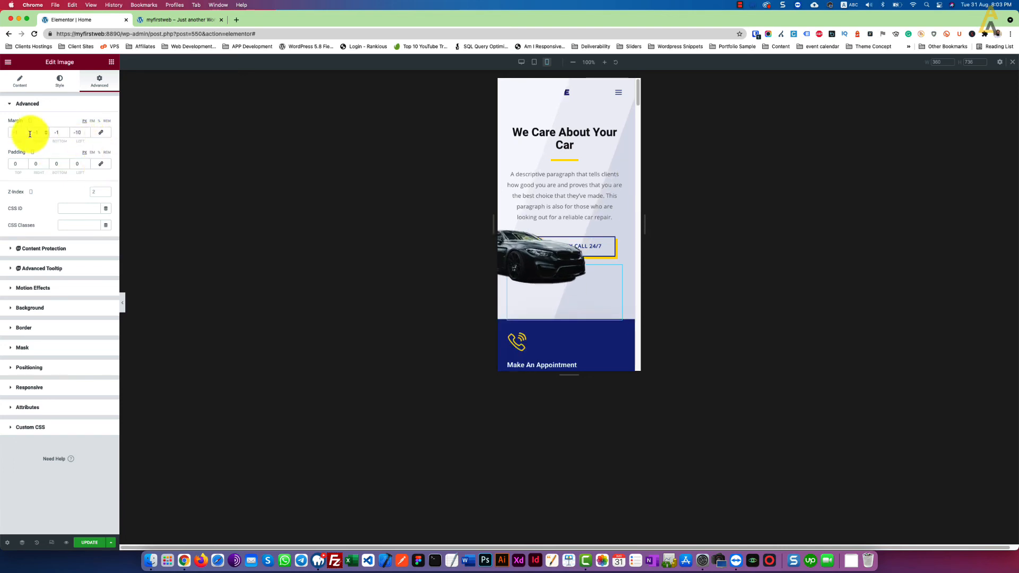
click(66, 131)
click(46, 131)
click(25, 134)
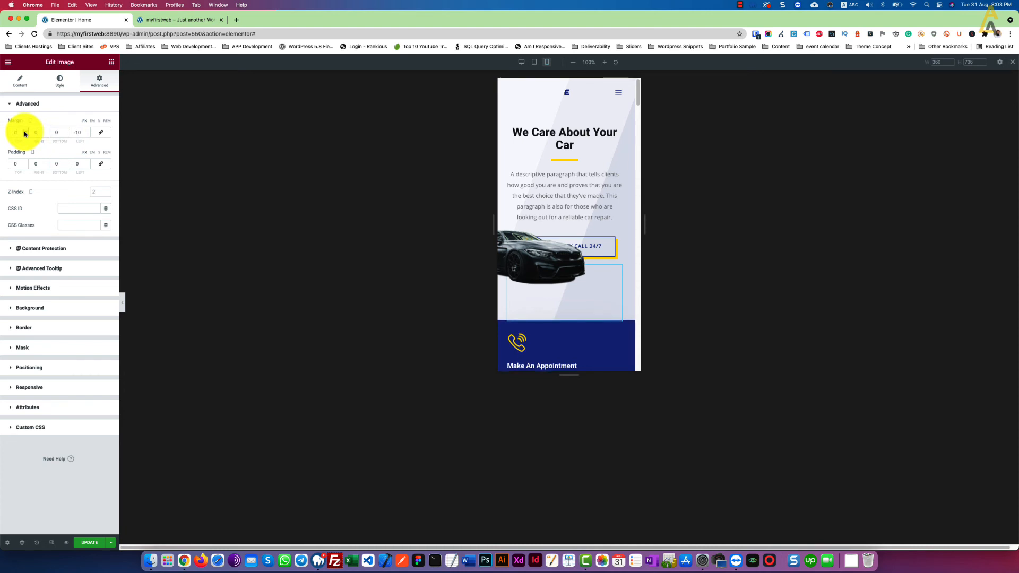
text(0)
- Set the car image's mobile top padding to 100 px and check how the car moves with the page
click(16, 163)
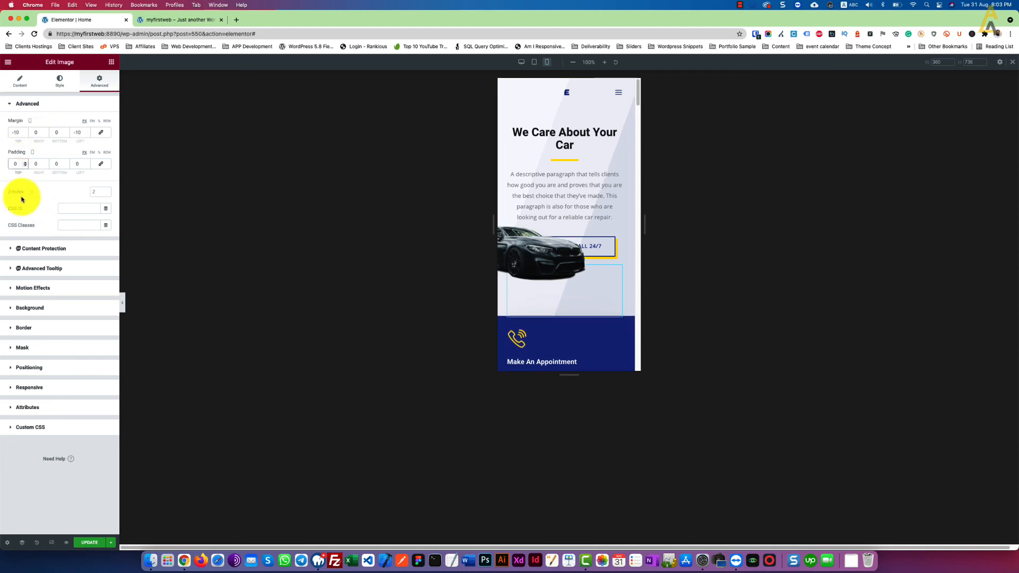
text(2)
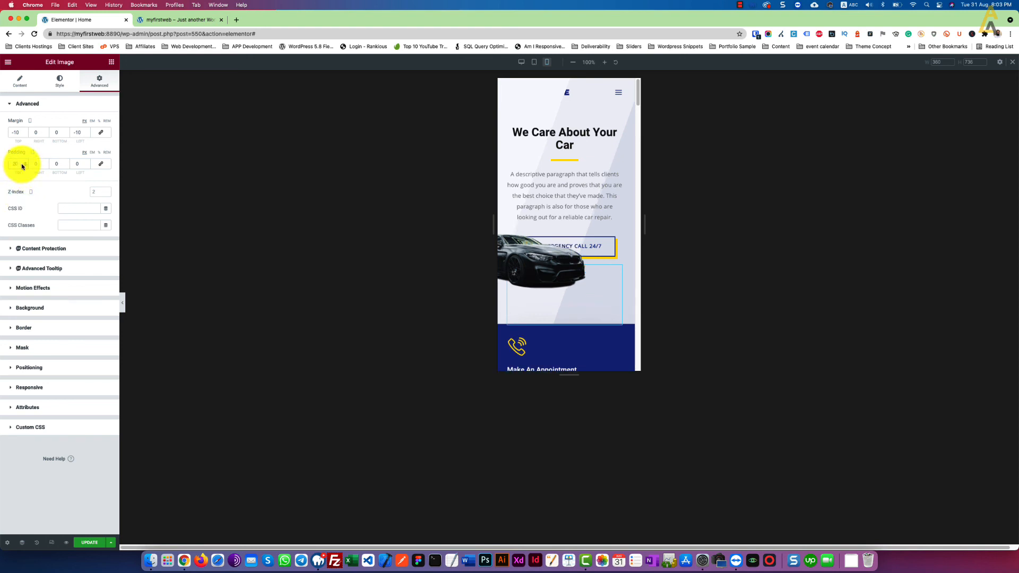
text(50)
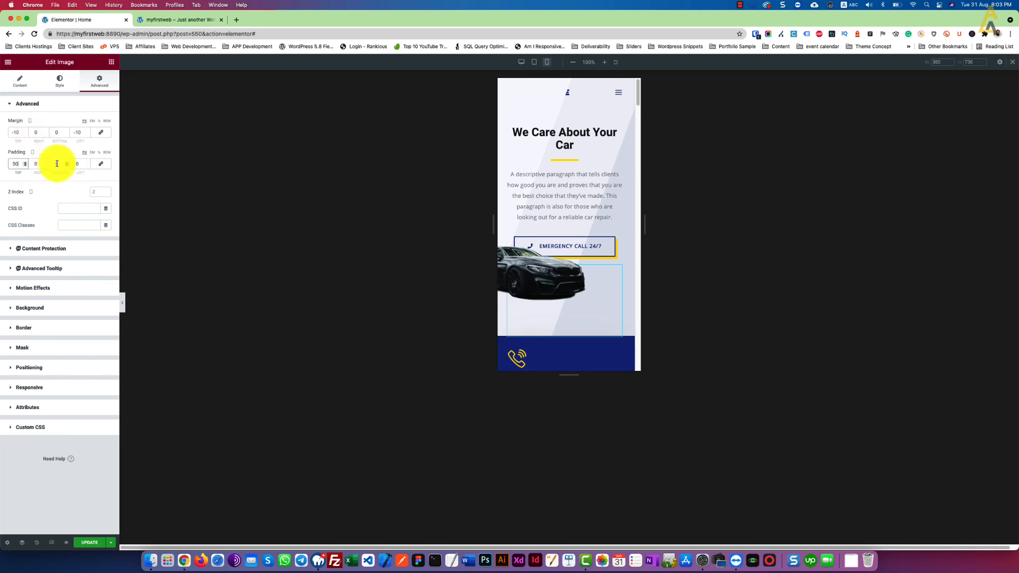
text(100)
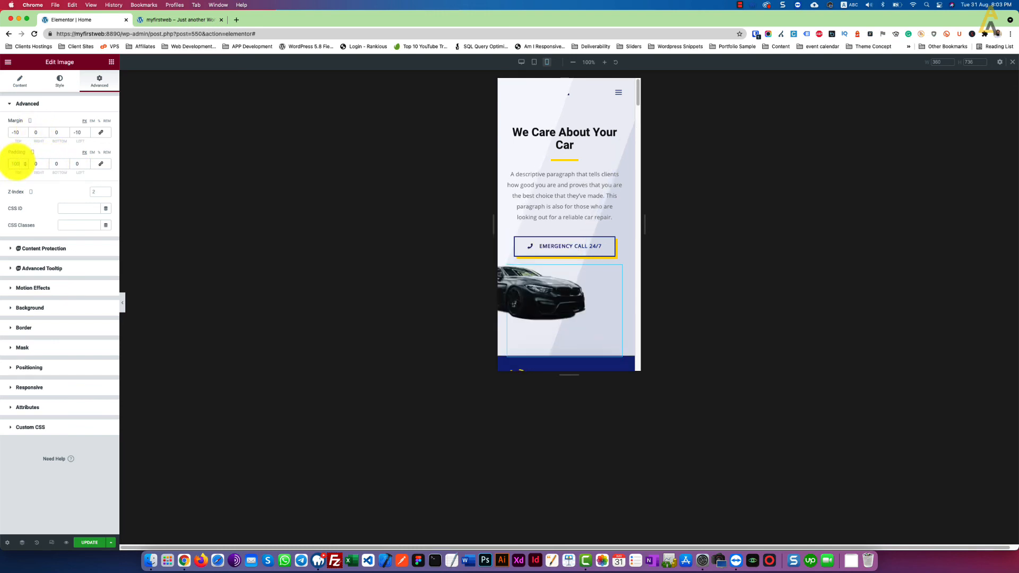
scroll(527, 245, down, 2)
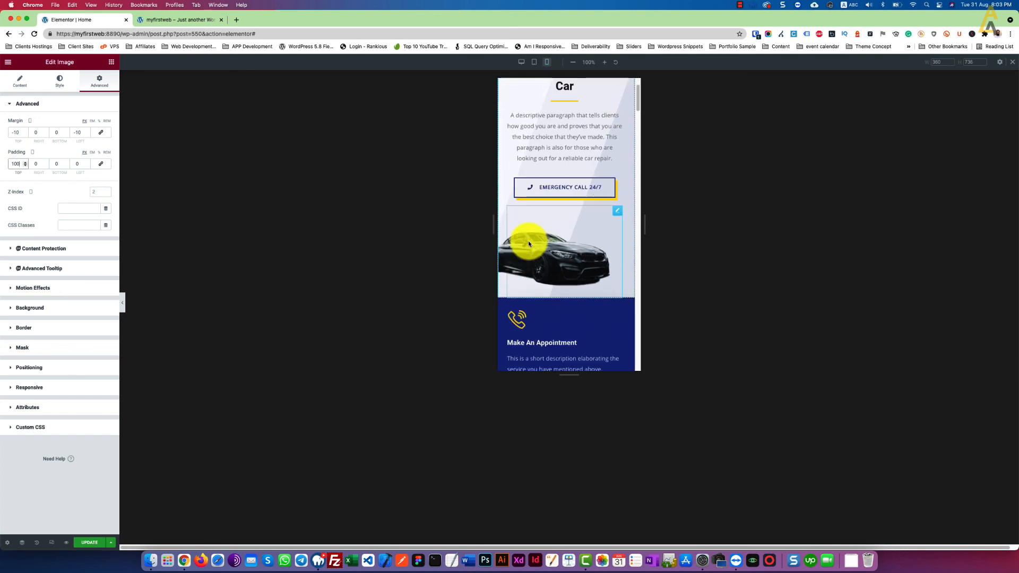
scroll(528, 243, down, 3)
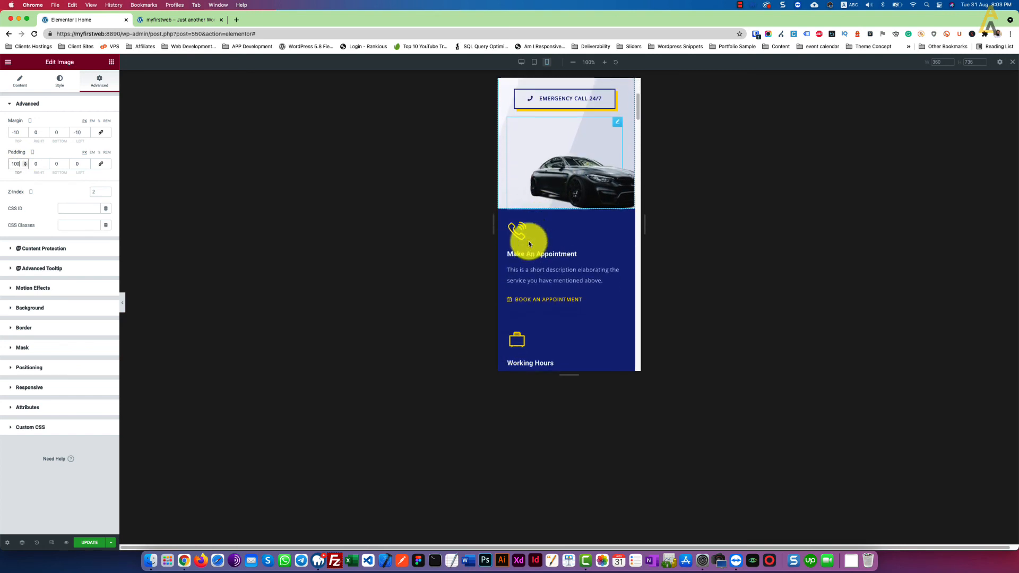
scroll(528, 243, down, 3)
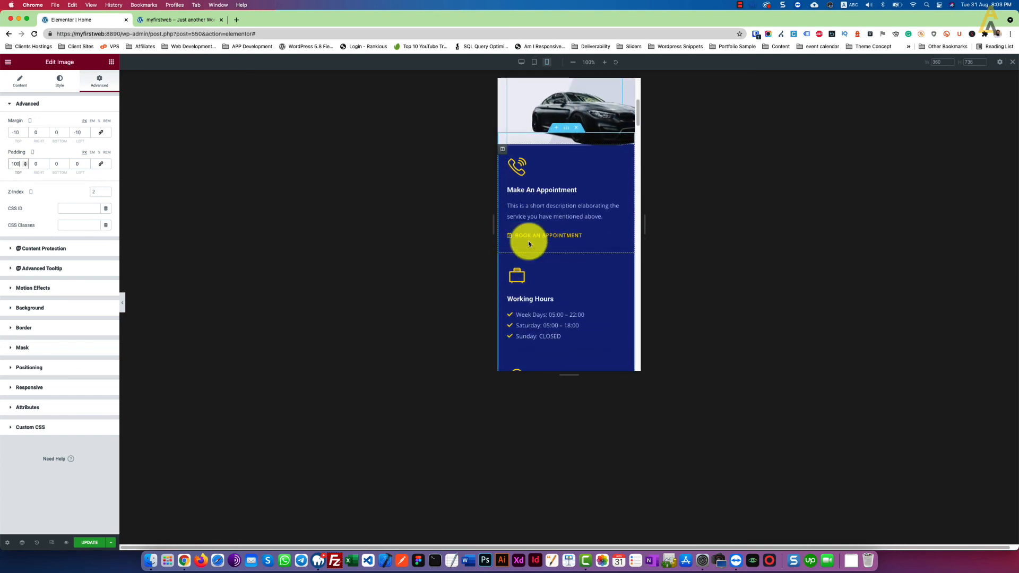
- Review the mobile scrolling effects from the services list through the Why Choose Us items to the Request Call Back form
scroll(528, 243, down, 15)
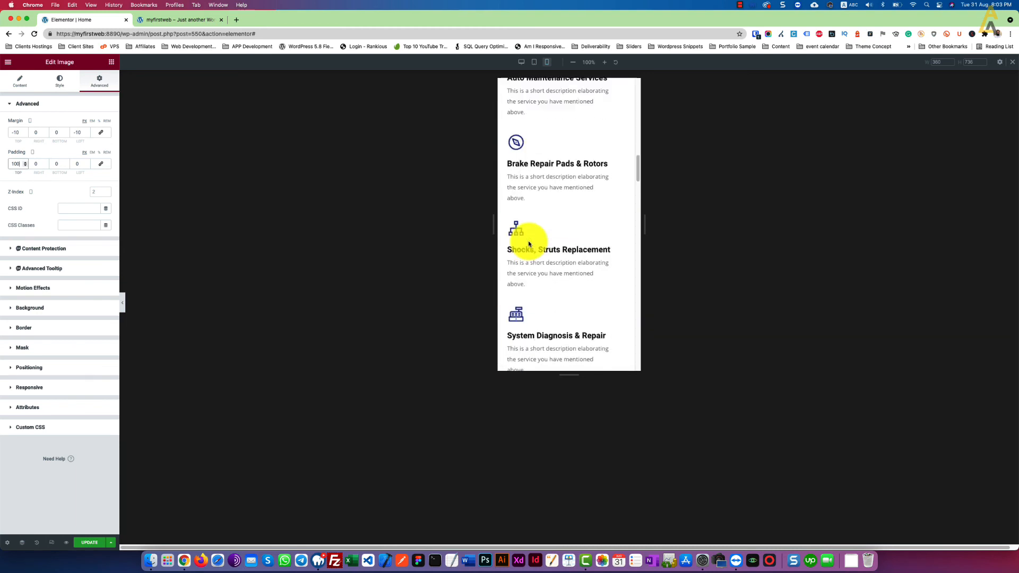
scroll(529, 243, down, 10)
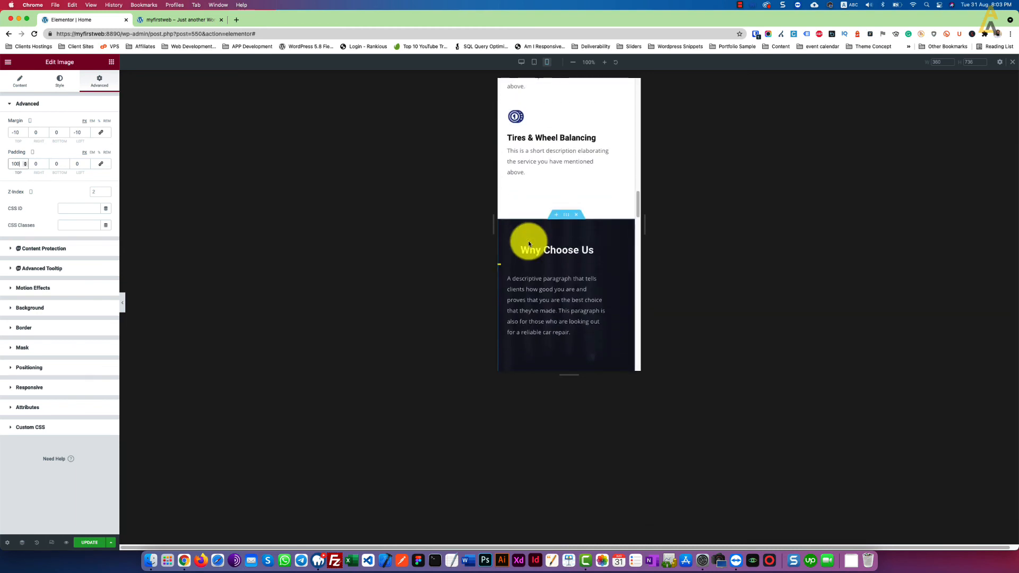
scroll(529, 243, down, 4)
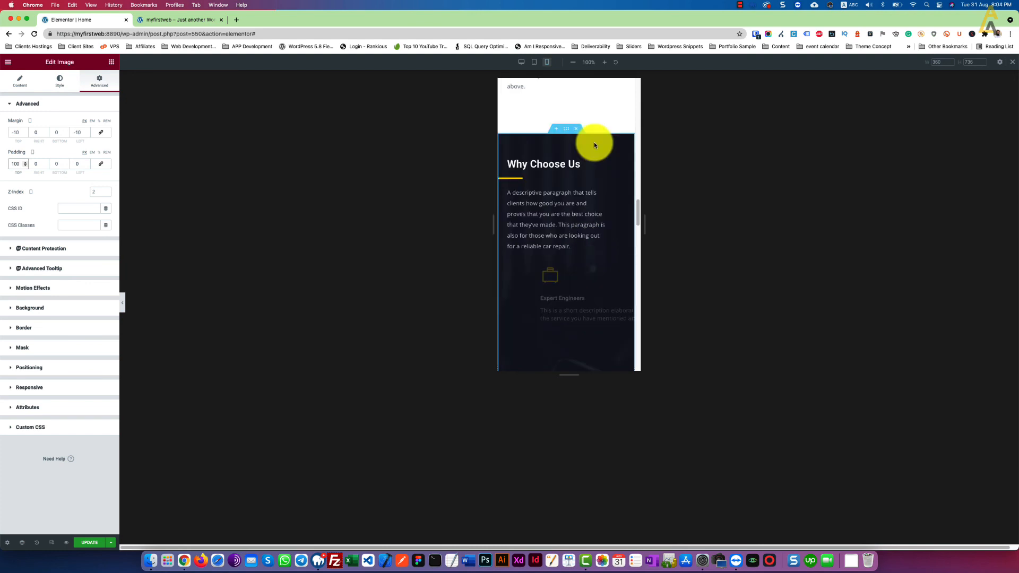
scroll(593, 142, down, 8)
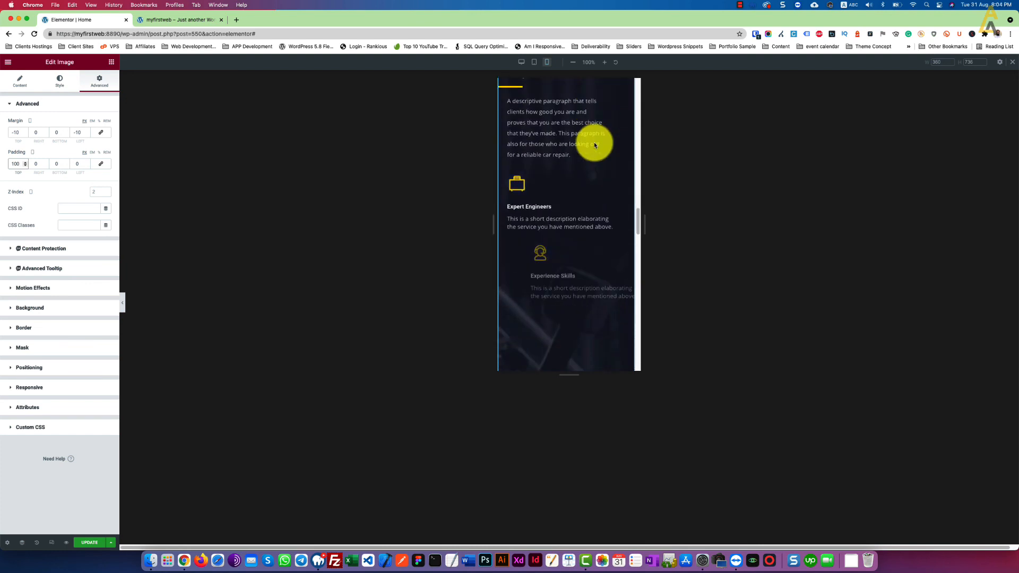
scroll(594, 141, down, 4)
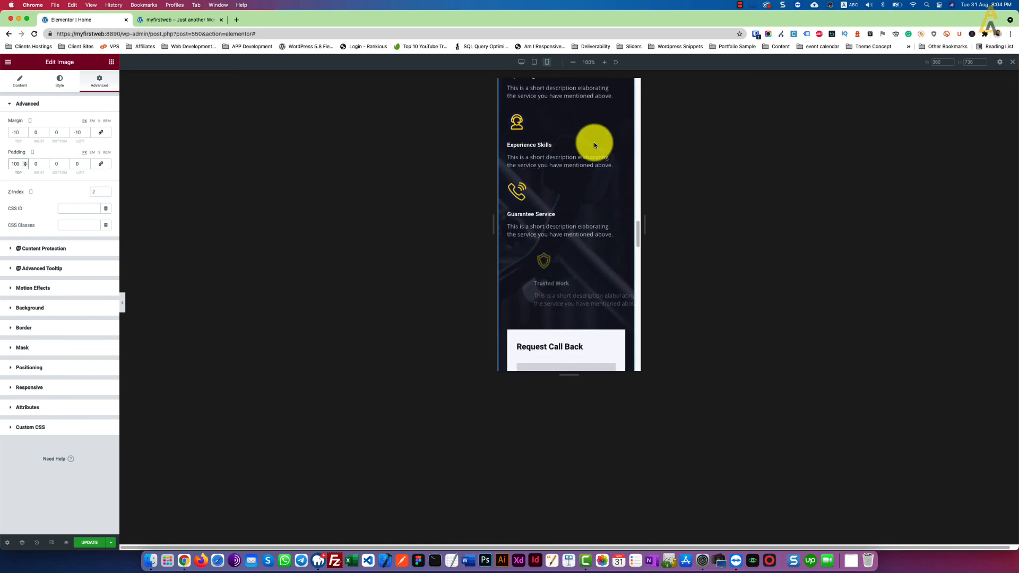
- Switch to the home page preview and review the desktop scrolling effects from Why Choose Us back to the hero
key(ctrl+Tab)
scroll(658, 299, up, 5)
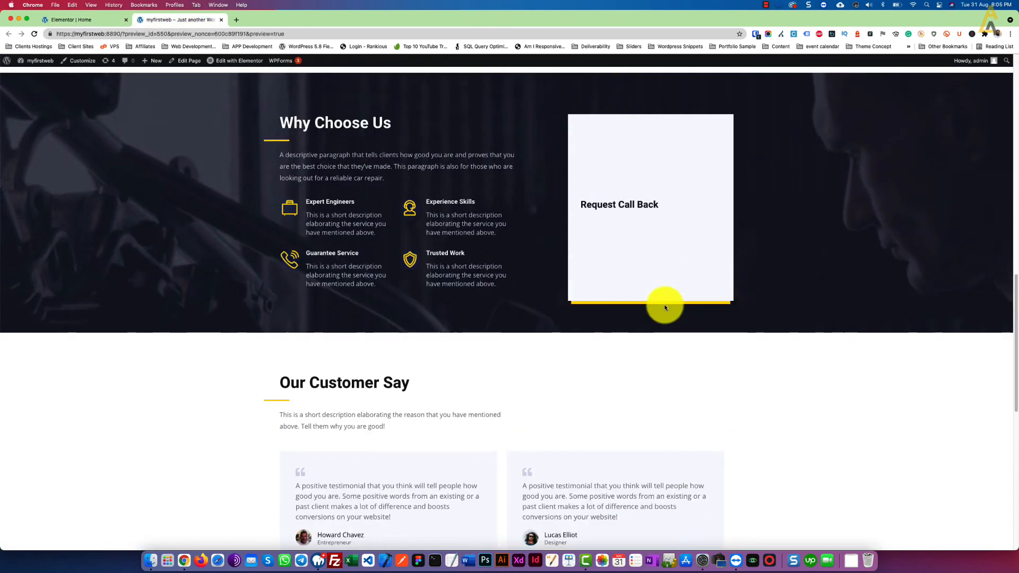
scroll(666, 313, up, 20)
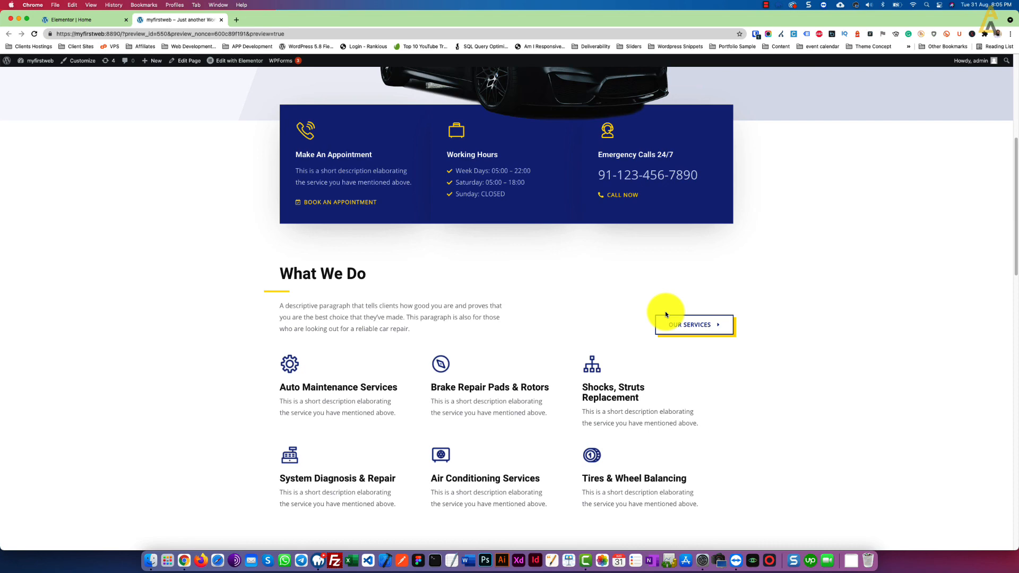
scroll(665, 314, up, 6)
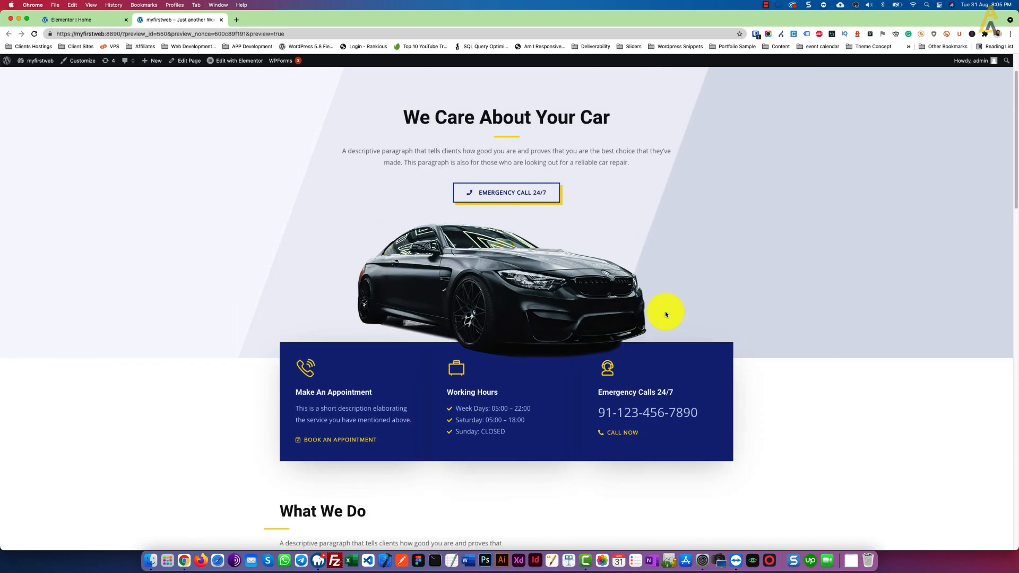